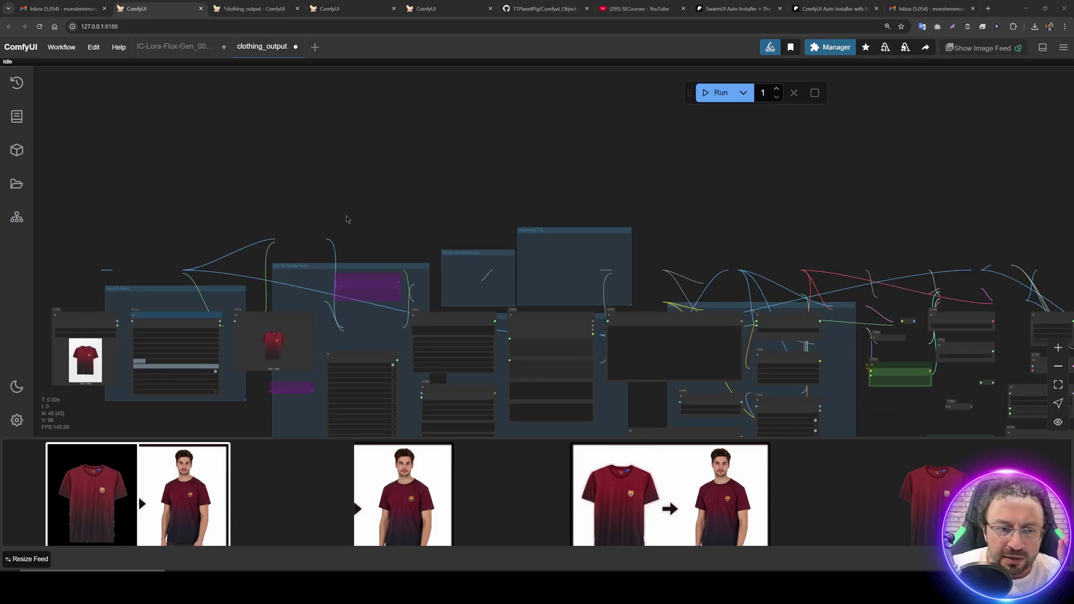
{"action": "scroll", "coordinate": [515, 91], "scroll_direction": "up", "scroll_amount": 2}
{"action": "scroll", "coordinate": [485, 111], "scroll_direction": "up", "scroll_amount": 2}
{"action": "scroll", "coordinate": [485, 109], "scroll_direction": "up", "scroll_amount": 1}
{"action": "scroll", "coordinate": [533, 69], "scroll_direction": "up", "scroll_amount": 1}
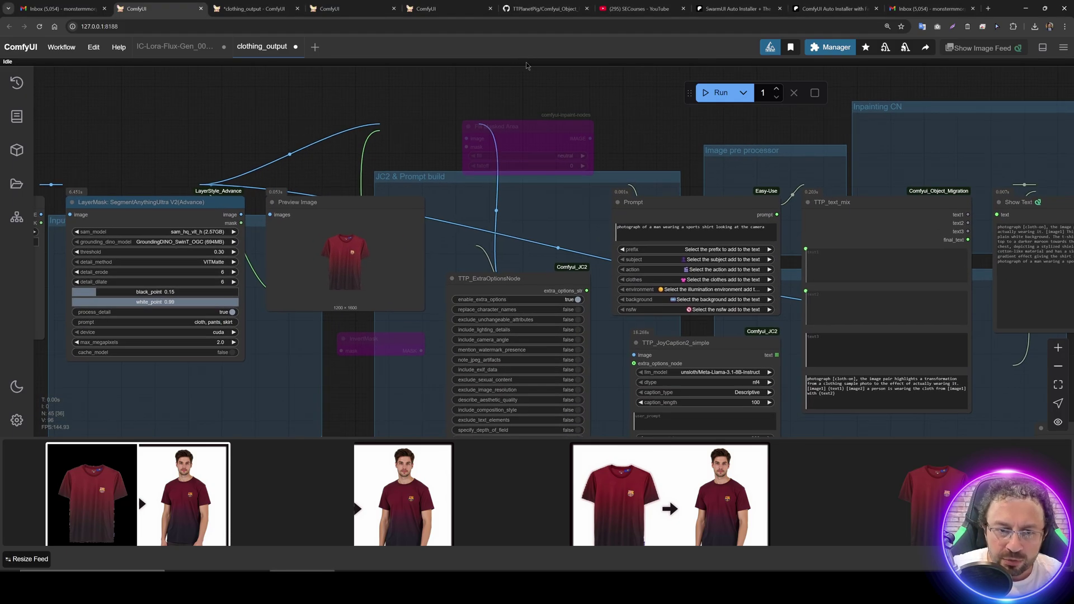
Pan across the prompt, loader, sampler and result preview nodes of the clothing workflow.
{"action": "left_click_drag", "start_coordinate": [605, 90], "coordinate": [382, 29]}
{"action": "left_click_drag", "start_coordinate": [544, 72], "coordinate": [176, 87]}
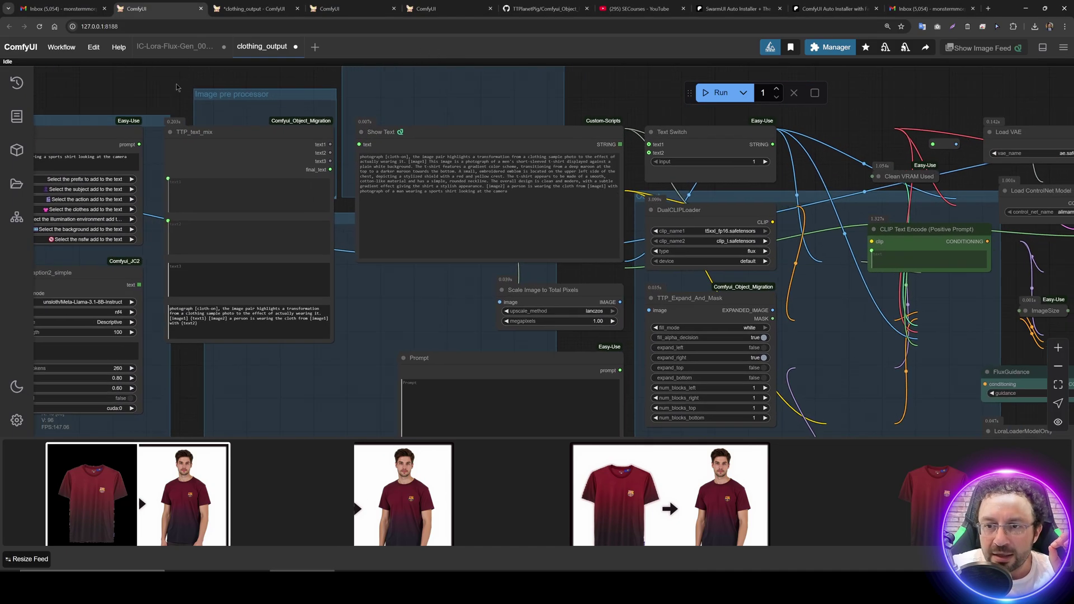
{"action": "scroll", "coordinate": [630, 97], "scroll_direction": "down", "scroll_amount": 2}
{"action": "left_click_drag", "start_coordinate": [646, 111], "coordinate": [216, 61]}
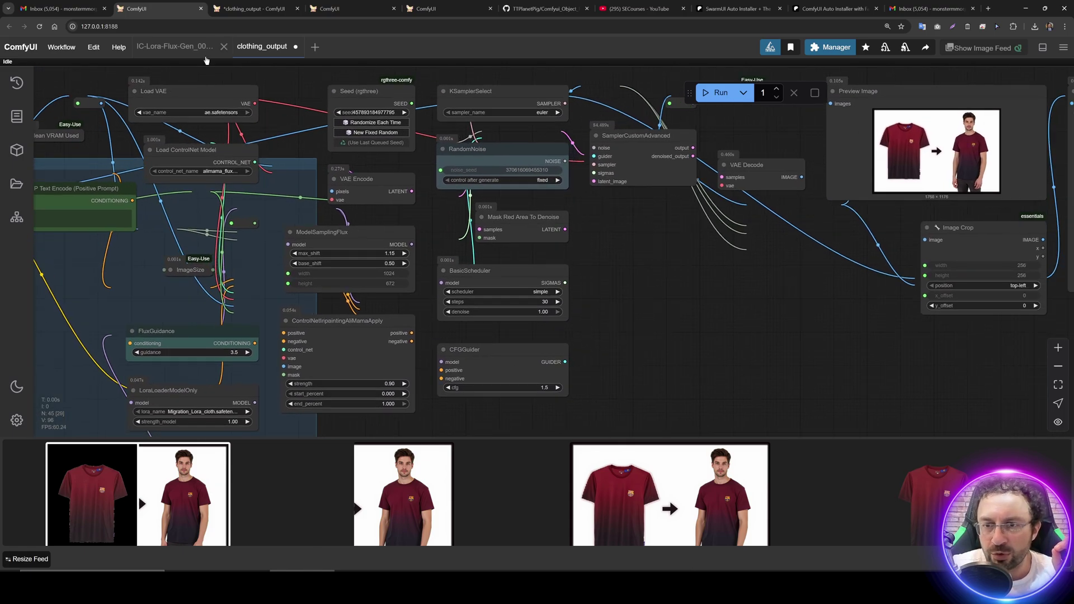
{"action": "scroll", "coordinate": [513, 338], "scroll_direction": "up", "scroll_amount": 2}
{"action": "left_click_drag", "start_coordinate": [513, 339], "coordinate": [282, 333]}
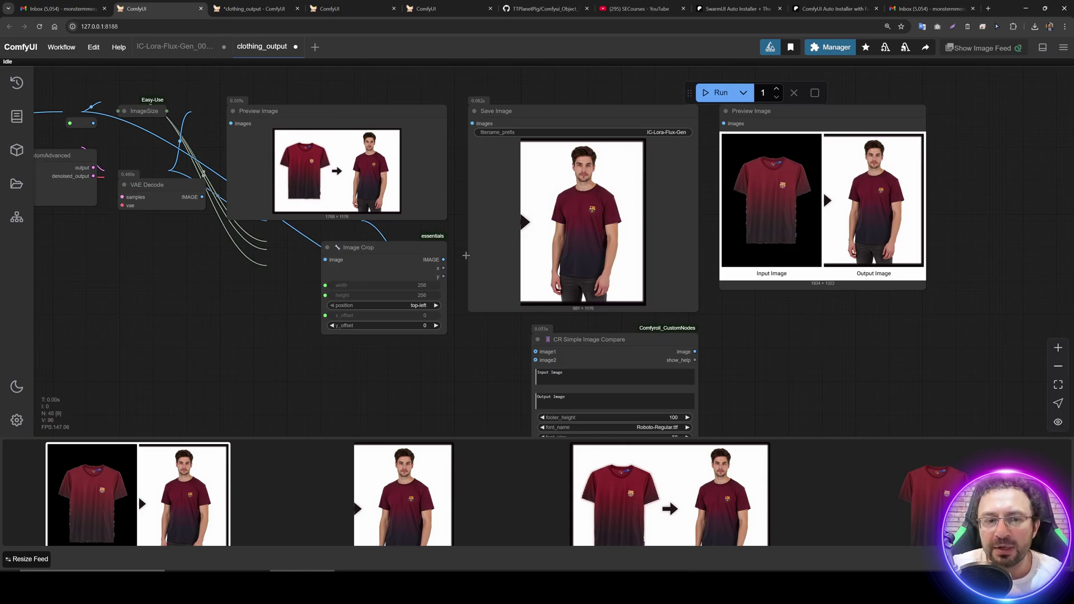
{"action": "scroll", "coordinate": [315, 172], "scroll_direction": "up", "scroll_amount": 3}
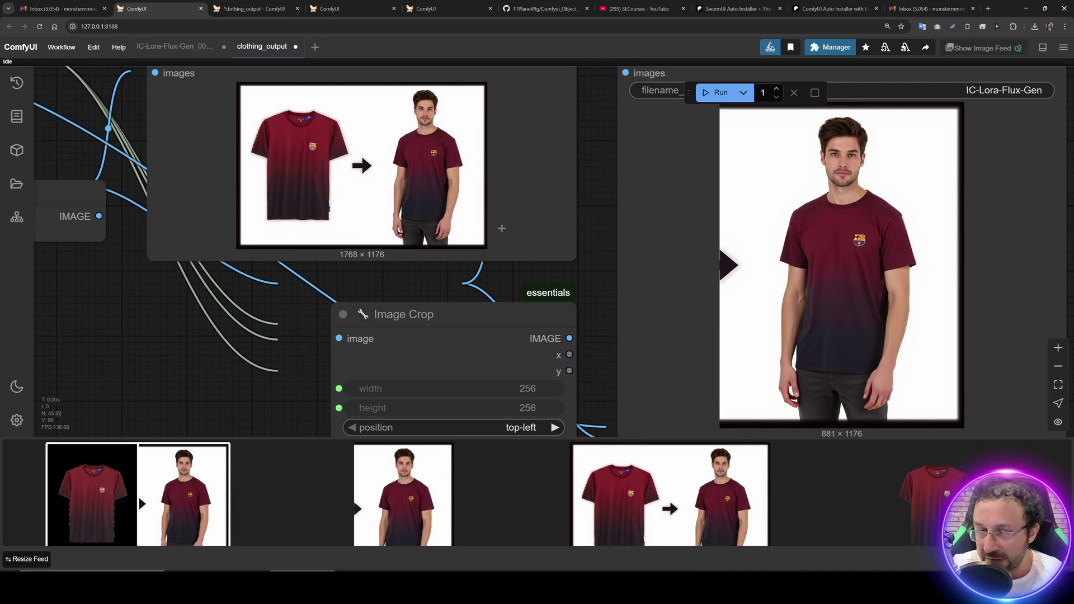
Center the input-versus-output comparison, then view the 3D figure workflow and Comfyui_Object_Migration GitHub page.
{"action": "left_click_drag", "start_coordinate": [592, 192], "coordinate": [2, 165]}
{"action": "left_click_drag", "start_coordinate": [670, 424], "coordinate": [328, 469]}
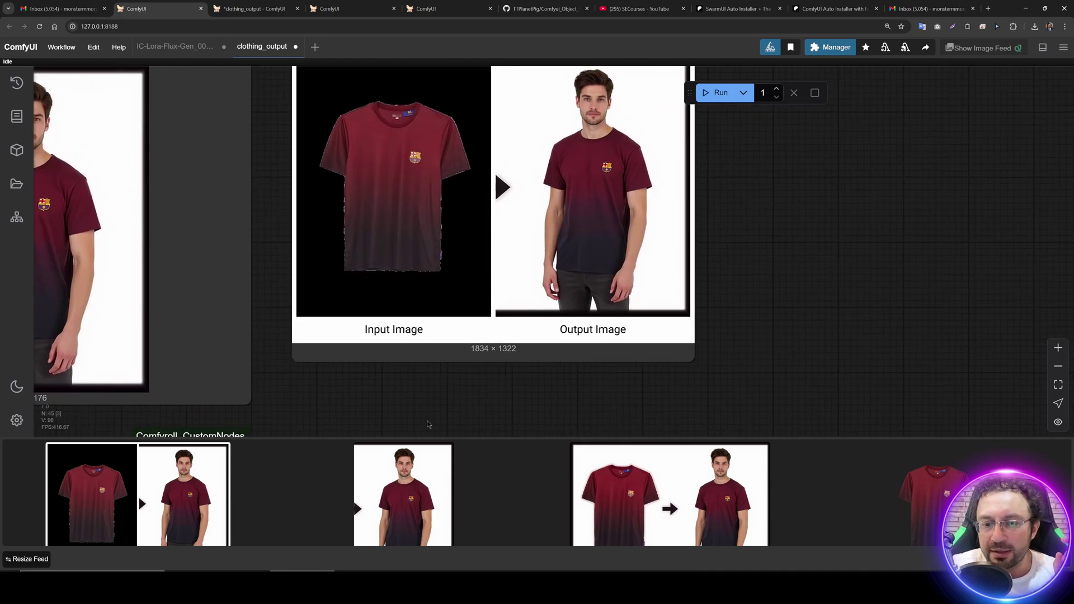
{"action": "scroll", "coordinate": [640, 282], "scroll_direction": "down", "scroll_amount": 1}
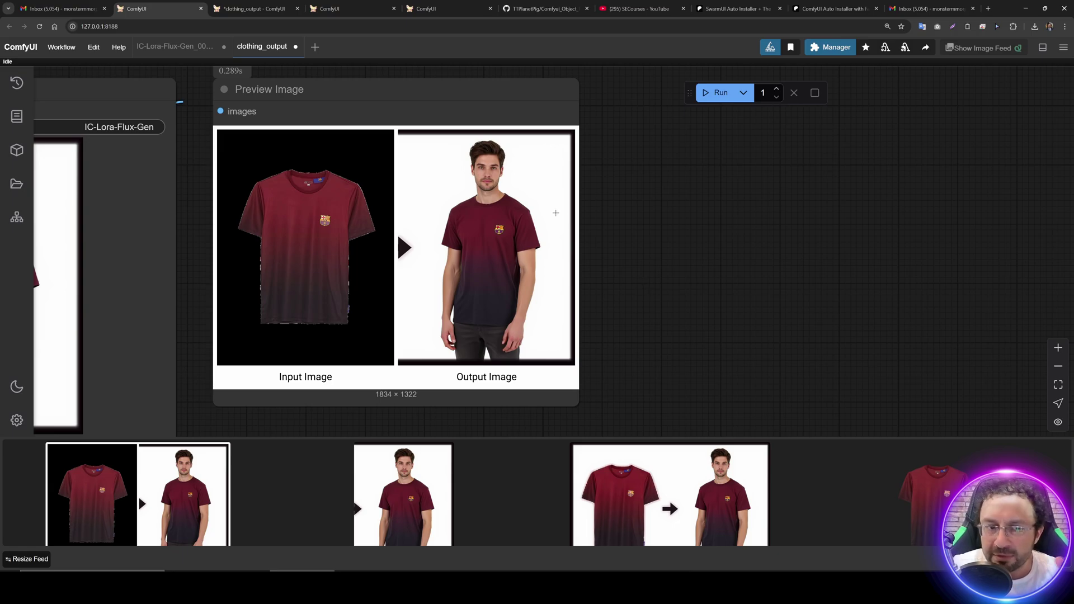
{"action": "left_click", "coordinate": [336, 8]}
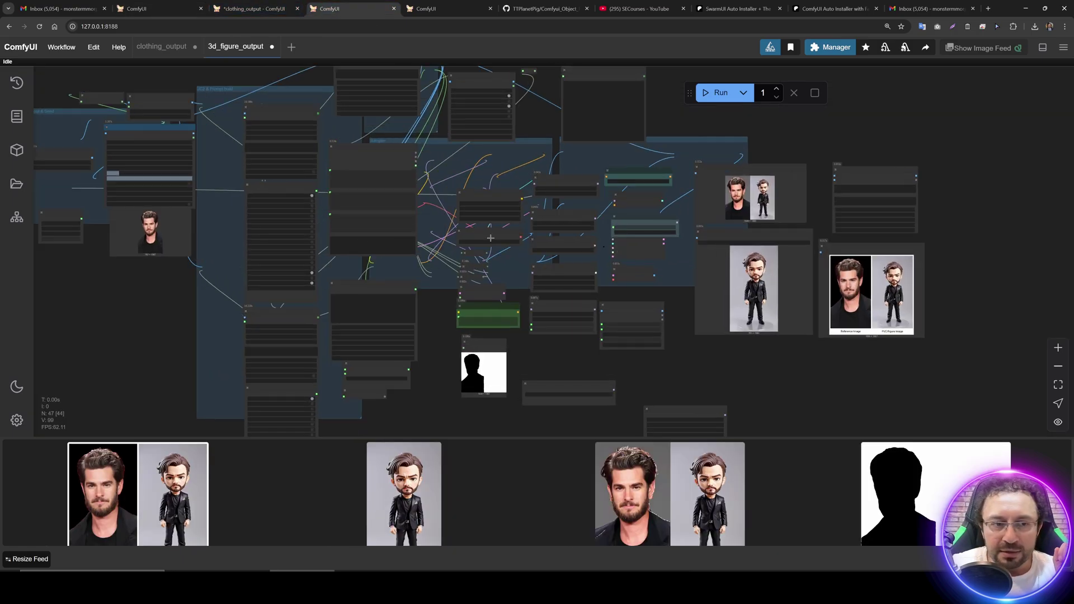
{"action": "scroll", "coordinate": [350, 329], "scroll_direction": "up", "scroll_amount": 4}
{"action": "scroll", "coordinate": [351, 329], "scroll_direction": "up", "scroll_amount": 1}
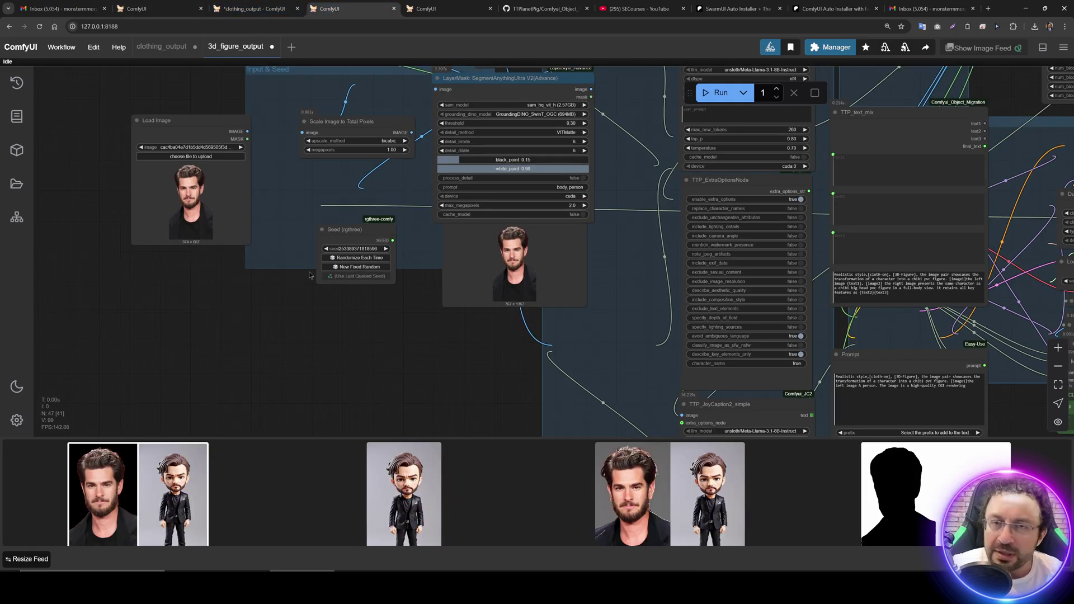
{"action": "scroll", "coordinate": [600, 297], "scroll_direction": "right", "scroll_amount": 5}
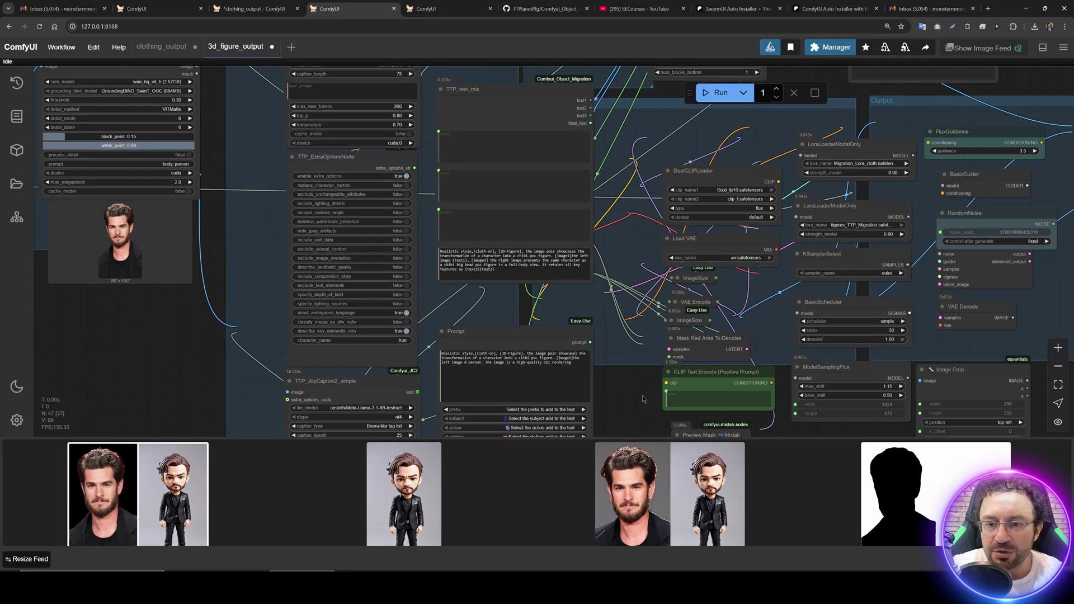
{"action": "scroll", "coordinate": [640, 402], "scroll_direction": "right", "scroll_amount": 6}
{"action": "scroll", "coordinate": [685, 318], "scroll_direction": "up", "scroll_amount": 3}
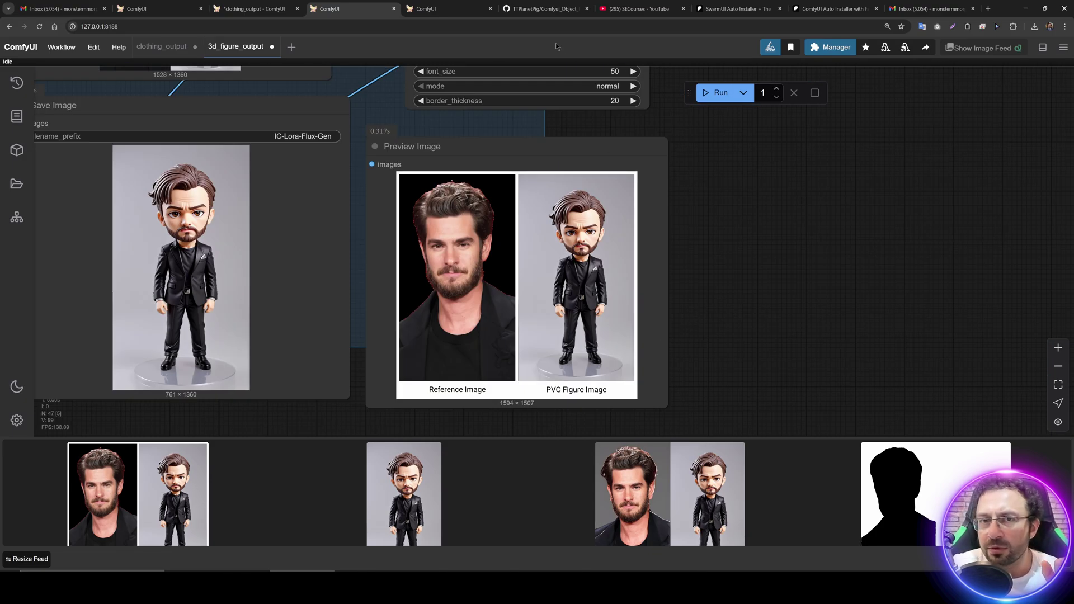
{"action": "left_click", "coordinate": [542, 9]}
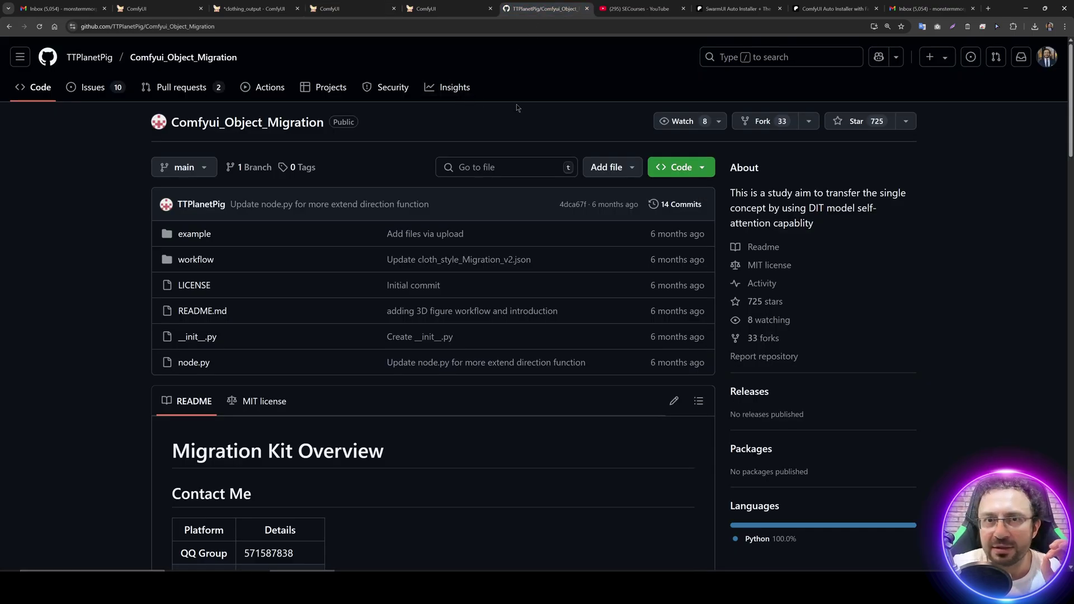
Open the other clothing transfer workflow and pan to its light blue shirt result preview.
{"action": "left_click", "coordinate": [159, 8]}
{"action": "left_click", "coordinate": [237, 10]}
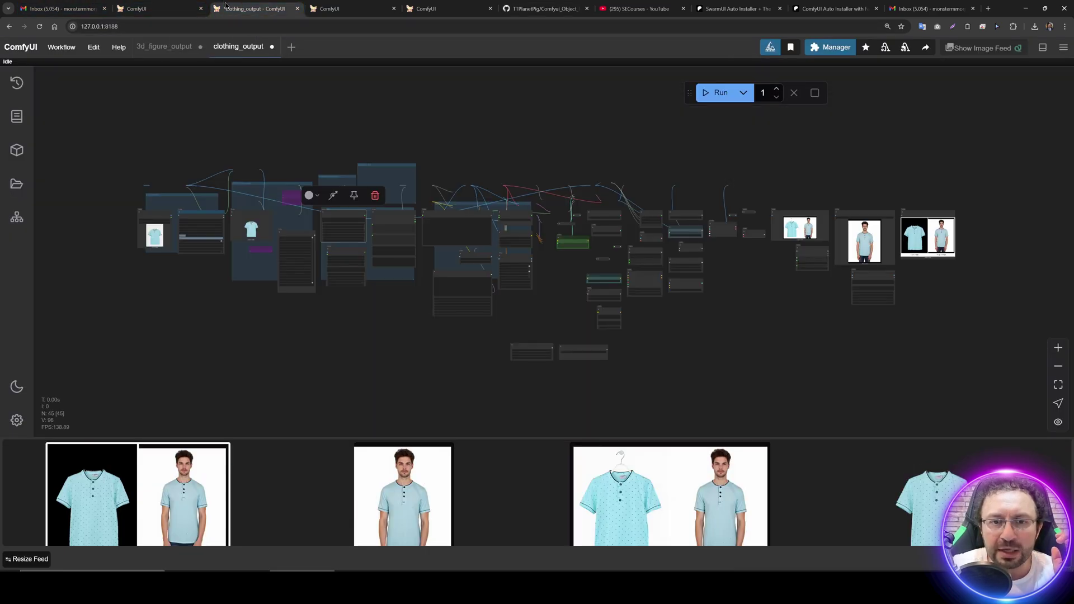
{"action": "scroll", "coordinate": [567, 185], "scroll_direction": "up", "scroll_amount": 2}
{"action": "left_click_drag", "start_coordinate": [564, 147], "coordinate": [539, 145]}
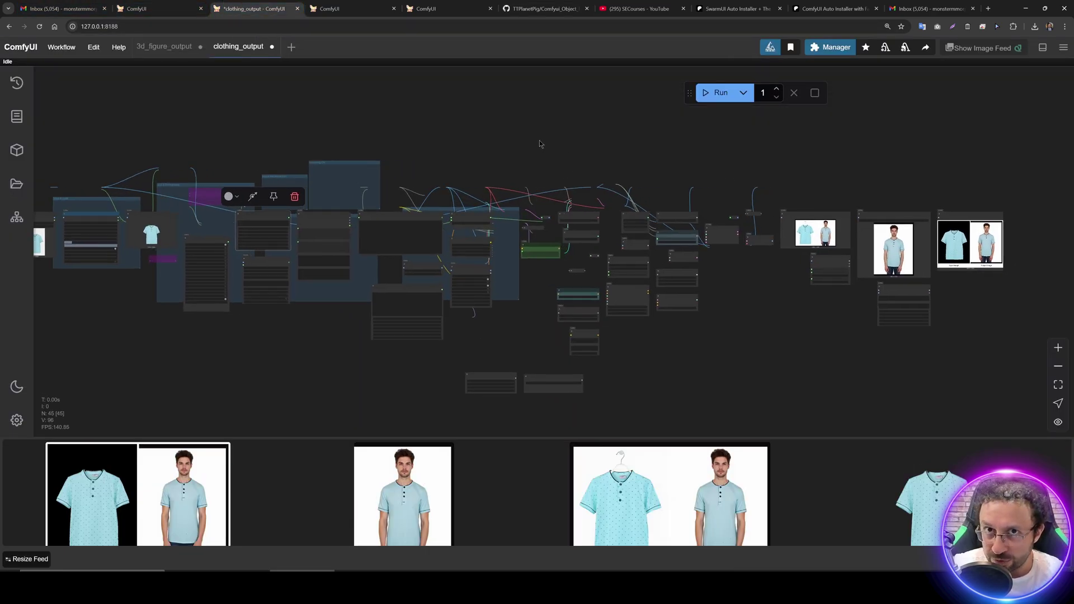
{"action": "scroll", "coordinate": [482, 150], "scroll_direction": "down", "scroll_amount": 1}
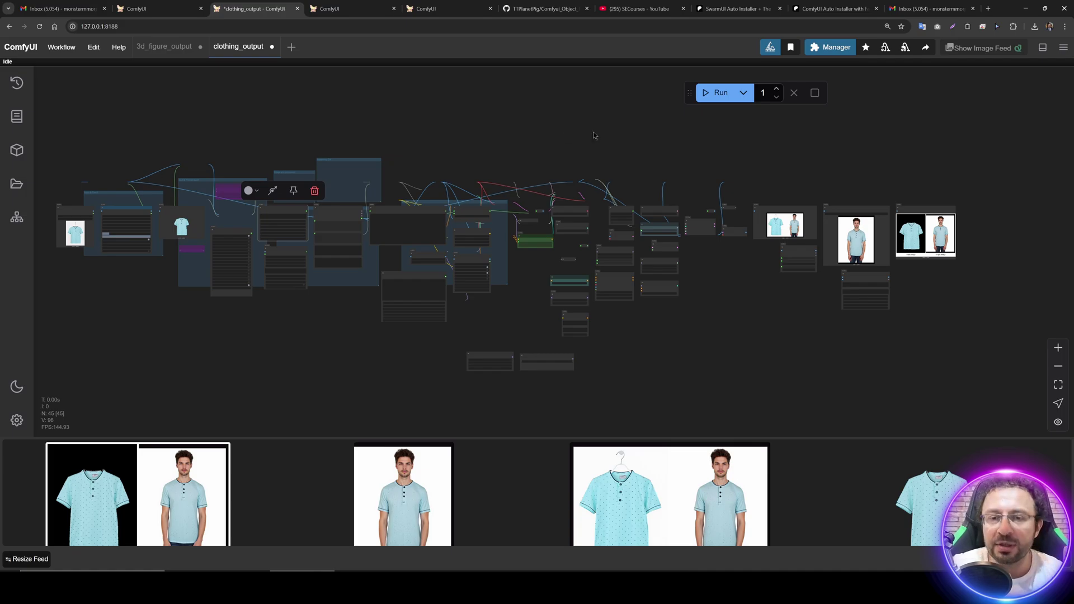
{"action": "left_click_drag", "start_coordinate": [598, 134], "coordinate": [241, 135]}
{"action": "scroll", "coordinate": [638, 240], "scroll_direction": "up", "scroll_amount": 3}
{"action": "scroll", "coordinate": [619, 239], "scroll_direction": "up", "scroll_amount": 3}
{"action": "left_click_drag", "start_coordinate": [619, 240], "coordinate": [632, 224]}
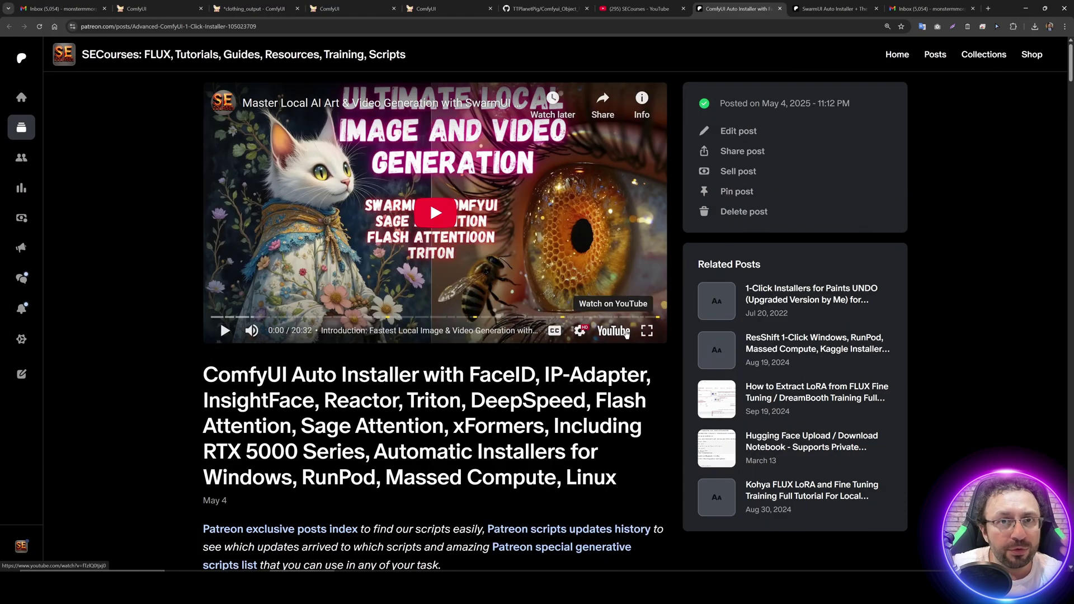
{"action": "scroll", "coordinate": [621, 361], "scroll_direction": "down", "scroll_amount": 2}
{"action": "scroll", "coordinate": [617, 385], "scroll_direction": "down", "scroll_amount": 3}
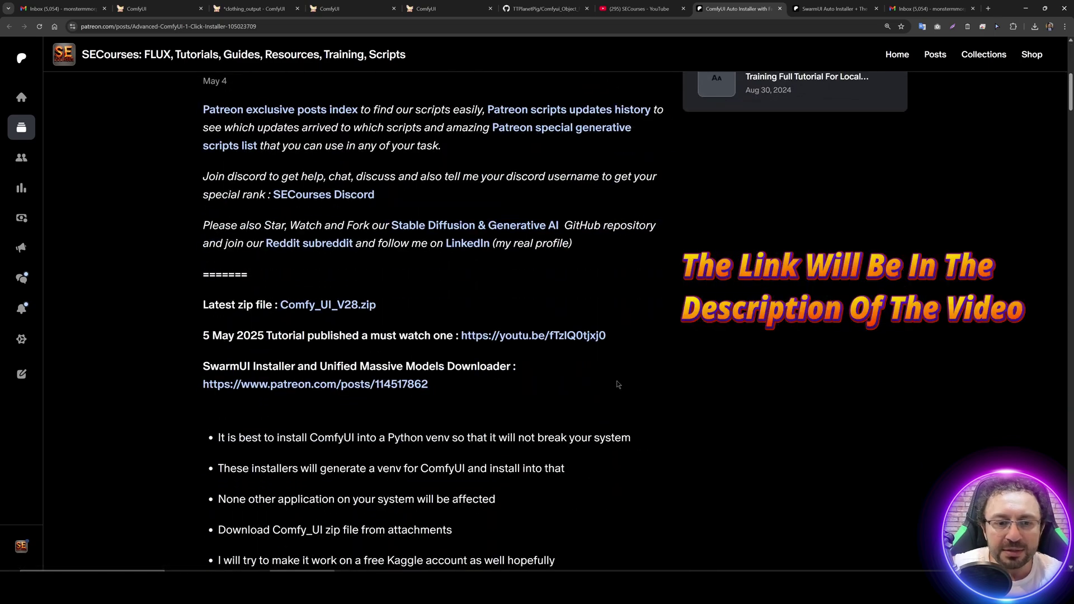
Download Comfy_UI_V28.zip from the post and open the 4tb_samsung_pro (E:) drive.
{"action": "left_click", "coordinate": [344, 307]}
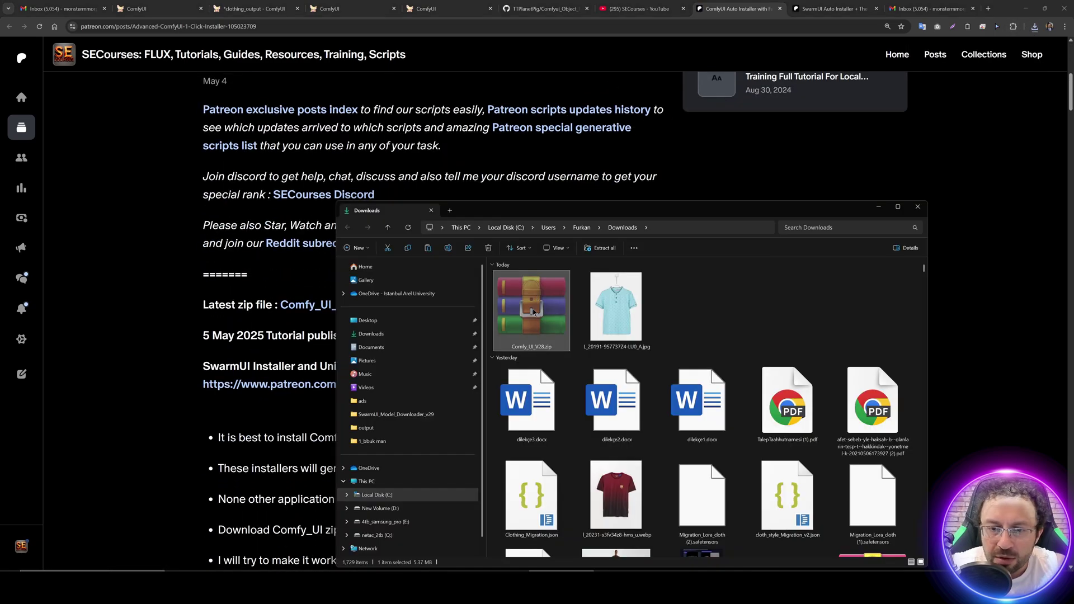
{"action": "left_click", "coordinate": [386, 520]}
{"action": "scroll", "coordinate": [705, 403], "scroll_direction": "down", "scroll_amount": 3}
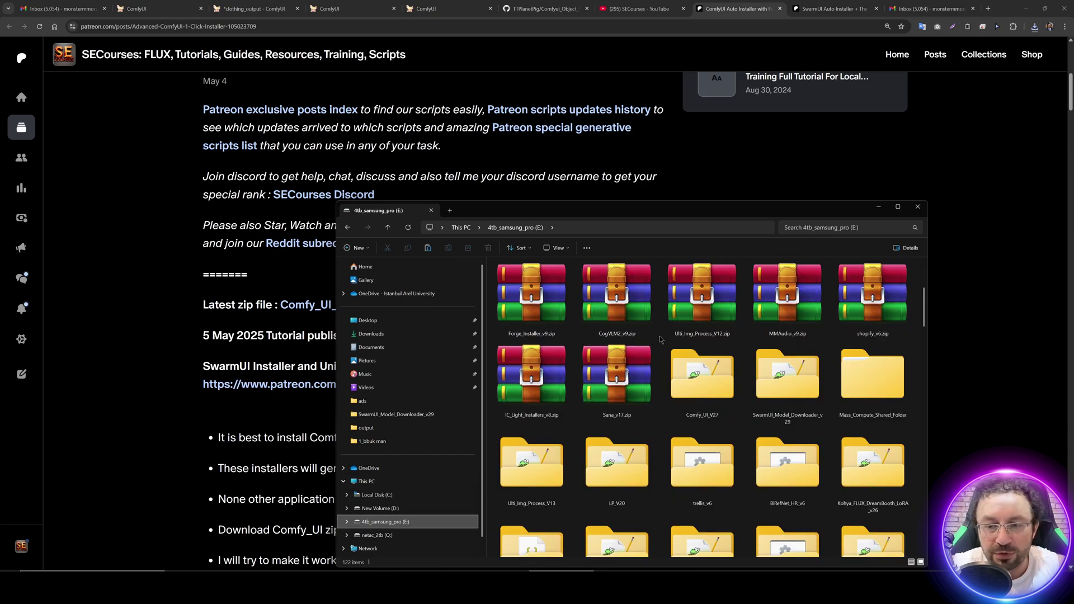
Paste Comfy_UI_V28.zip into E:\Comfy_UI_V27, replacing the existing copy.
{"action": "double_click", "coordinate": [709, 394]}
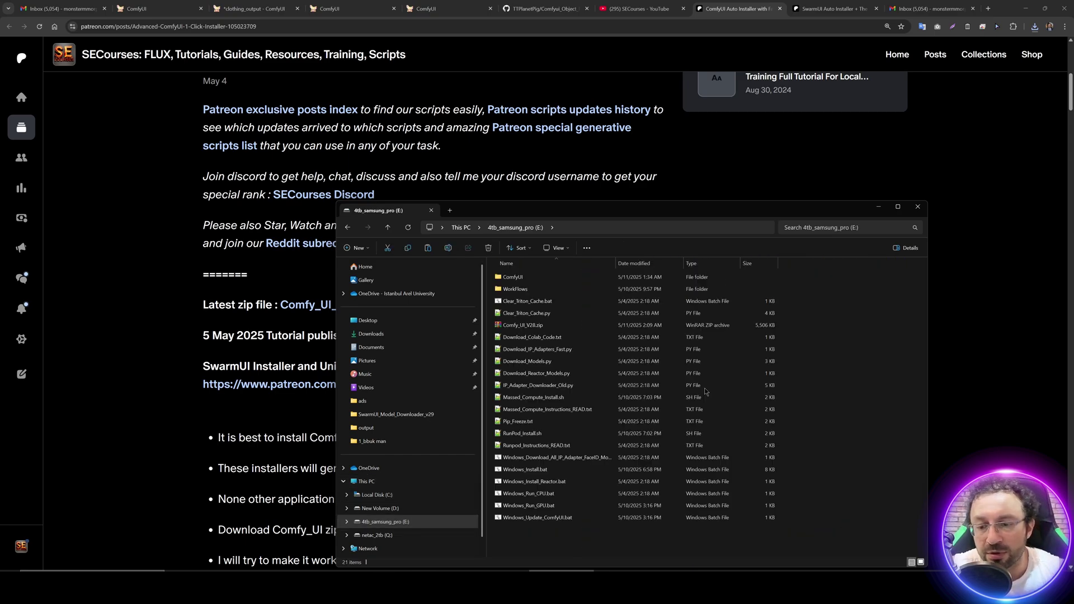
{"action": "scroll", "coordinate": [386, 155], "scroll_direction": "up", "scroll_amount": 2}
{"action": "scroll", "coordinate": [385, 155], "scroll_direction": "up", "scroll_amount": 3}
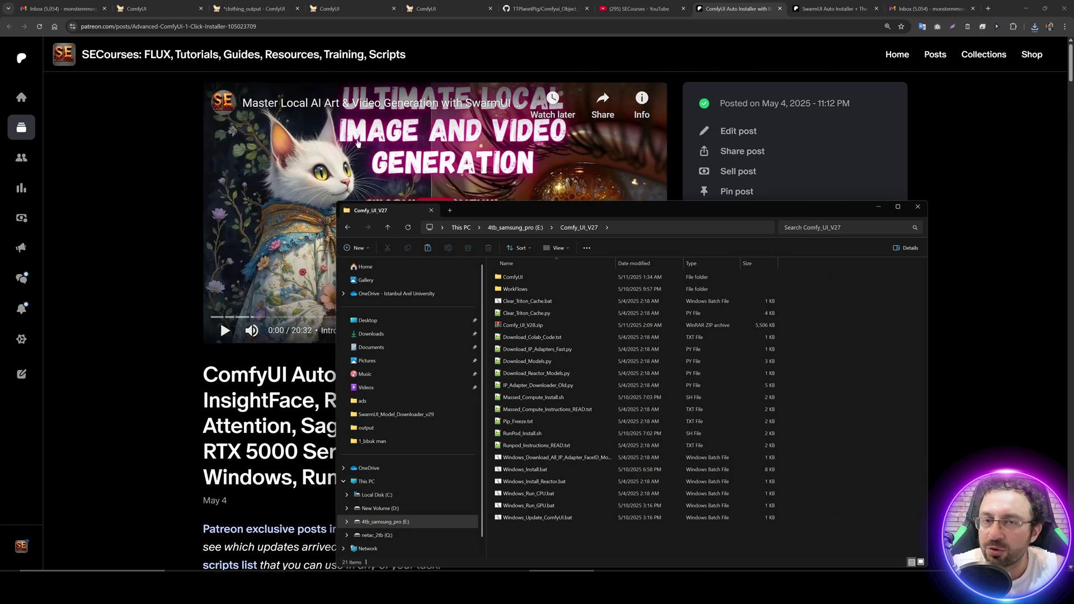
{"action": "key", "text": "ctrl+v"}
{"action": "left_click", "coordinate": [508, 268]}
Extract the V28 zip into the current folder with WinRAR, overwriting all existing files.
{"action": "right_click", "coordinate": [524, 517]}
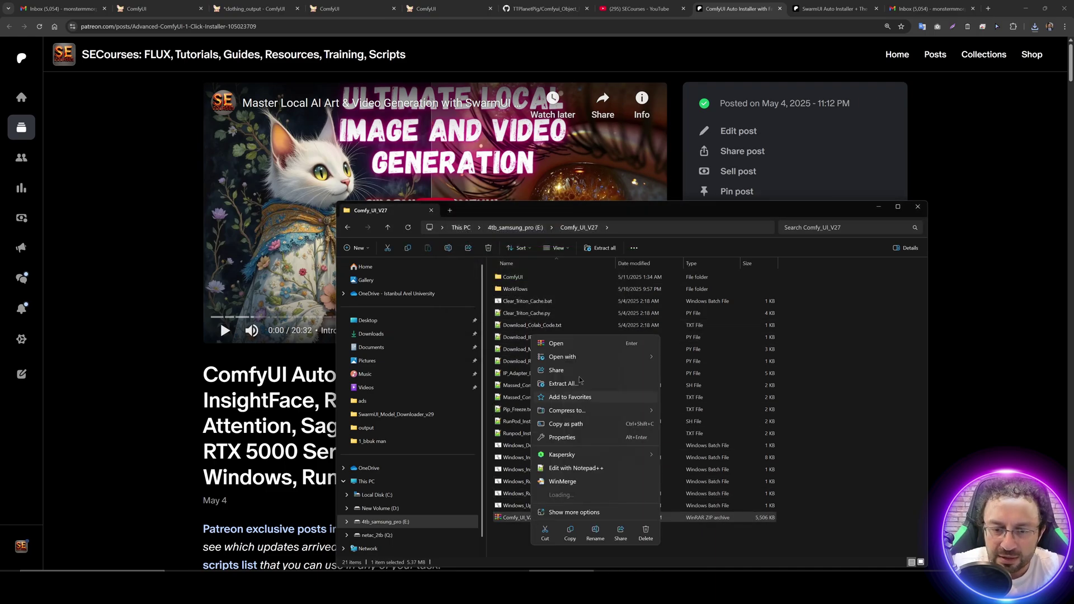
{"action": "left_click", "coordinate": [560, 384]}
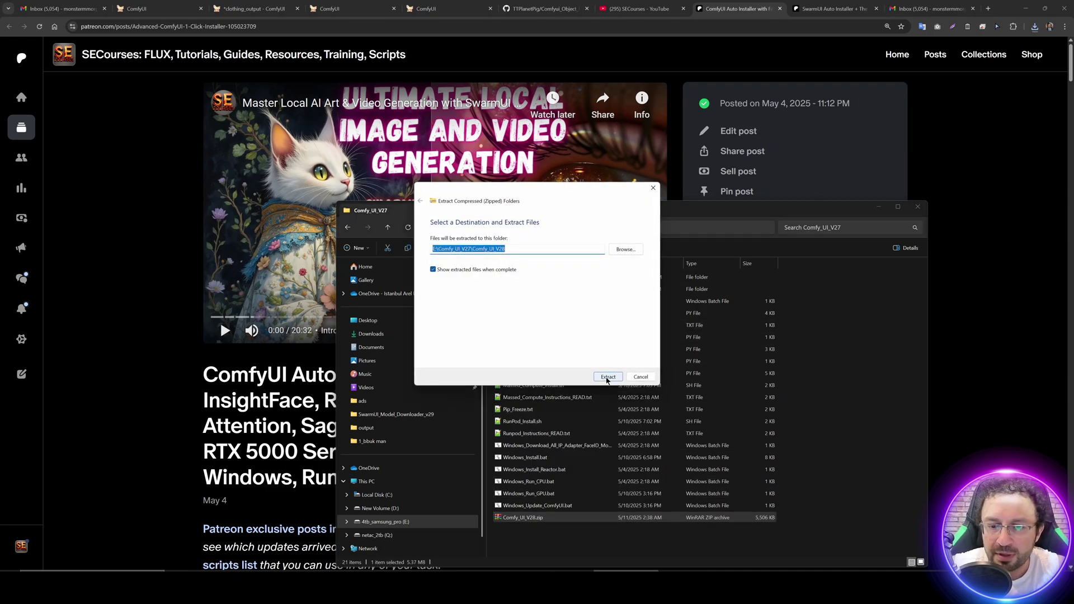
{"action": "left_click", "coordinate": [607, 377]}
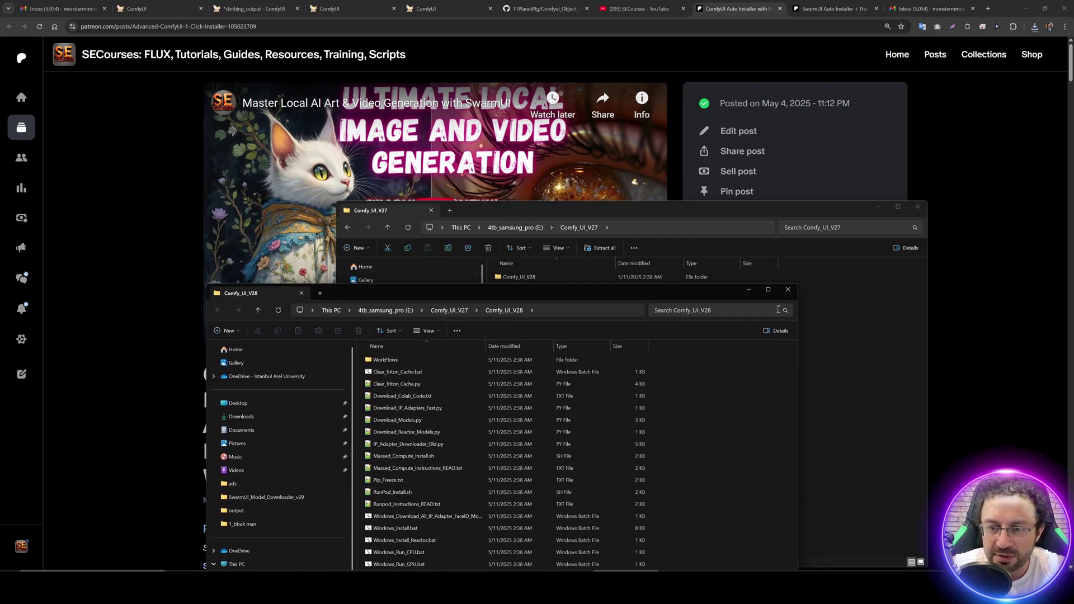
{"action": "right_click", "coordinate": [555, 336]}
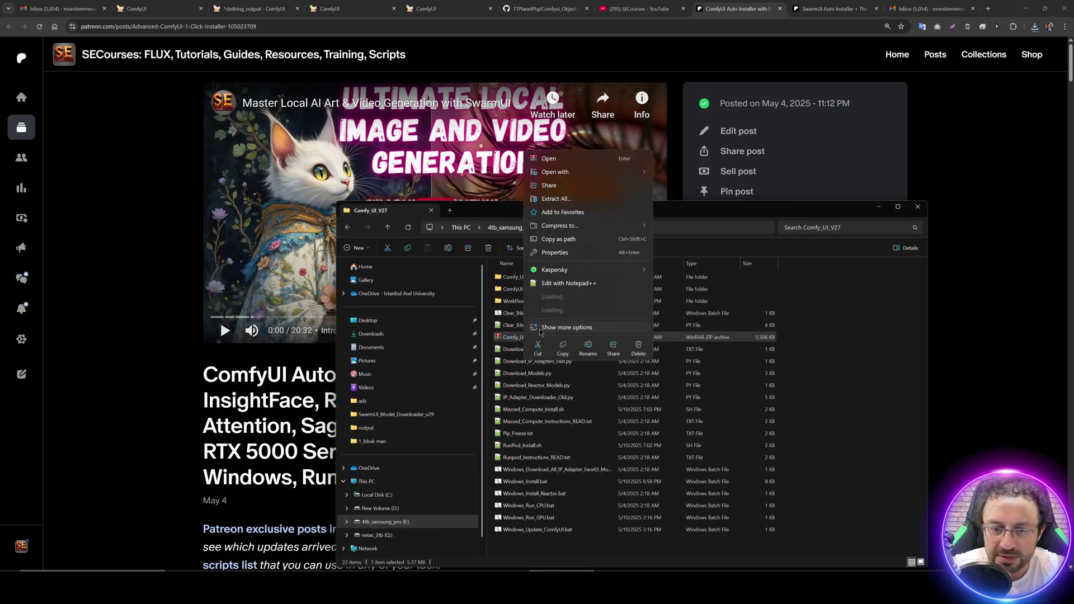
{"action": "left_click", "coordinate": [679, 352]}
{"action": "mouse_move", "coordinate": [567, 327]}
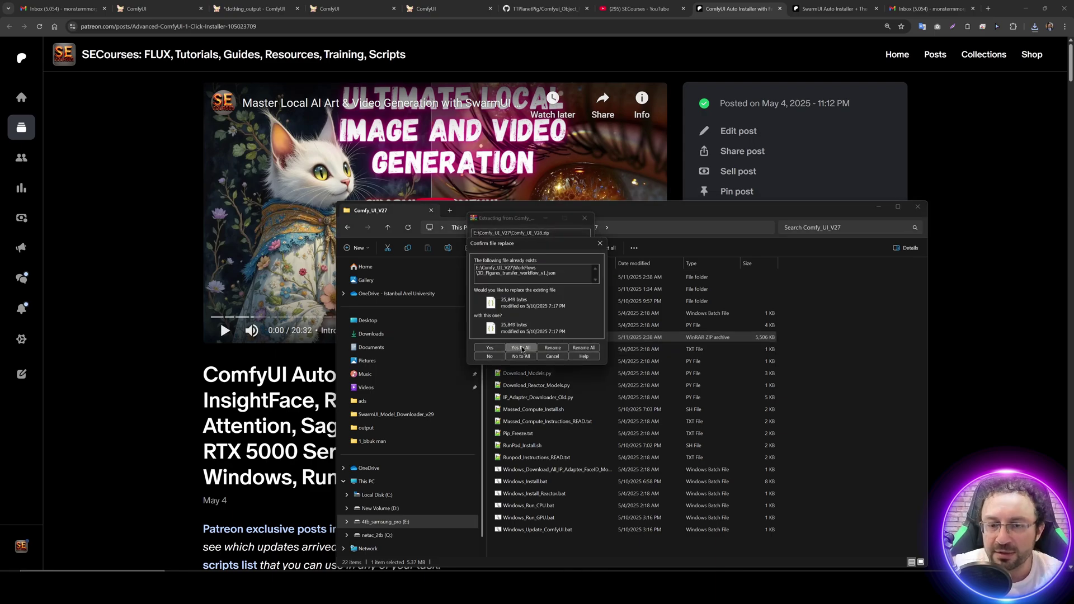
{"action": "left_click", "coordinate": [521, 348]}
Run Windows_Update_ComfyUI.bat anyway and close it once it reports all updated.
{"action": "left_click", "coordinate": [539, 531]}
{"action": "double_click", "coordinate": [542, 532]}
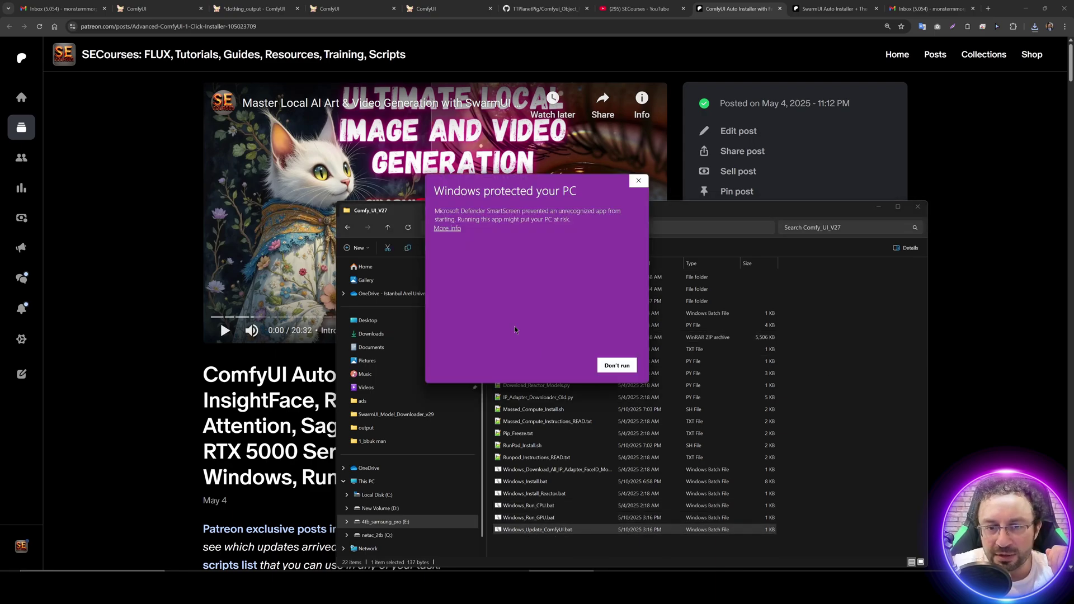
{"action": "left_click", "coordinate": [566, 365]}
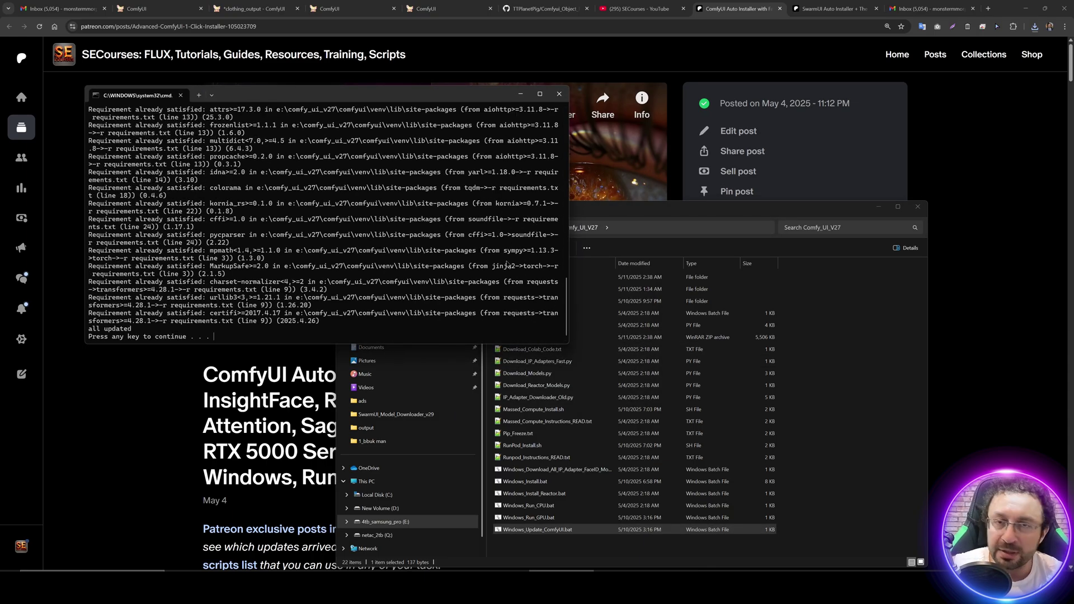
{"action": "key", "text": "Return"}
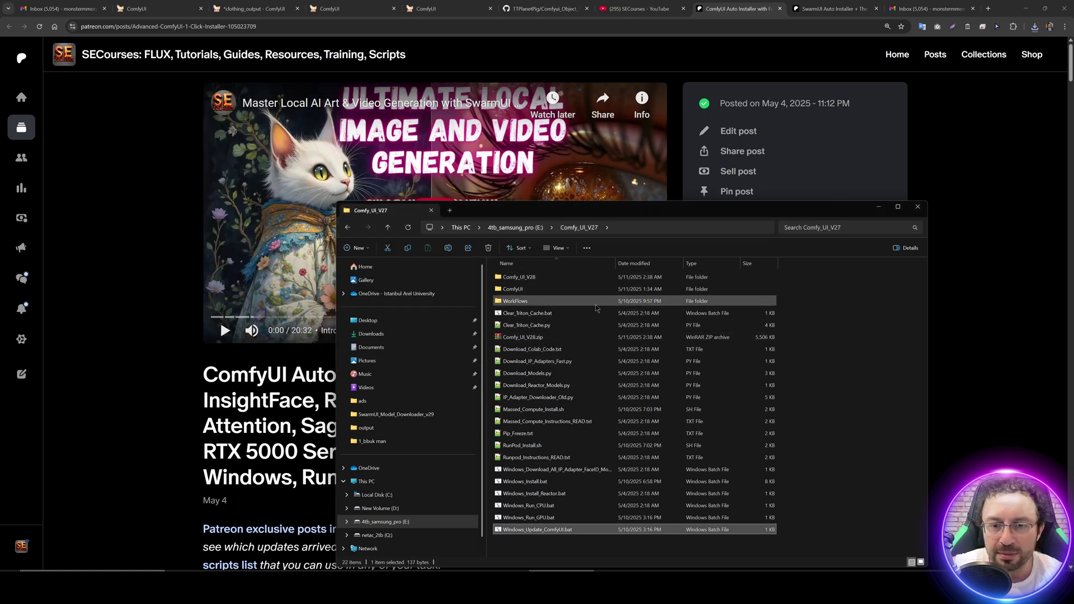
Navigate into WorkFlows > Transfer_Cloth_and_Turn_into_3D.
{"action": "left_click", "coordinate": [521, 290]}
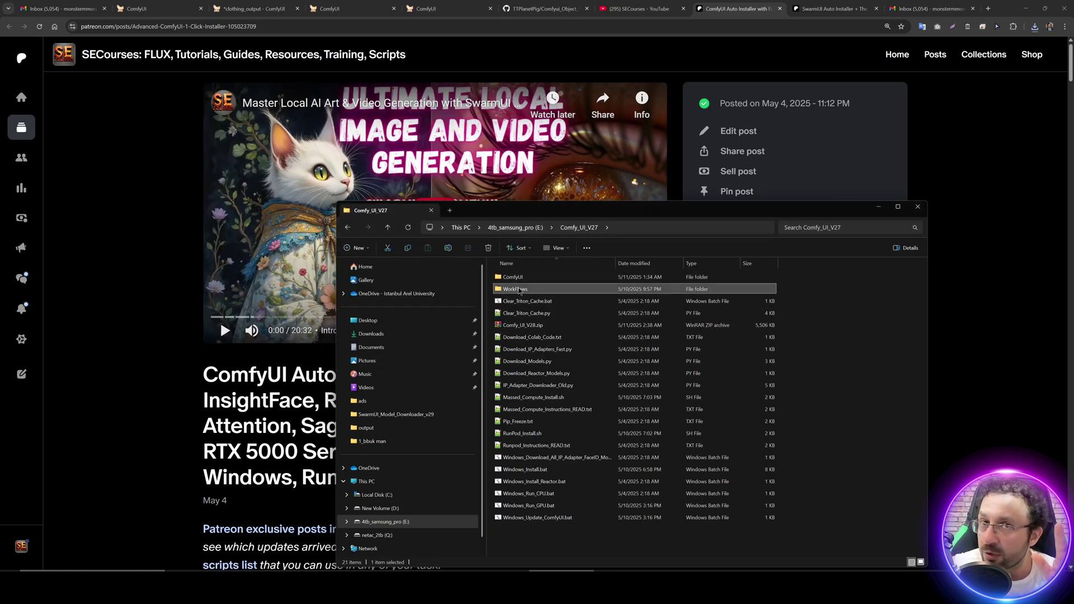
{"action": "double_click", "coordinate": [521, 290]}
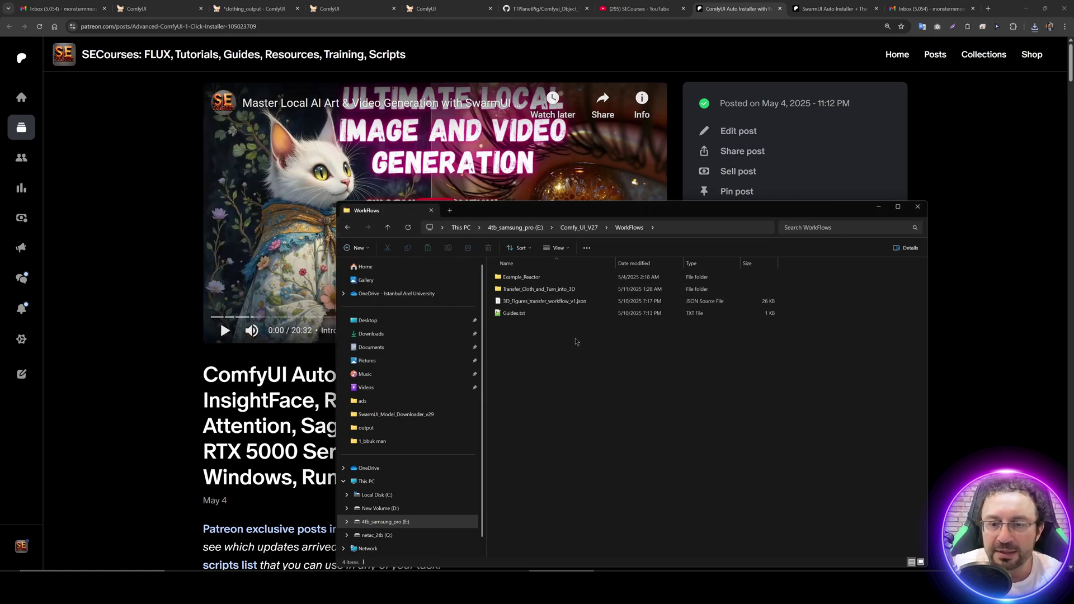
{"action": "left_click", "coordinate": [537, 290]}
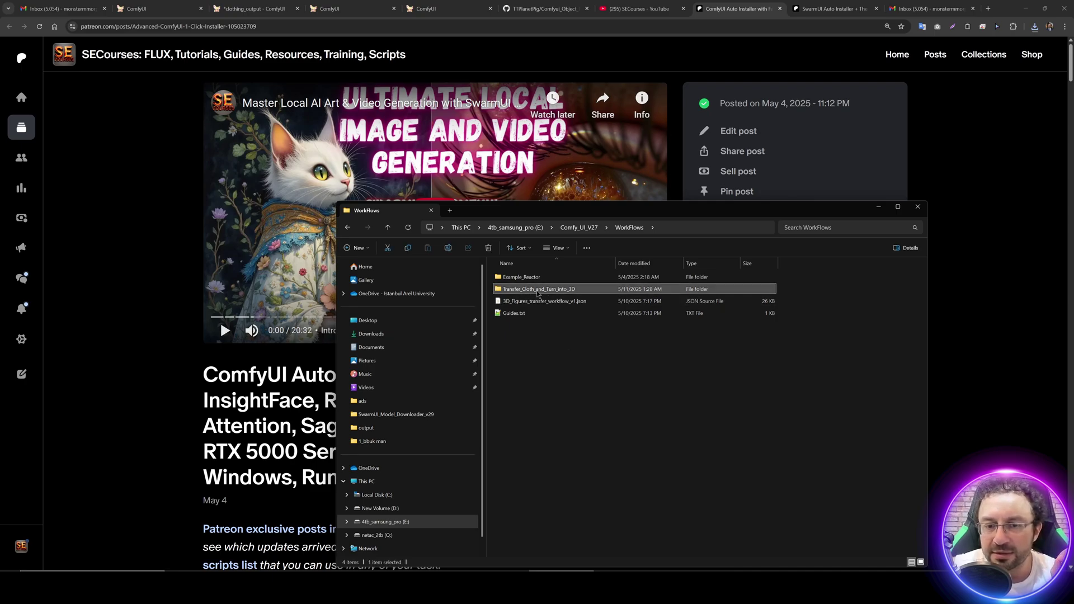
{"action": "double_click", "coordinate": [536, 289]}
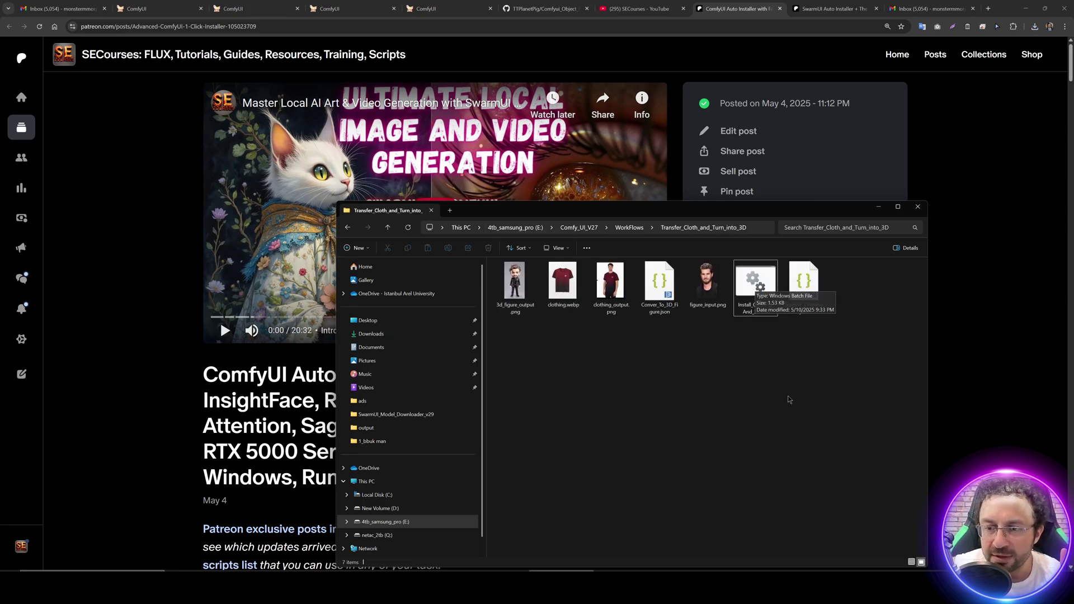
Run Install_Clothing_And_3D.bat anyway and close the console after it reports all installed.
{"action": "double_click", "coordinate": [751, 279]}
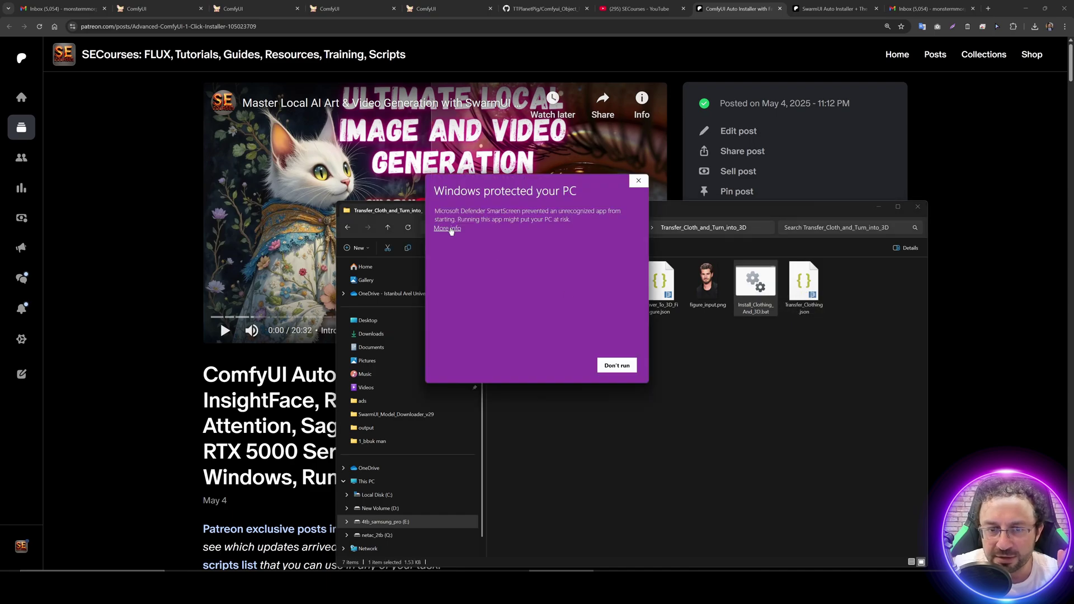
{"action": "left_click", "coordinate": [448, 229]}
{"action": "left_click", "coordinate": [562, 364]}
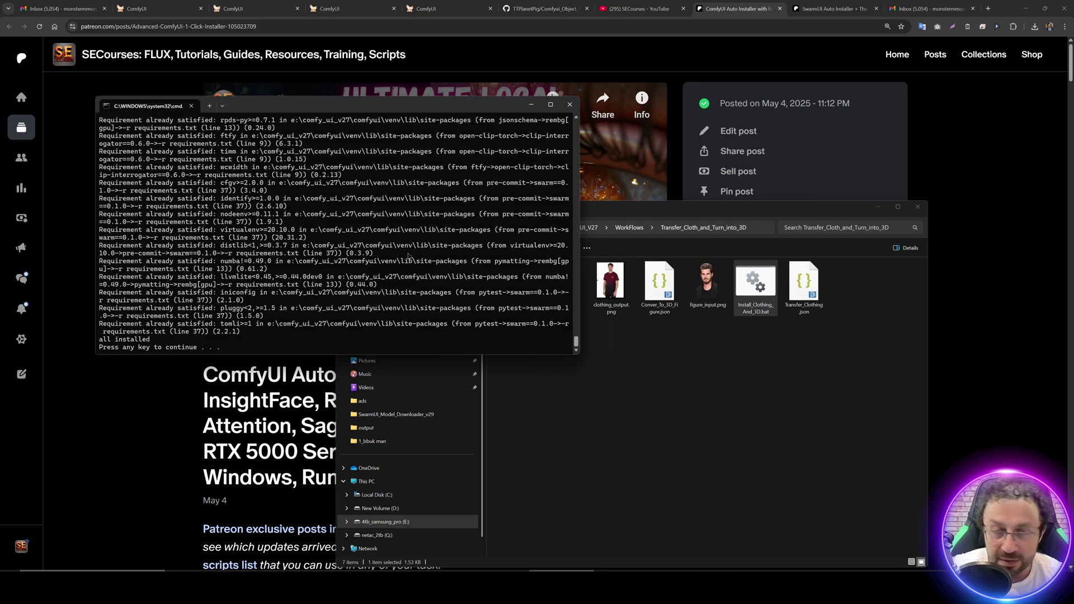
{"action": "key", "text": "Return"}
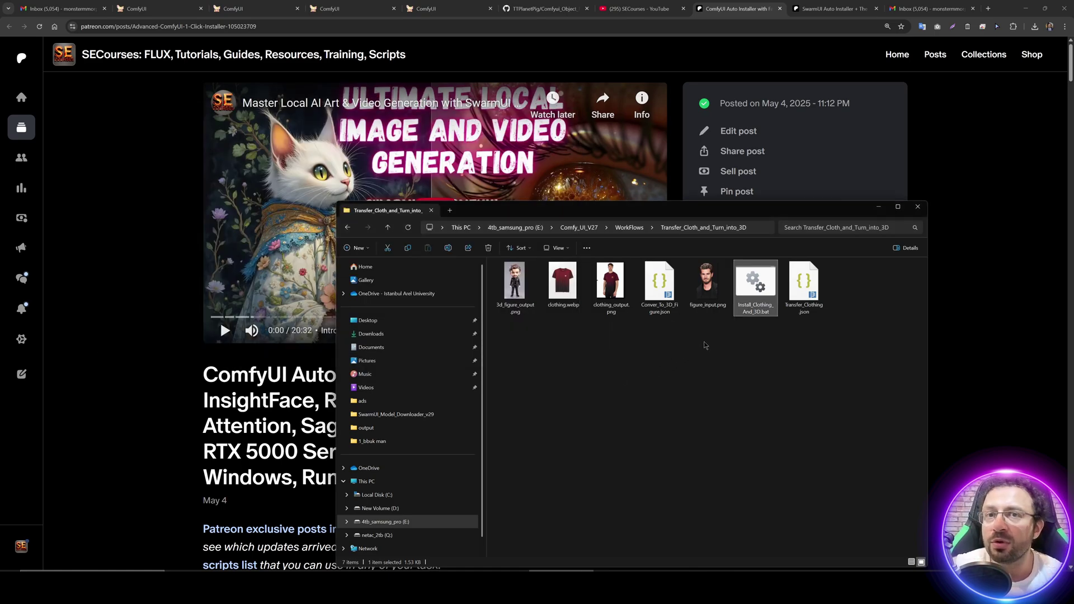
Download SwarmUI_Model_Downloader_v32.zip from the SwarmUI Auto Installer post.
{"action": "left_click", "coordinate": [832, 9]}
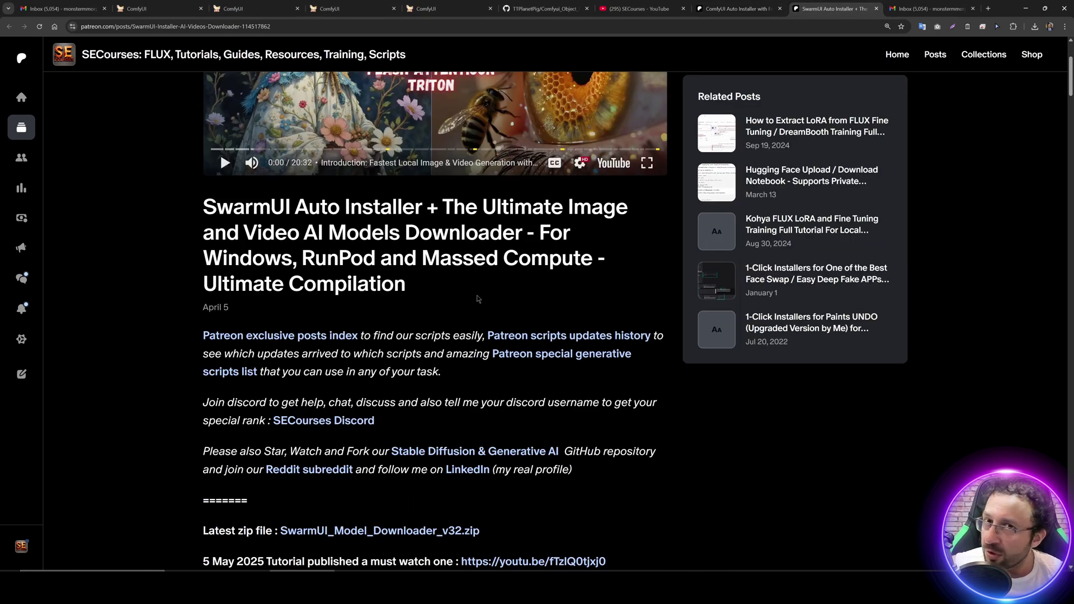
{"action": "scroll", "coordinate": [299, 172], "scroll_direction": "down", "scroll_amount": 1}
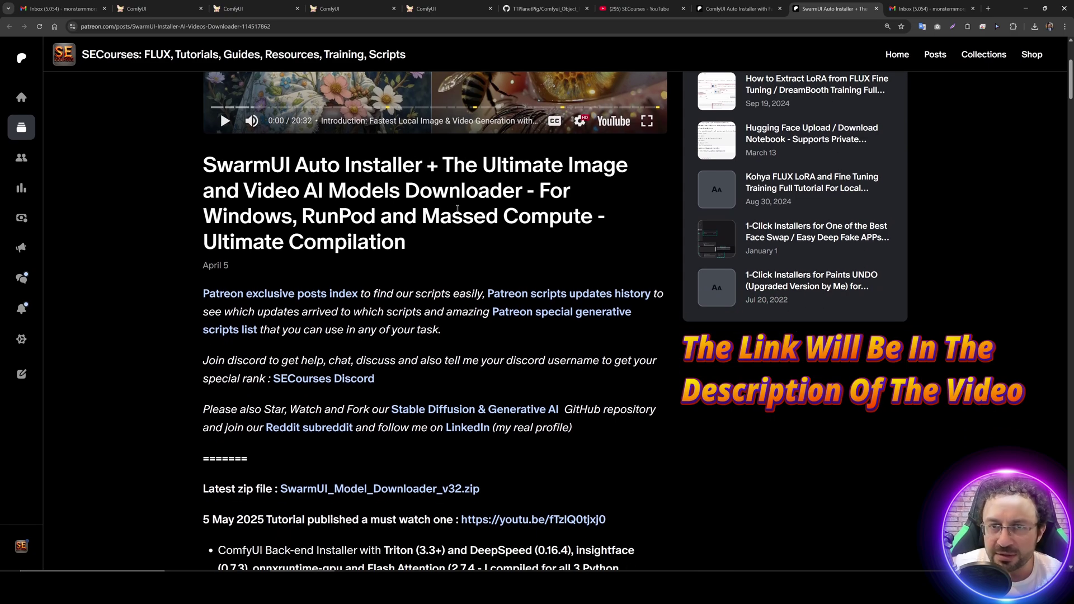
{"action": "scroll", "coordinate": [460, 208], "scroll_direction": "down", "scroll_amount": 3}
{"action": "scroll", "coordinate": [372, 201], "scroll_direction": "down", "scroll_amount": 1}
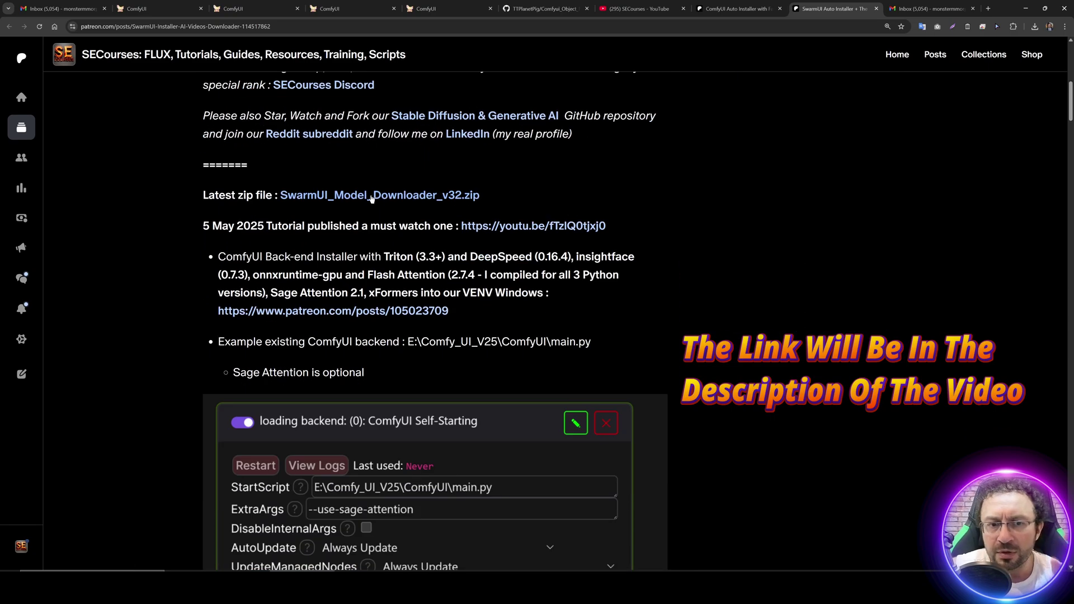
{"action": "left_click", "coordinate": [401, 197]}
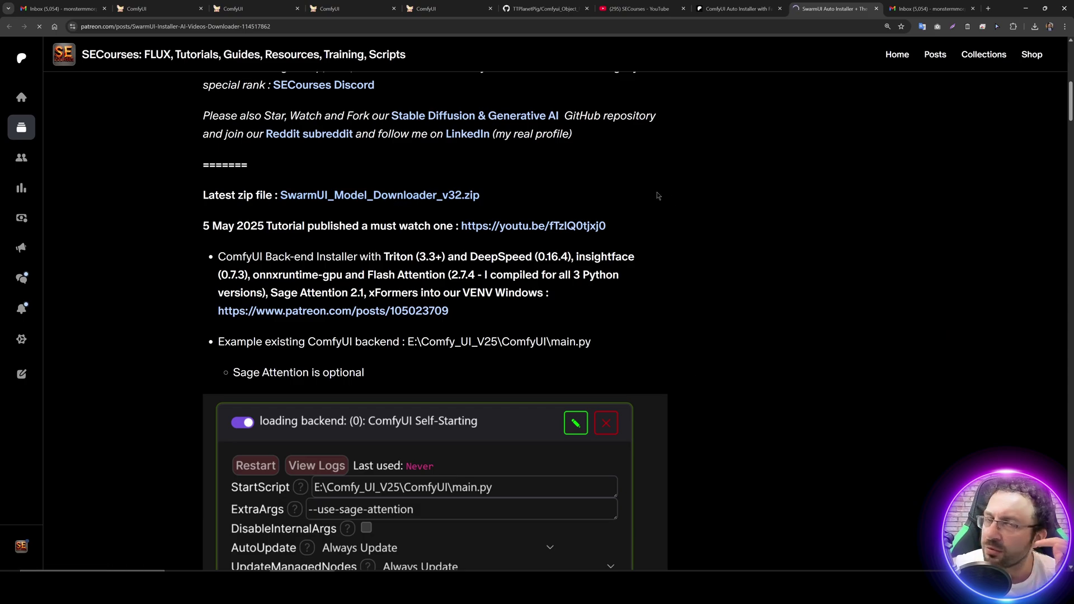
Locate the downloaded v32 zip and go to E:\SwarmUI_Model_Downloader_v29.
{"action": "left_click", "coordinate": [1034, 26]}
{"action": "left_click", "coordinate": [1023, 52]}
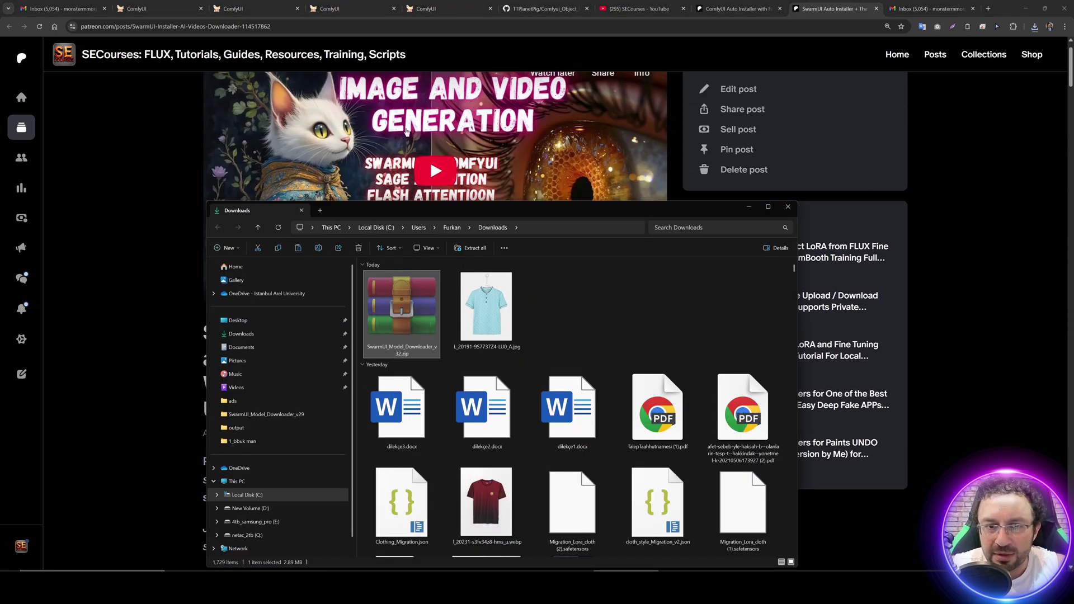
{"action": "left_click", "coordinate": [257, 521]}
{"action": "scroll", "coordinate": [588, 420], "scroll_direction": "down", "scroll_amount": 2}
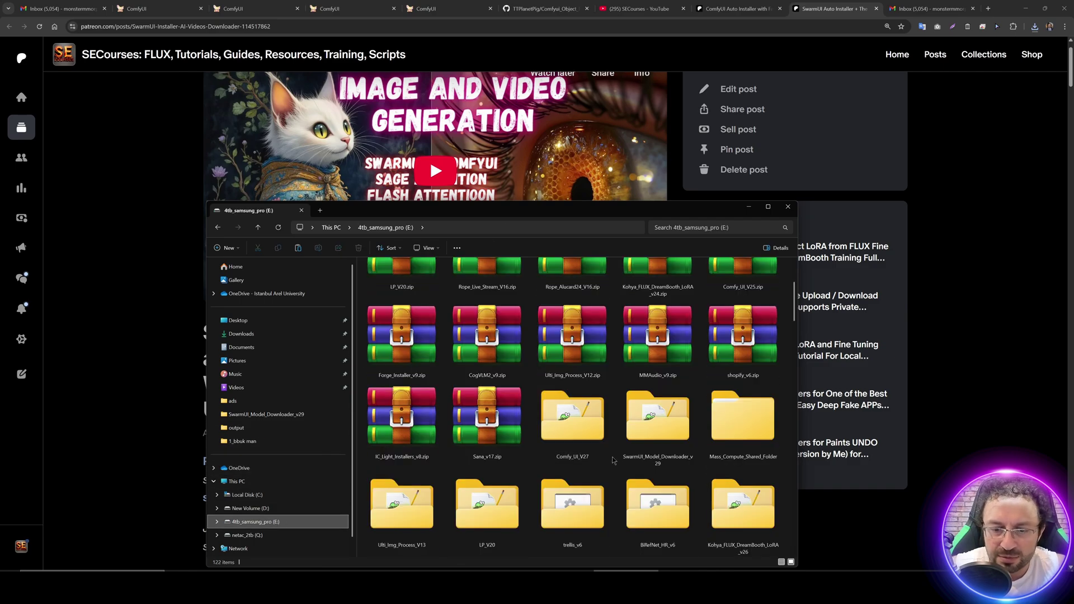
{"action": "double_click", "coordinate": [645, 427]}
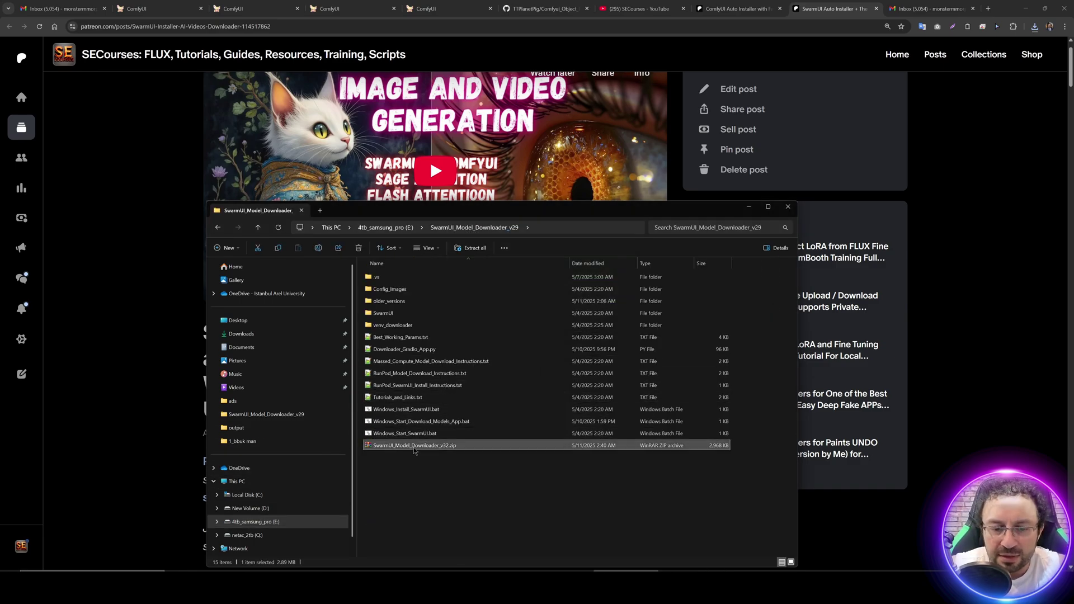
Extract the v32 zip into the current folder, overwriting the existing files.
{"action": "right_click", "coordinate": [417, 445]}
{"action": "mouse_move", "coordinate": [443, 422]}
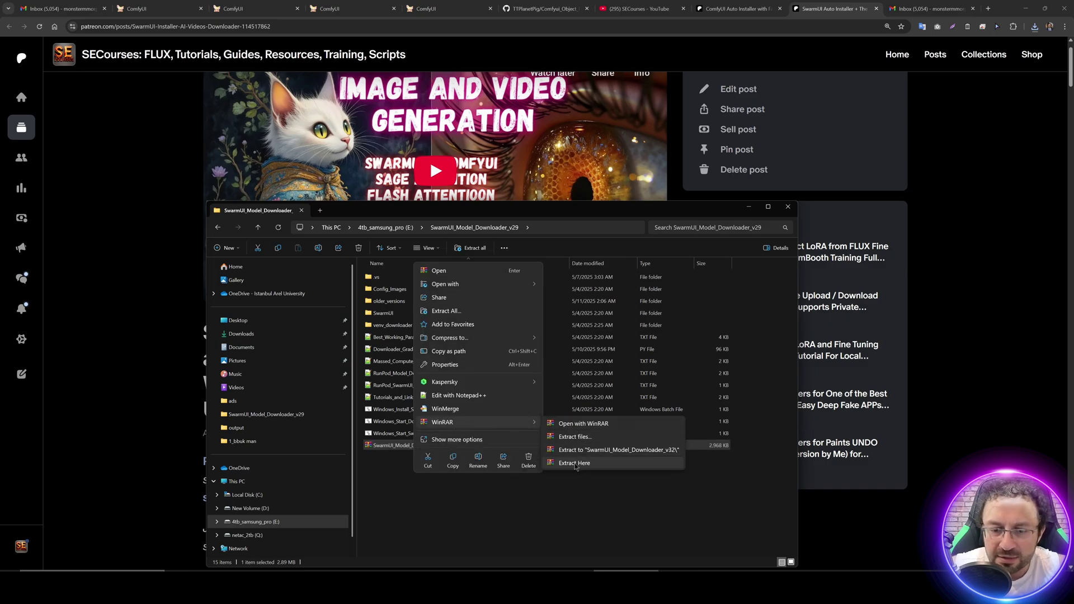
{"action": "left_click", "coordinate": [579, 441]}
{"action": "left_click", "coordinate": [520, 346]}
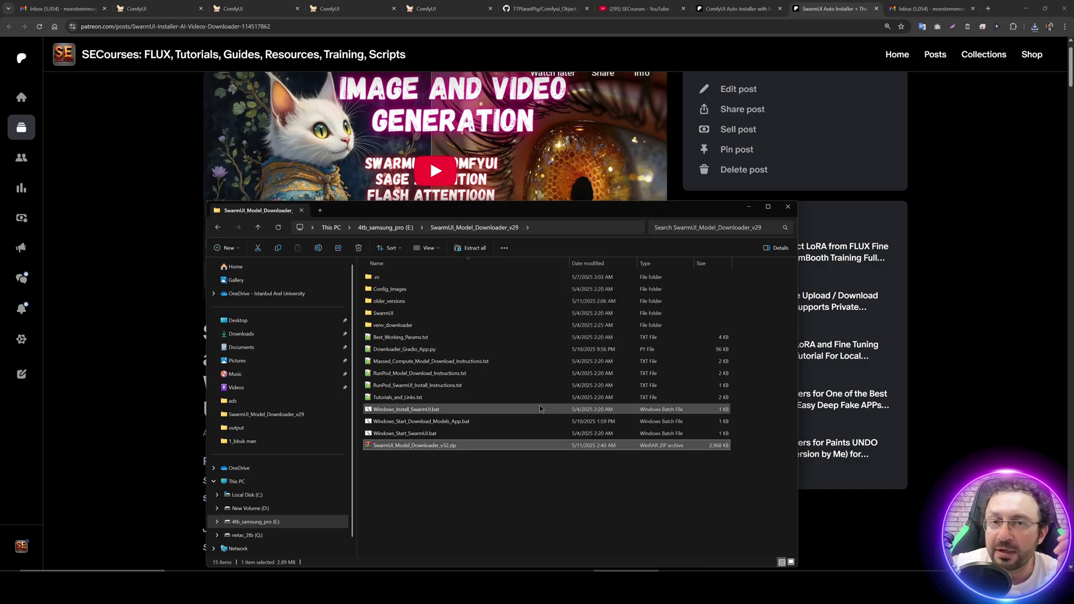
{"action": "left_click", "coordinate": [491, 473]}
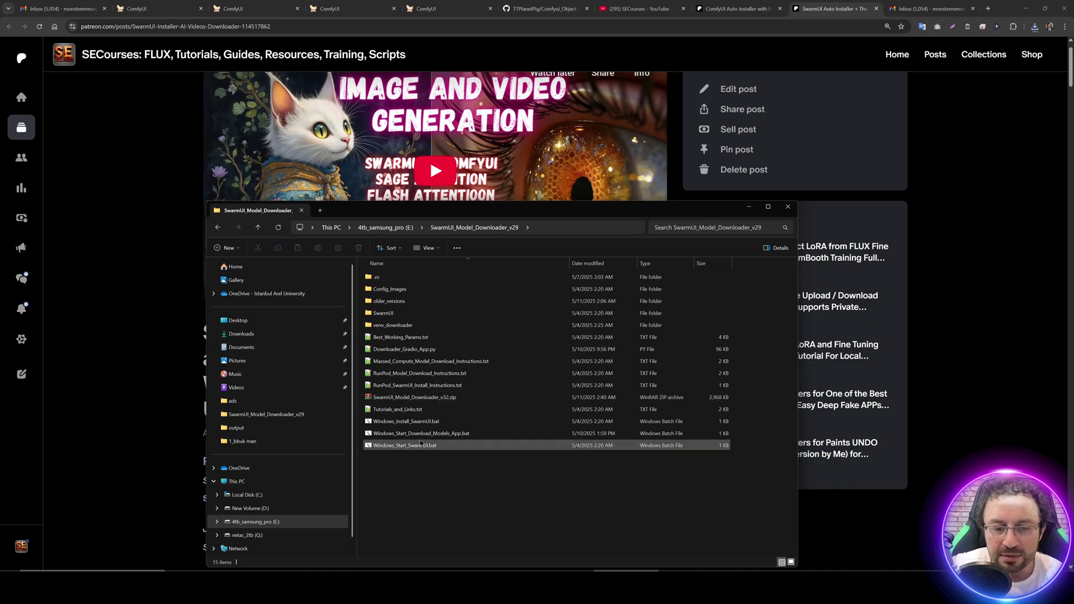
Launch Windows_Start_Download_Models_App.bat, allowing the blocked script to run anyway.
{"action": "double_click", "coordinate": [420, 435]}
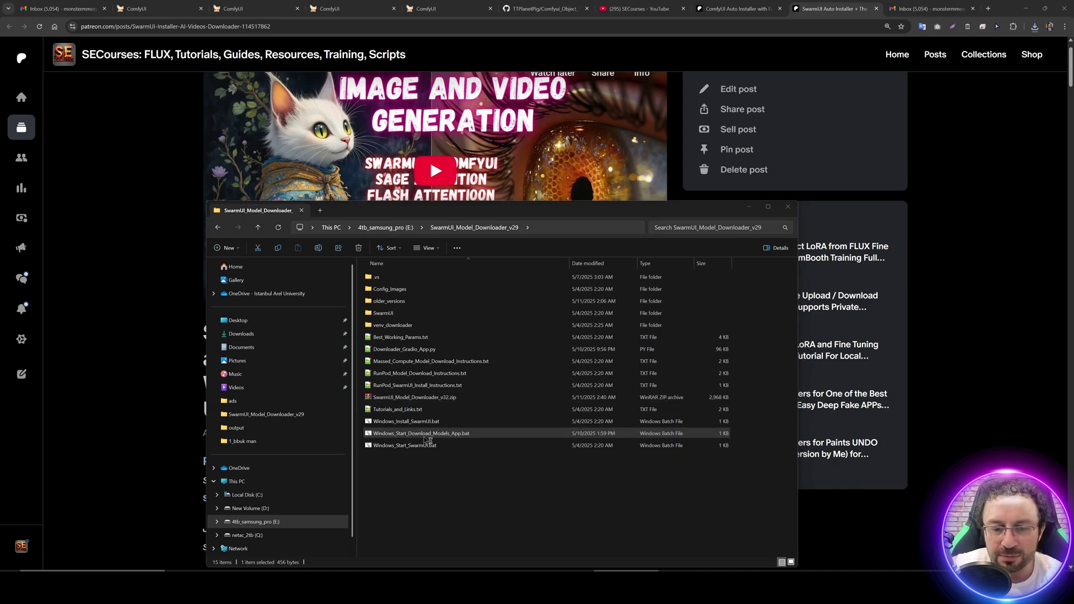
{"action": "left_click", "coordinate": [448, 229]}
{"action": "left_click", "coordinate": [567, 367]}
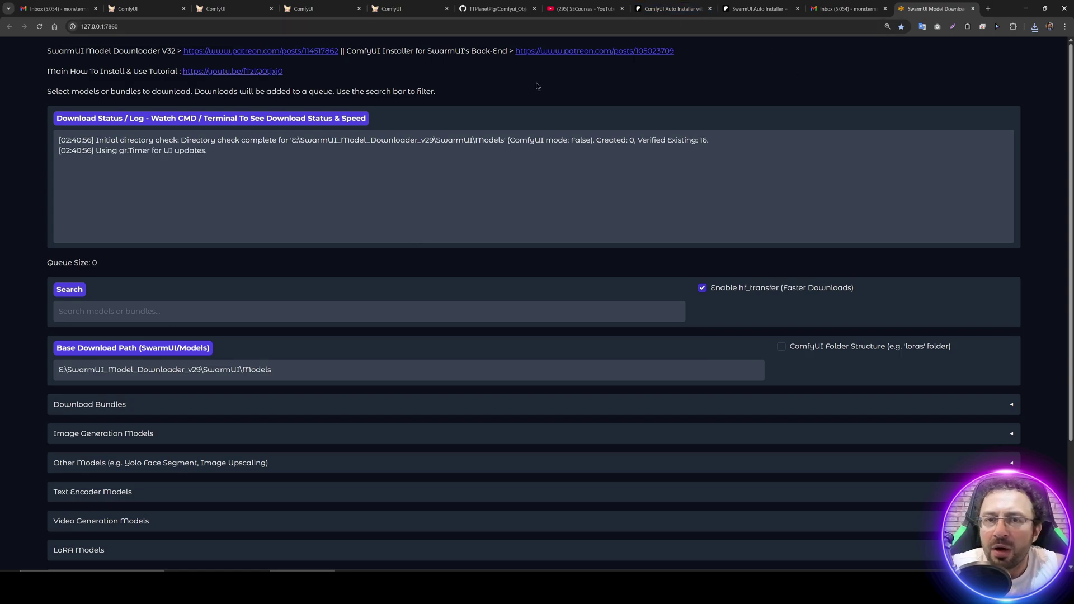
{"action": "scroll", "coordinate": [362, 251], "scroll_direction": "down", "scroll_amount": 2}
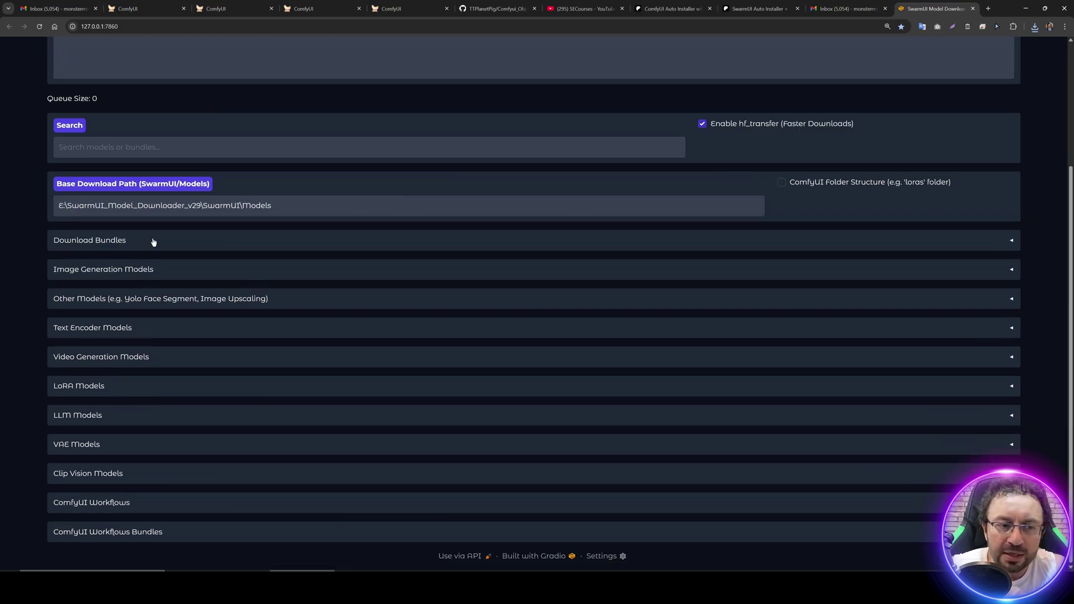
Browse the Image Generation Models FLUX list, including FLUX DEV 1.0 GGUF Q8, then return to Explorer.
{"action": "left_click", "coordinate": [139, 246]}
{"action": "scroll", "coordinate": [122, 248], "scroll_direction": "down", "scroll_amount": 1}
{"action": "left_click", "coordinate": [126, 160]}
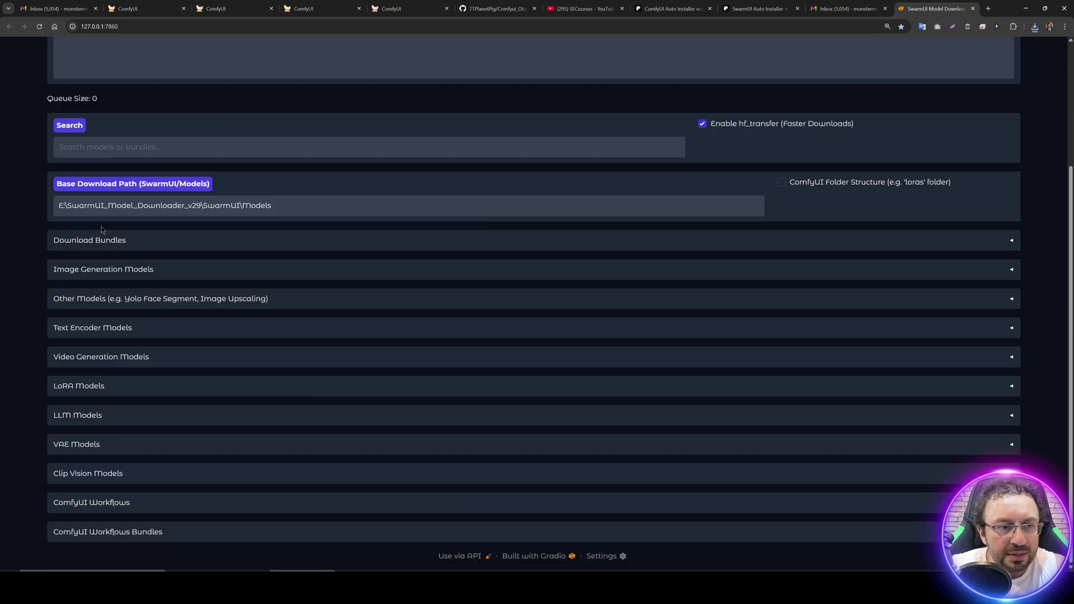
{"action": "left_click", "coordinate": [105, 270]}
{"action": "scroll", "coordinate": [143, 278], "scroll_direction": "down", "scroll_amount": 2}
{"action": "scroll", "coordinate": [213, 349], "scroll_direction": "down", "scroll_amount": 3}
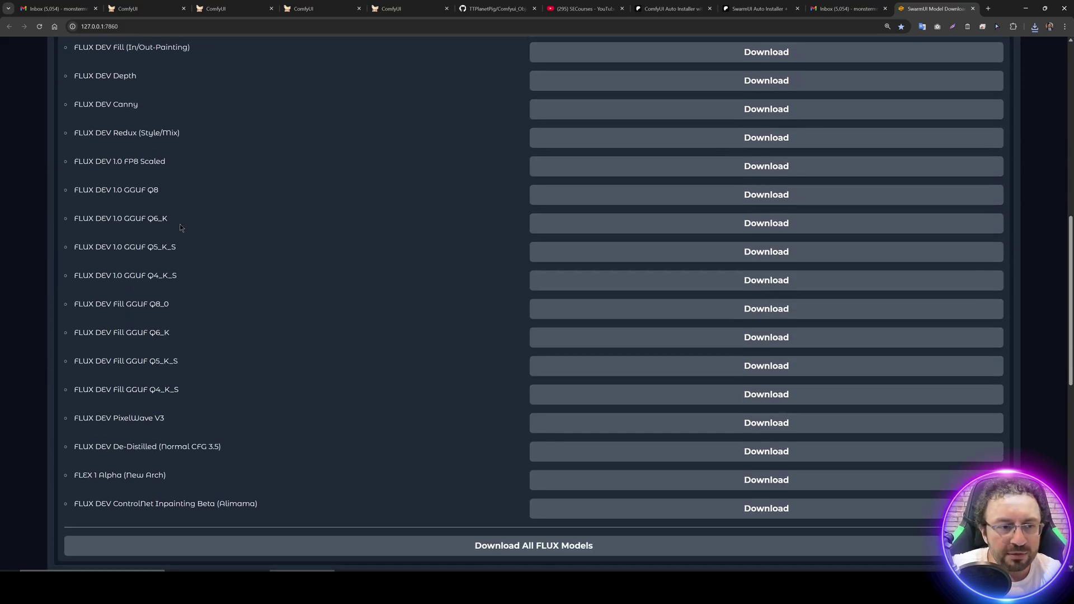
{"action": "left_click_drag", "start_coordinate": [167, 189], "coordinate": [96, 189]}
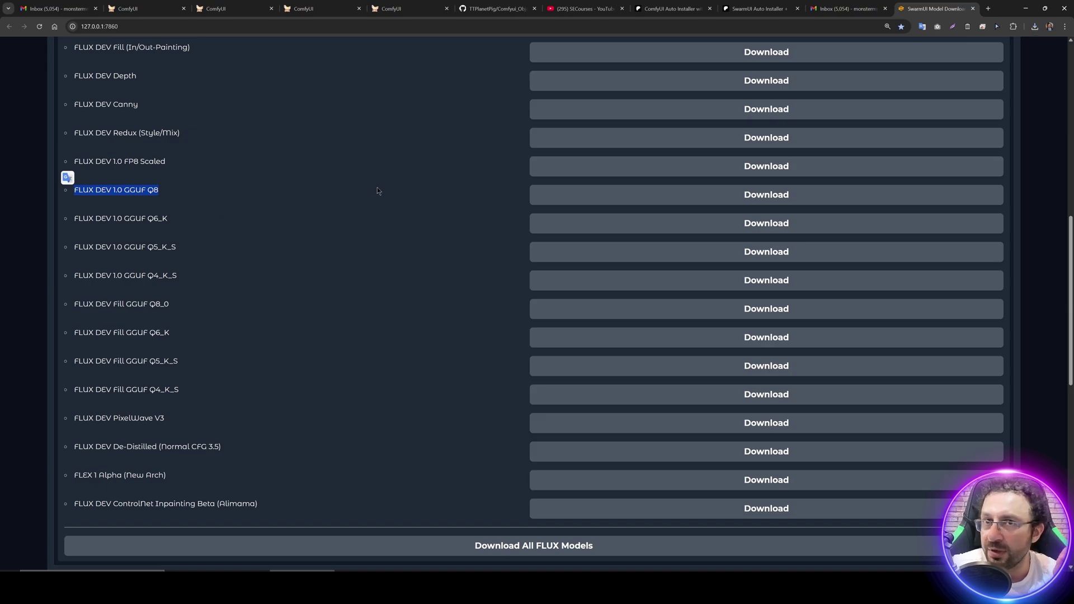
{"action": "scroll", "coordinate": [377, 191], "scroll_direction": "up", "scroll_amount": 6}
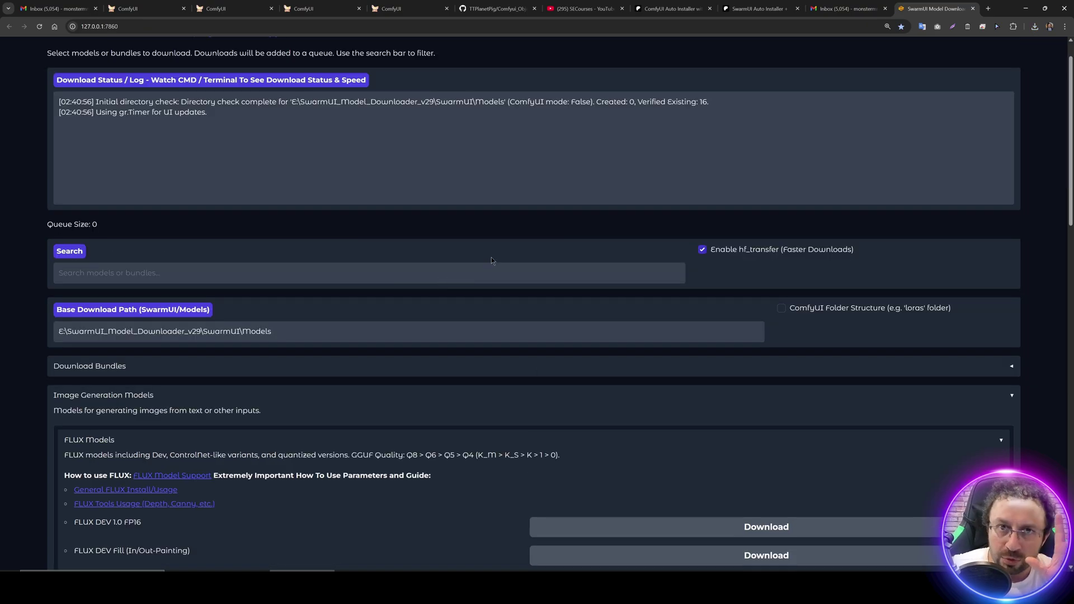
{"action": "scroll", "coordinate": [704, 211], "scroll_direction": "up", "scroll_amount": 1}
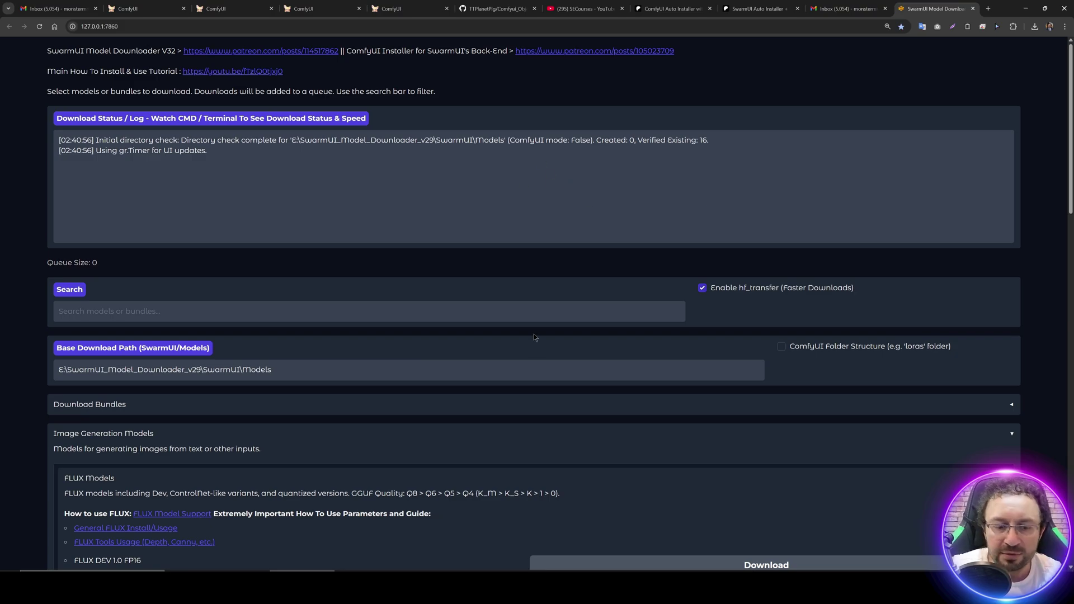
{"action": "key", "text": "alt+Tab"}
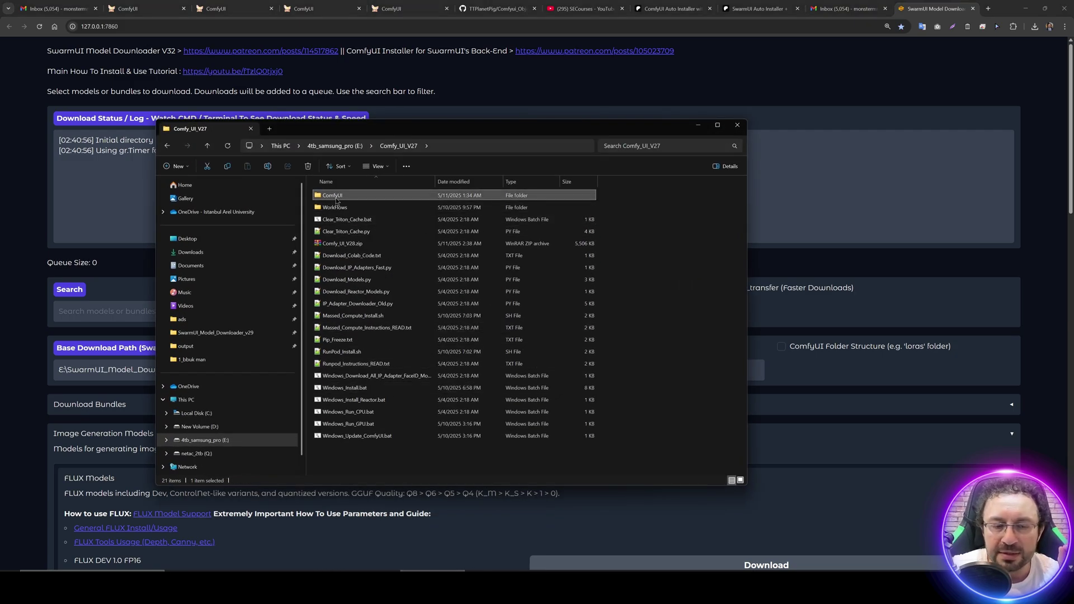
Set Base Download Path to E:\Comfy_UI_V27\ComfyUI\models and enable ComfyUI Folder Structure.
{"action": "double_click", "coordinate": [353, 386]}
{"action": "left_click", "coordinate": [541, 147]}
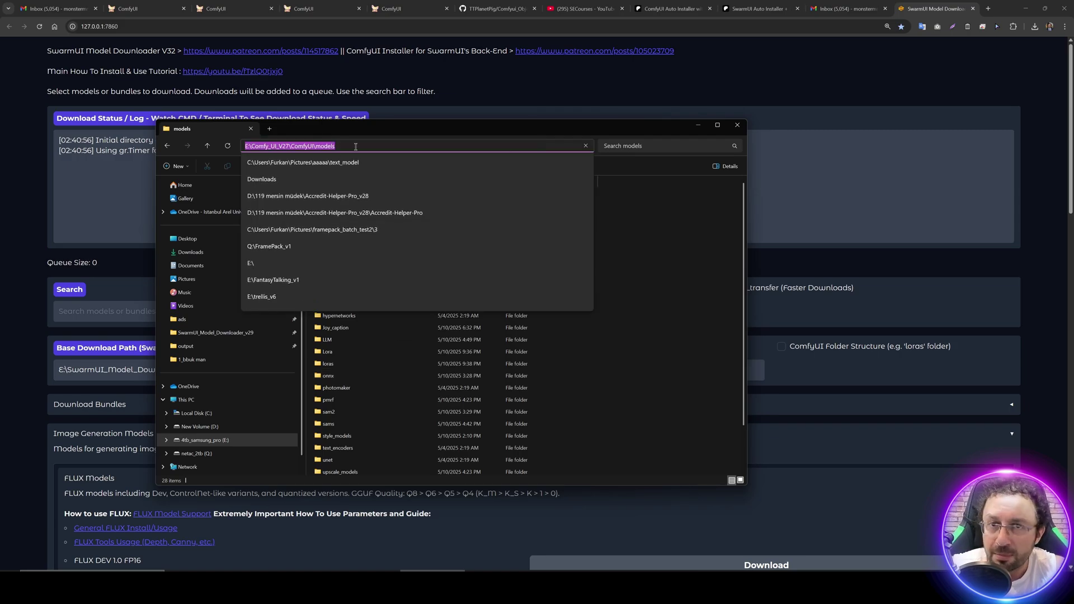
{"action": "key", "text": "alt+Tab"}
{"action": "triple_click", "coordinate": [170, 370]}
{"action": "type", "text": "E:\\Comfy_UI_V27\\ComfyUI\\models"}
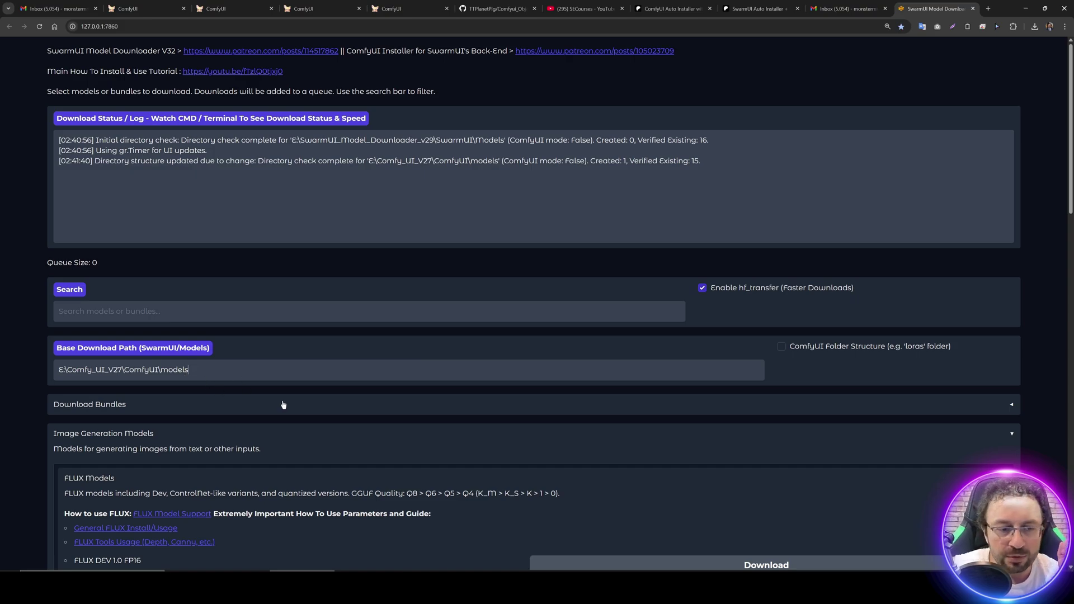
{"action": "scroll", "coordinate": [283, 405], "scroll_direction": "down", "scroll_amount": 1}
{"action": "left_click", "coordinate": [830, 308]}
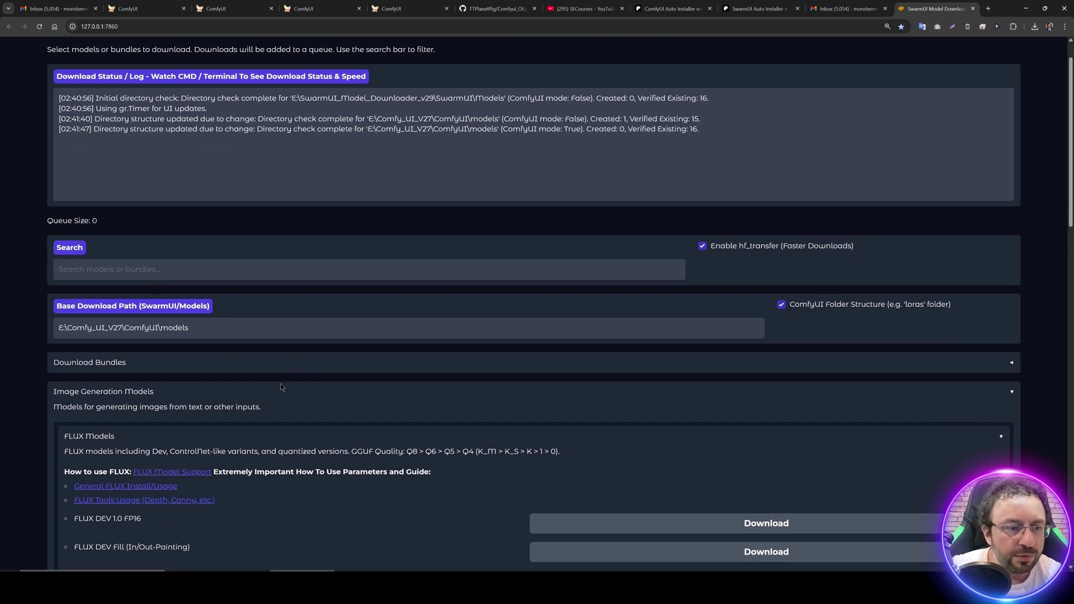
{"action": "scroll", "coordinate": [261, 372], "scroll_direction": "down", "scroll_amount": 3}
{"action": "scroll", "coordinate": [294, 382], "scroll_direction": "down", "scroll_amount": 2}
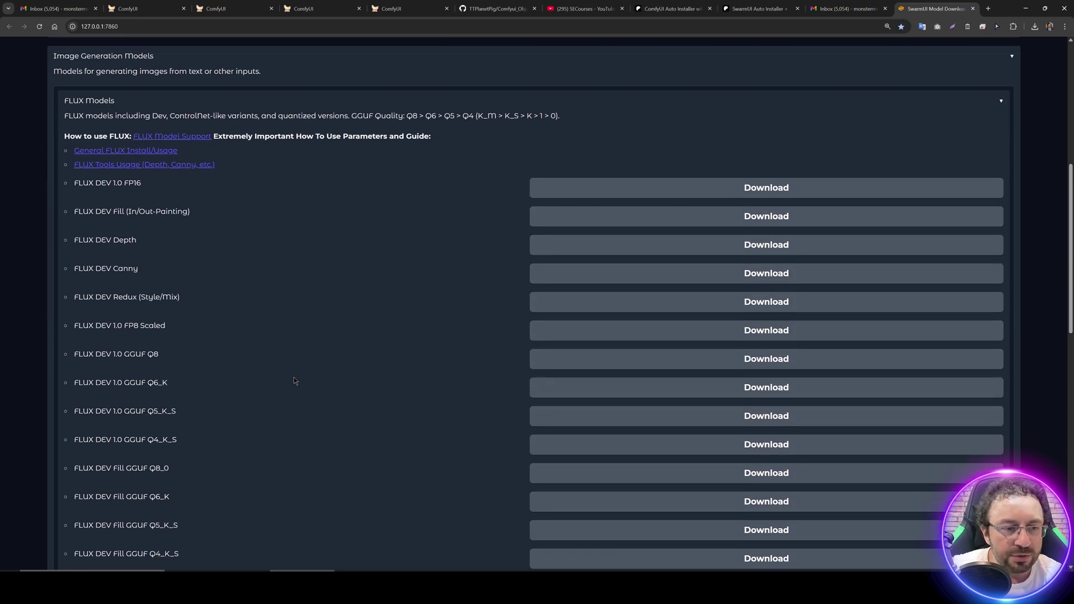
{"action": "left_click_drag", "start_coordinate": [159, 269], "coordinate": [73, 270]}
{"action": "left_click", "coordinate": [212, 275]}
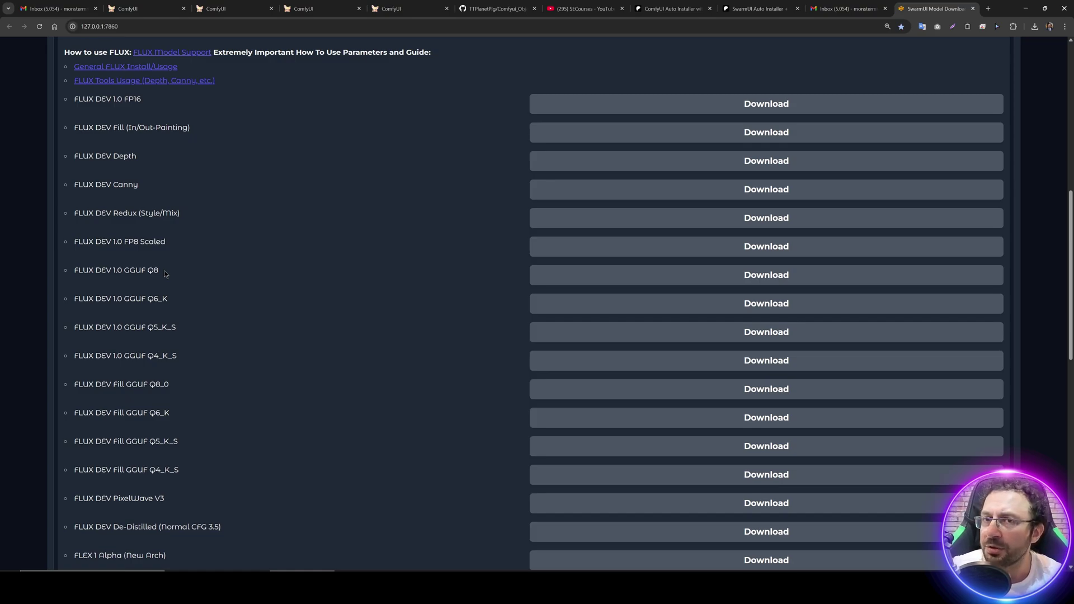
{"action": "scroll", "coordinate": [165, 272], "scroll_direction": "down", "scroll_amount": 1}
{"action": "scroll", "coordinate": [172, 307], "scroll_direction": "down", "scroll_amount": 1}
{"action": "scroll", "coordinate": [202, 355], "scroll_direction": "up", "scroll_amount": 1}
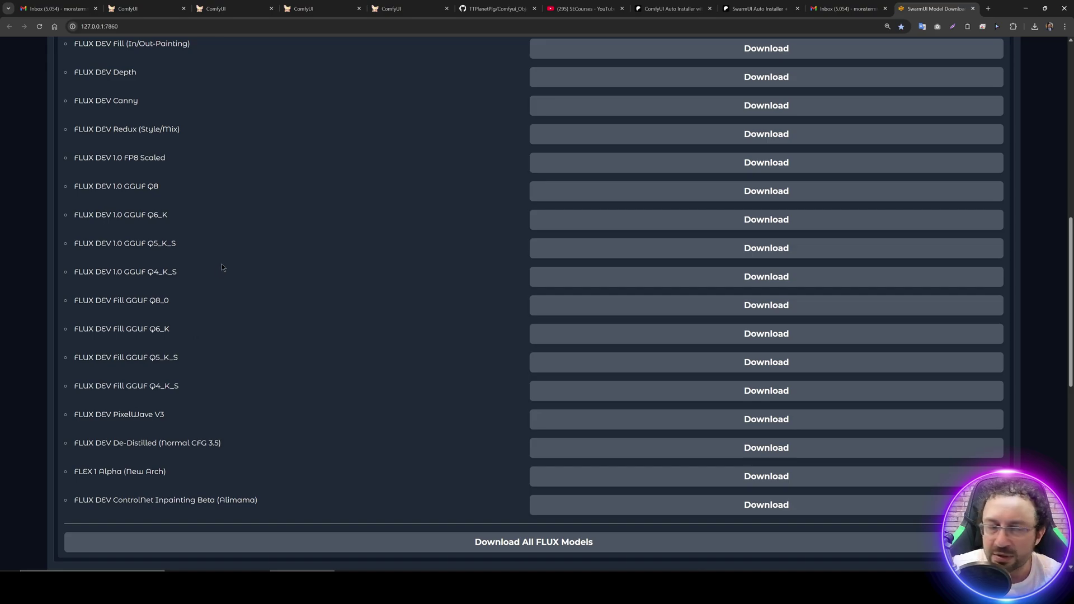
{"action": "mouse_move", "coordinate": [184, 271]}
{"action": "left_mouse_down"}
{"action": "mouse_move", "coordinate": [147, 270]}
{"action": "mouse_move", "coordinate": [148, 244]}
{"action": "mouse_move", "coordinate": [148, 269]}
{"action": "left_mouse_up"}
{"action": "scroll", "coordinate": [202, 293], "scroll_direction": "up", "scroll_amount": 1}
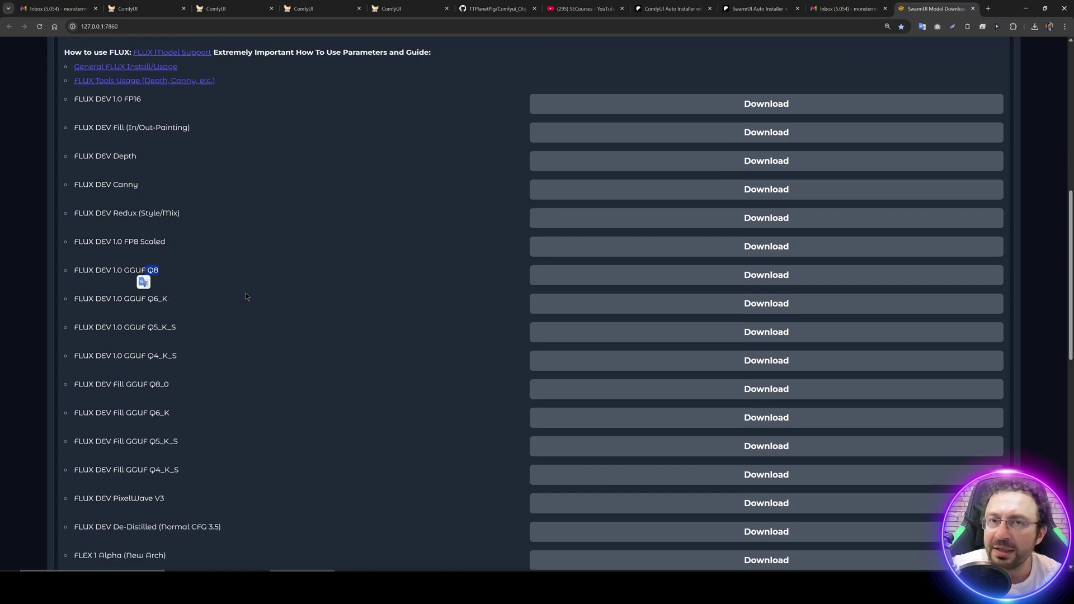
{"action": "scroll", "coordinate": [325, 324], "scroll_direction": "up", "scroll_amount": 2}
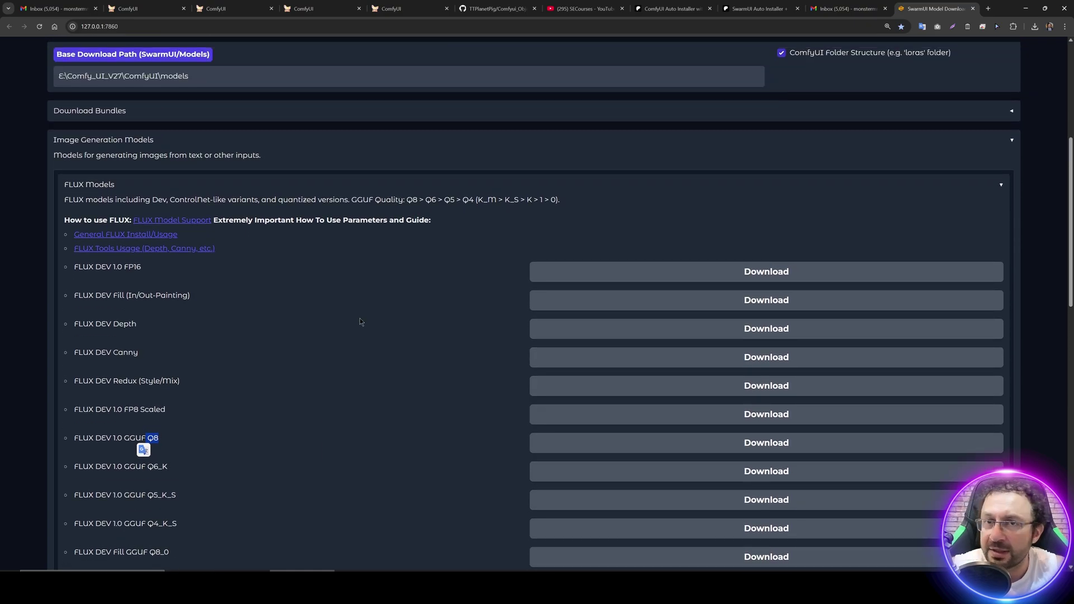
{"action": "scroll", "coordinate": [369, 371], "scroll_direction": "up", "scroll_amount": 2}
{"action": "scroll", "coordinate": [369, 371], "scroll_direction": "up", "scroll_amount": 1}
{"action": "mouse_move", "coordinate": [828, 223]}
{"action": "left_mouse_down"}
{"action": "mouse_move", "coordinate": [256, 252]}
{"action": "mouse_move", "coordinate": [108, 225]}
{"action": "left_mouse_up"}
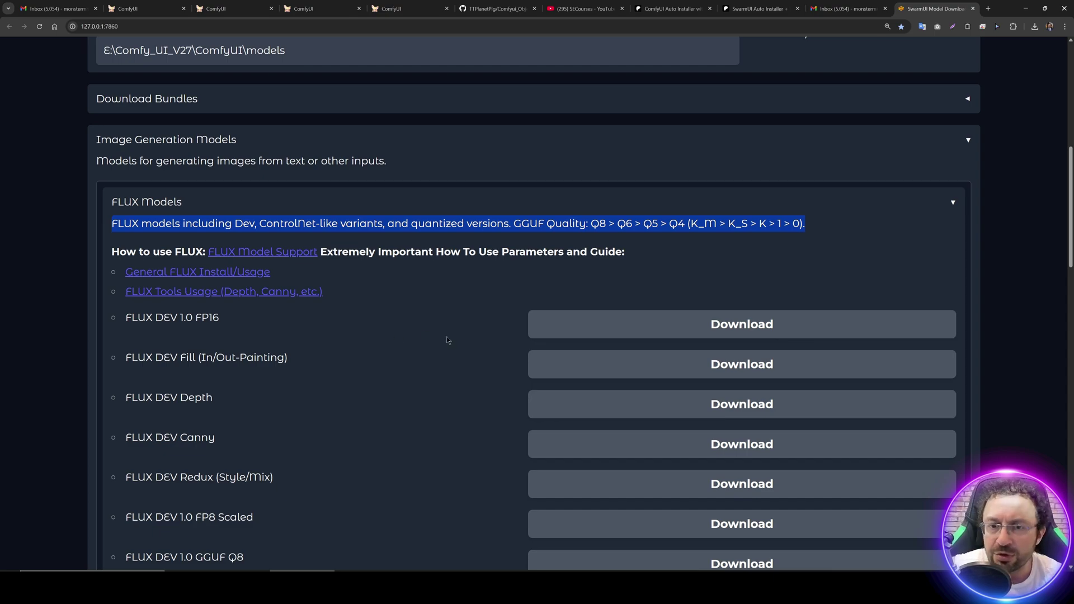
{"action": "left_click_drag", "start_coordinate": [592, 223], "coordinate": [691, 223]}
{"action": "left_click", "coordinate": [706, 223]}
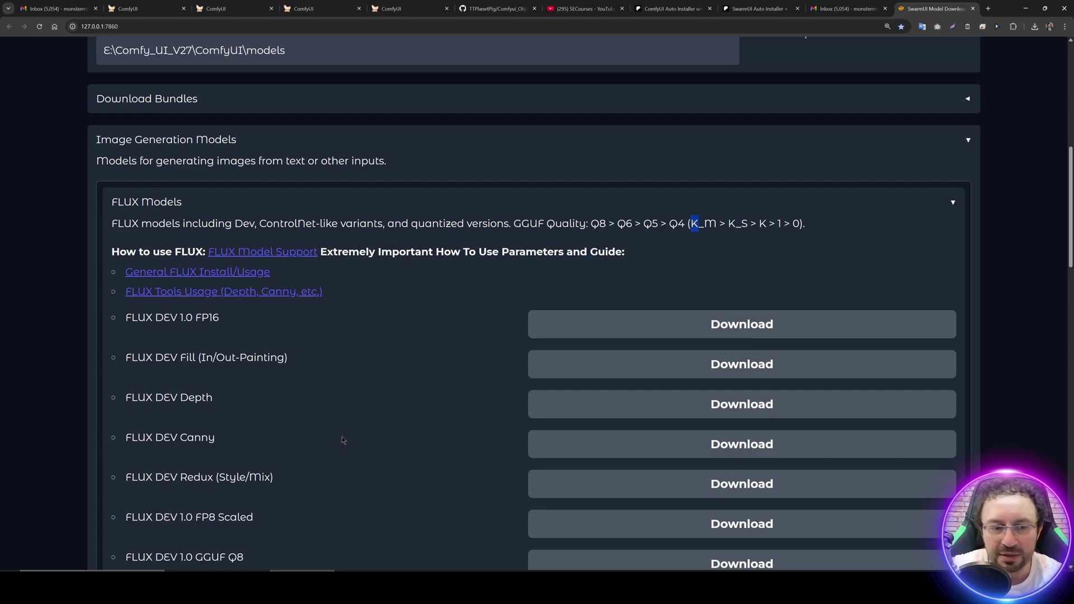
{"action": "scroll", "coordinate": [385, 288], "scroll_direction": "down", "scroll_amount": 3}
{"action": "left_click_drag", "start_coordinate": [259, 305], "coordinate": [180, 304]}
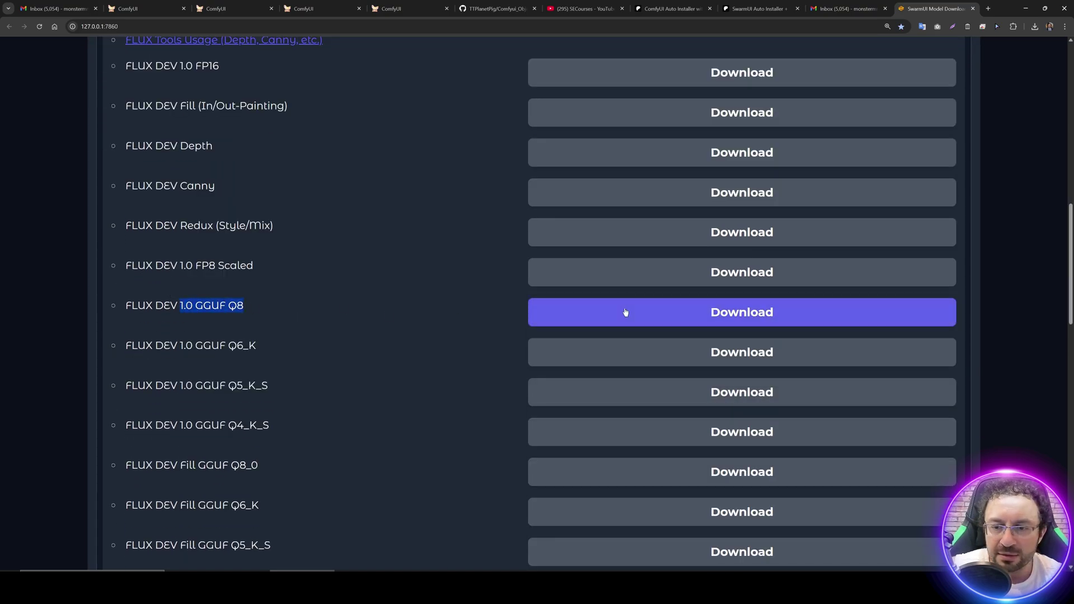
{"action": "scroll", "coordinate": [387, 379], "scroll_direction": "down", "scroll_amount": 2}
{"action": "scroll", "coordinate": [418, 378], "scroll_direction": "up", "scroll_amount": 4}
{"action": "scroll", "coordinate": [417, 374], "scroll_direction": "up", "scroll_amount": 4}
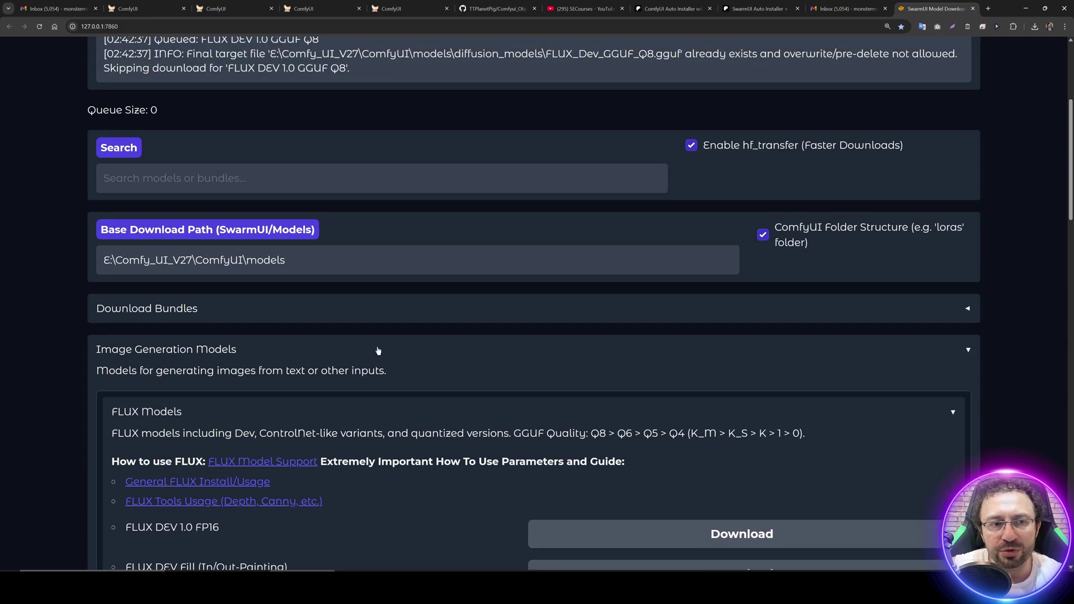
{"action": "scroll", "coordinate": [385, 178], "scroll_direction": "up", "scroll_amount": 2}
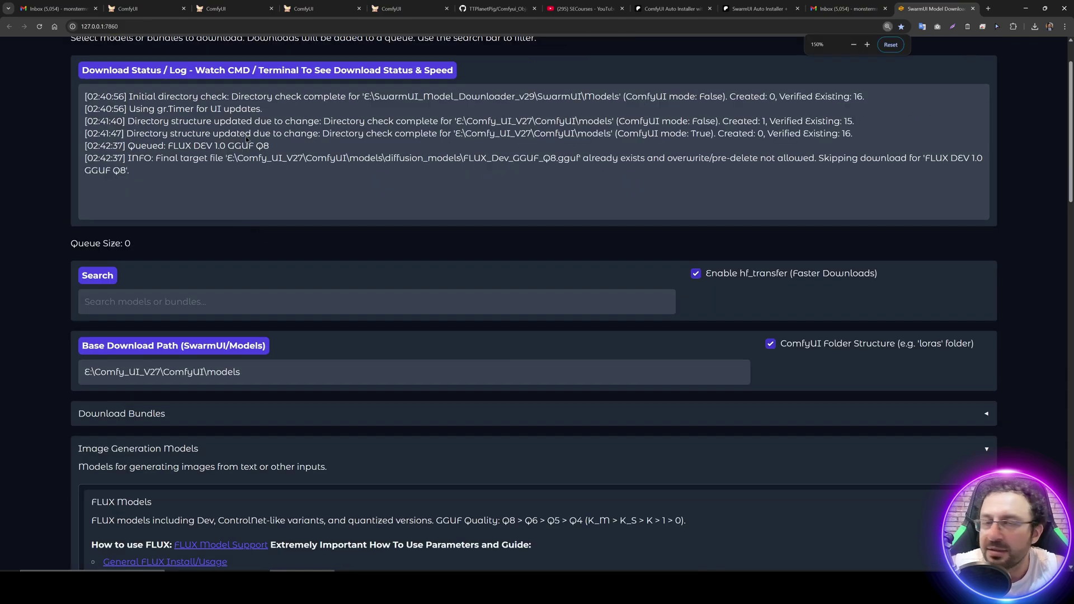
{"action": "scroll", "coordinate": [384, 314], "scroll_direction": "down", "scroll_amount": 2}
{"action": "scroll", "coordinate": [407, 318], "scroll_direction": "down", "scroll_amount": 3}
{"action": "scroll", "coordinate": [399, 336], "scroll_direction": "down", "scroll_amount": 10}
{"action": "scroll", "coordinate": [393, 362], "scroll_direction": "down", "scroll_amount": 2}
Run the Clothing Migration Workflow Bundle download, watching the console until Queue Size reaches 0.
{"action": "left_click", "coordinate": [144, 527]}
{"action": "scroll", "coordinate": [168, 503], "scroll_direction": "down", "scroll_amount": 2}
{"action": "scroll", "coordinate": [252, 487], "scroll_direction": "down", "scroll_amount": 2}
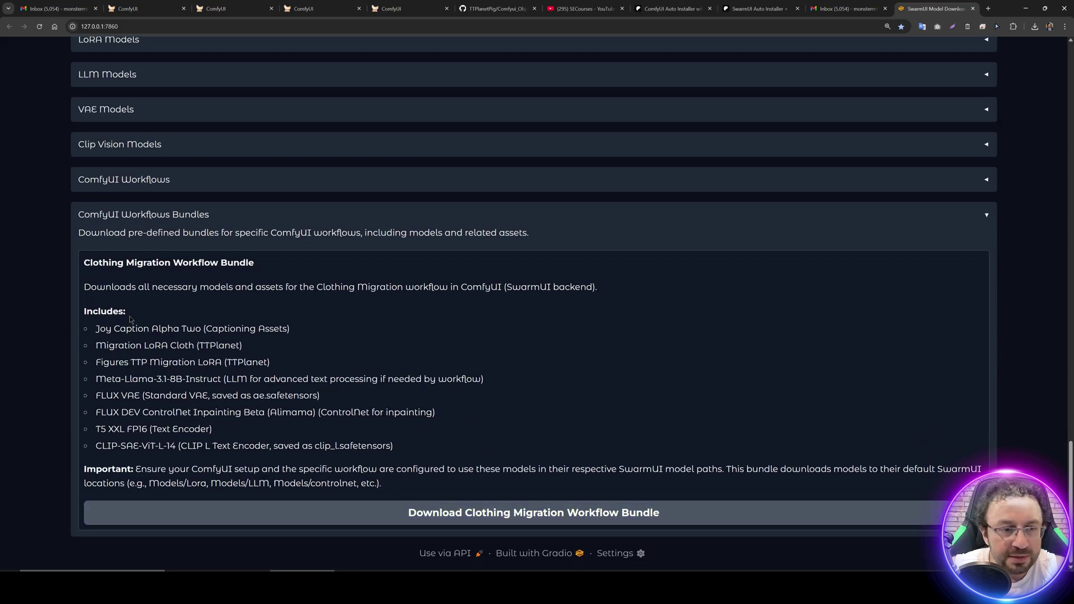
{"action": "left_click_drag", "start_coordinate": [74, 265], "coordinate": [255, 263]}
{"action": "left_click", "coordinate": [223, 8]}
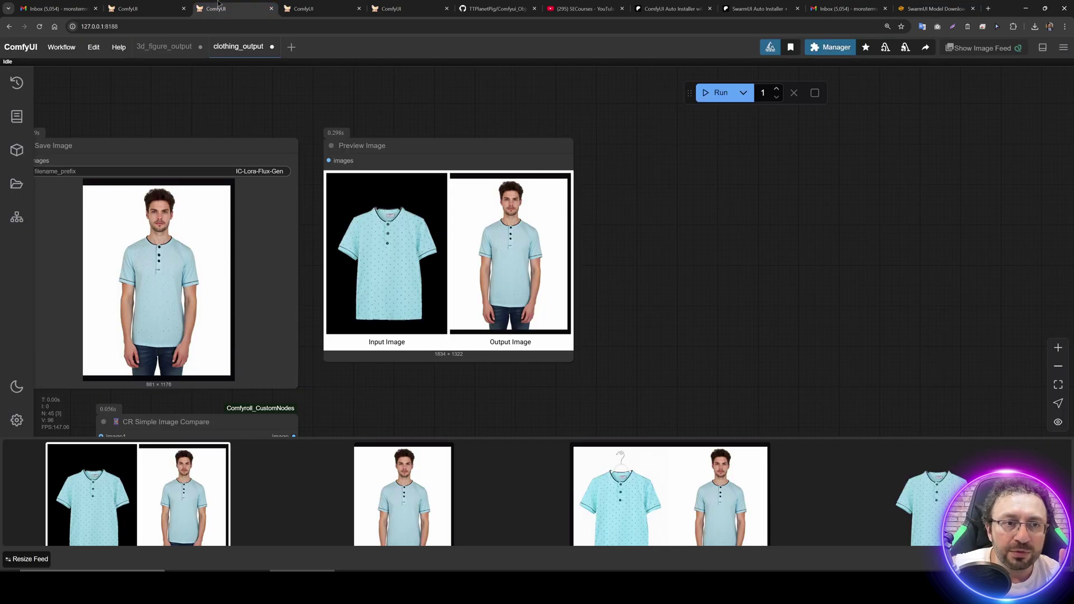
{"action": "scroll", "coordinate": [385, 83], "scroll_direction": "down", "scroll_amount": 2}
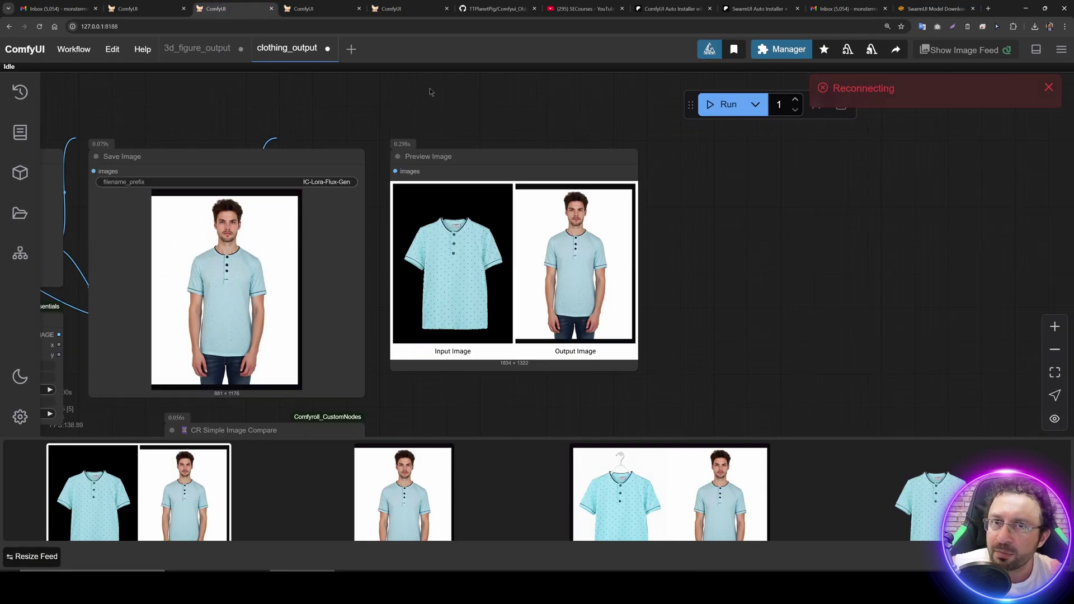
{"action": "key", "text": "alt+Tab"}
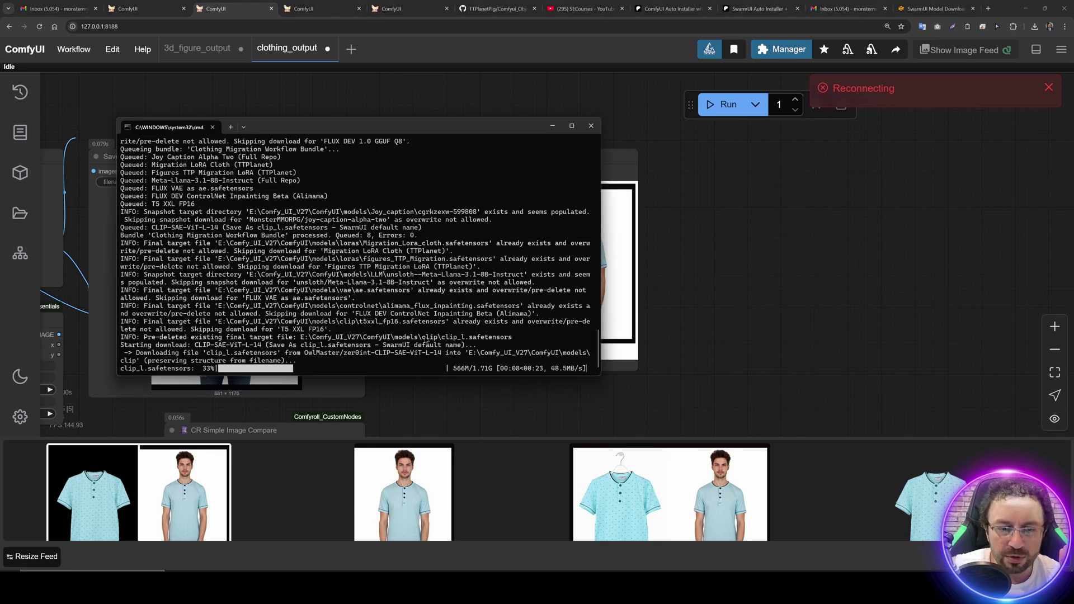
{"action": "key", "text": "super+Up"}
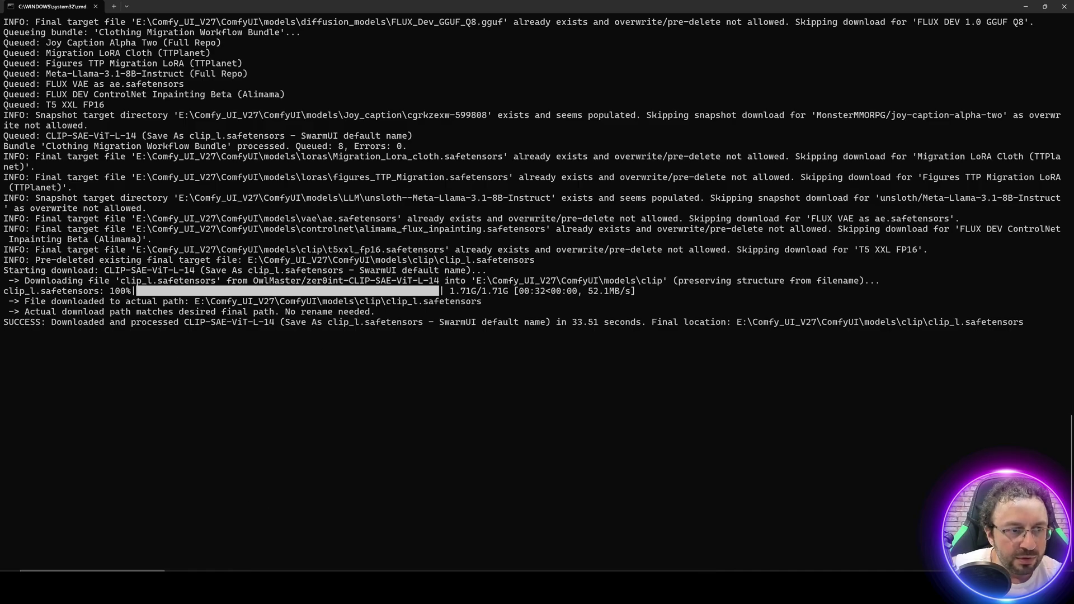
{"action": "key", "text": "alt+Tab"}
{"action": "scroll", "coordinate": [491, 433], "scroll_direction": "up", "scroll_amount": 10}
{"action": "scroll", "coordinate": [477, 433], "scroll_direction": "up", "scroll_amount": 5}
{"action": "scroll", "coordinate": [465, 422], "scroll_direction": "up", "scroll_amount": 5}
{"action": "scroll", "coordinate": [458, 418], "scroll_direction": "up", "scroll_amount": 3}
{"action": "scroll", "coordinate": [143, 391], "scroll_direction": "down", "scroll_amount": 1}
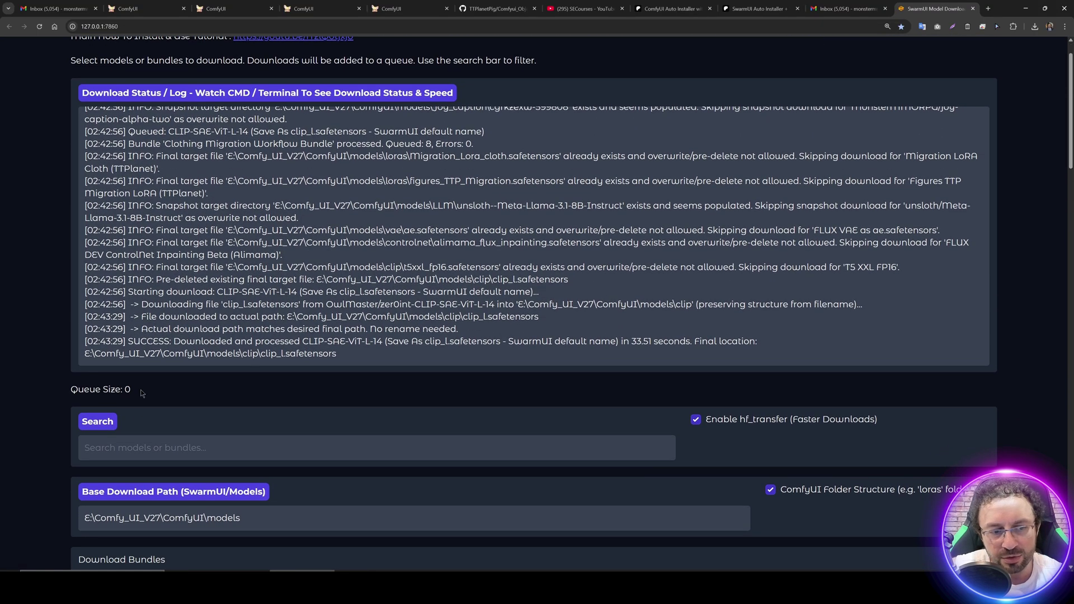
{"action": "left_click_drag", "start_coordinate": [142, 392], "coordinate": [70, 390]}
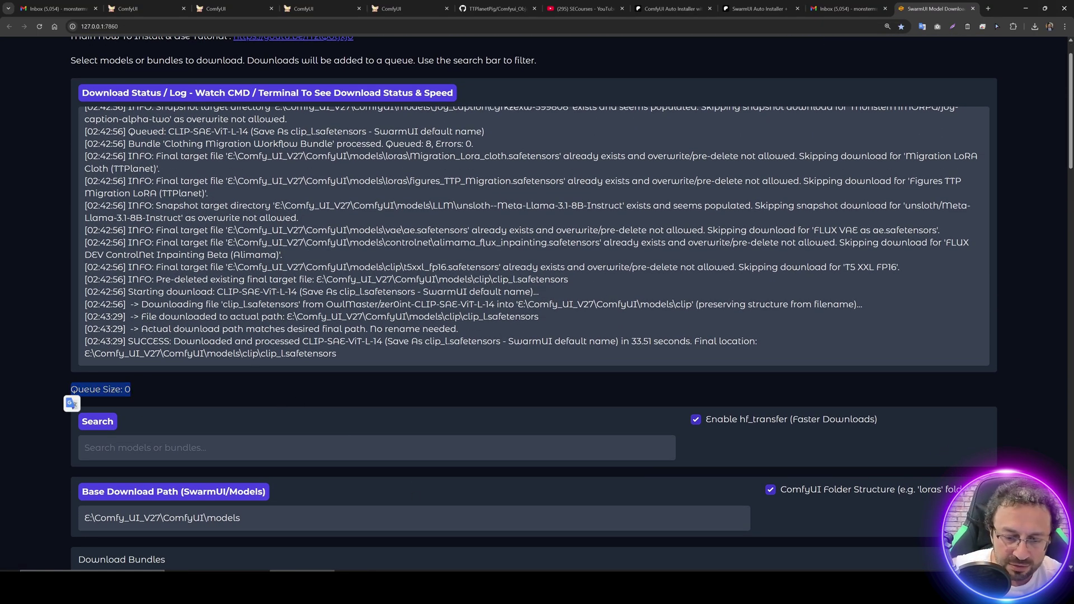
Go up to Comfy_UI_V27 and launch Windows_Run_GPU.bat, dismissing the first security warning.
{"action": "key", "text": "alt+Tab"}
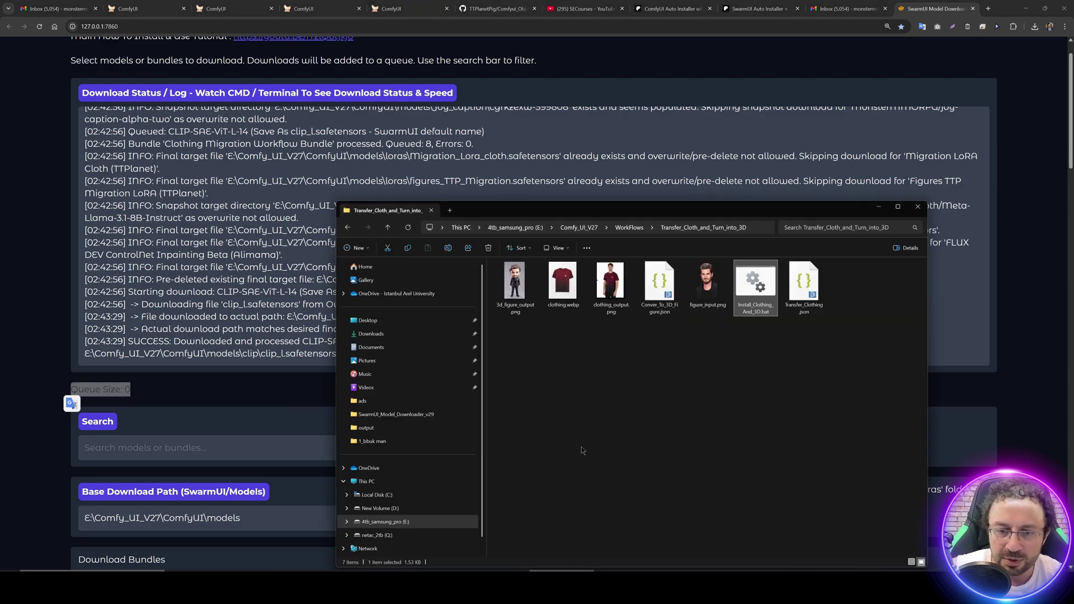
{"action": "left_click", "coordinate": [580, 228]}
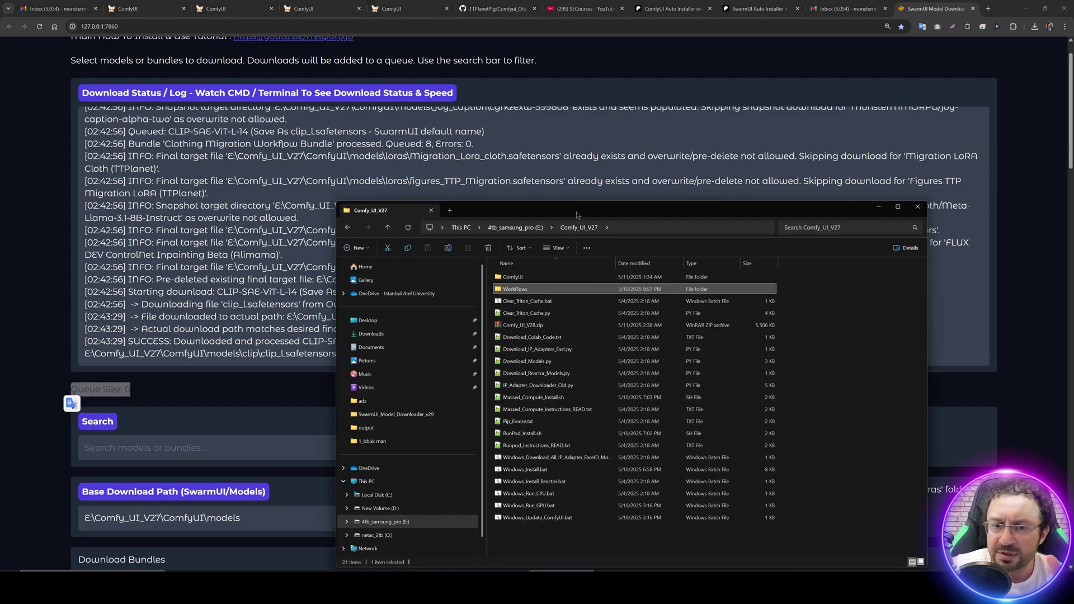
{"action": "left_click_drag", "start_coordinate": [550, 211], "coordinate": [425, 143]}
{"action": "double_click", "coordinate": [403, 435]}
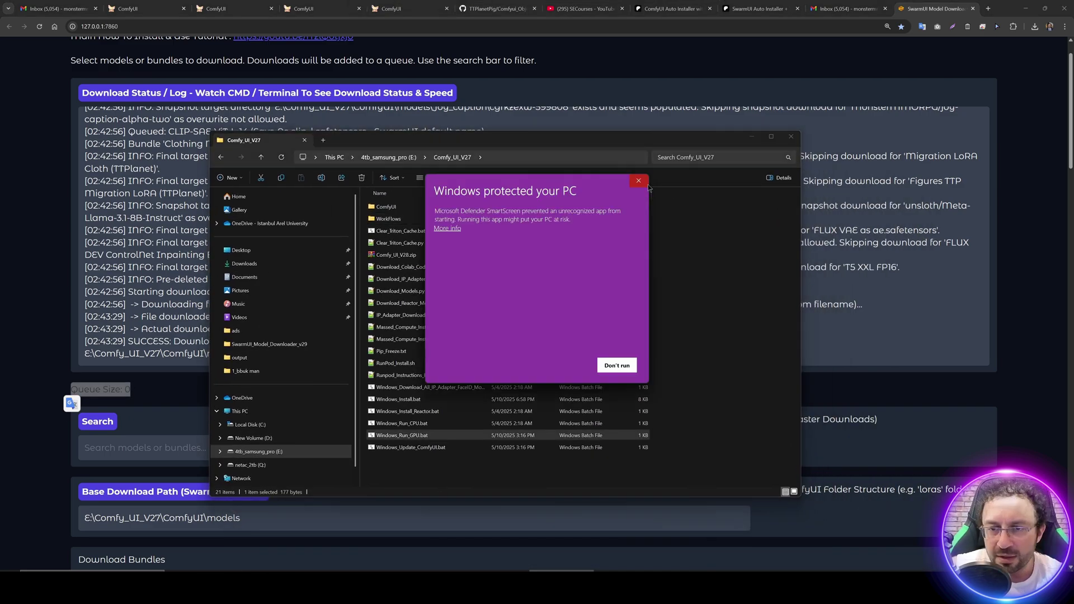
{"action": "left_click", "coordinate": [617, 364]}
Run Windows_Run_GPU.bat again via More info > Run anyway, then right-click it for editing.
{"action": "double_click", "coordinate": [409, 436]}
{"action": "left_click", "coordinate": [448, 228]}
{"action": "left_click", "coordinate": [566, 365]}
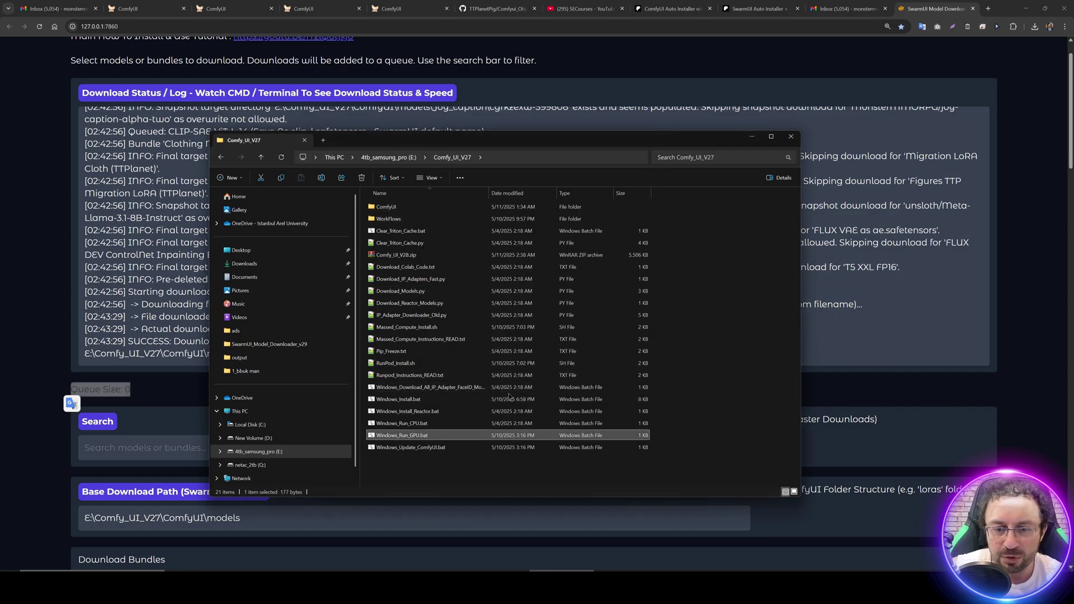
{"action": "right_click", "coordinate": [408, 437]}
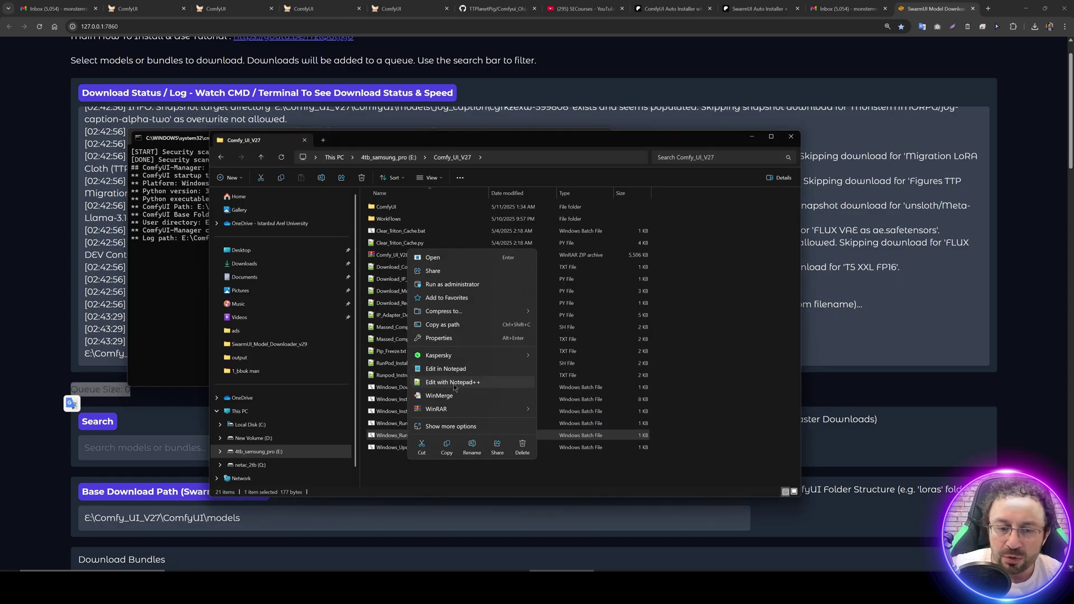
Open Windows_Run_GPU.bat in Notepad++ and highlight its --use-sage-attention flag and python launch line.
{"action": "left_click", "coordinate": [456, 382]}
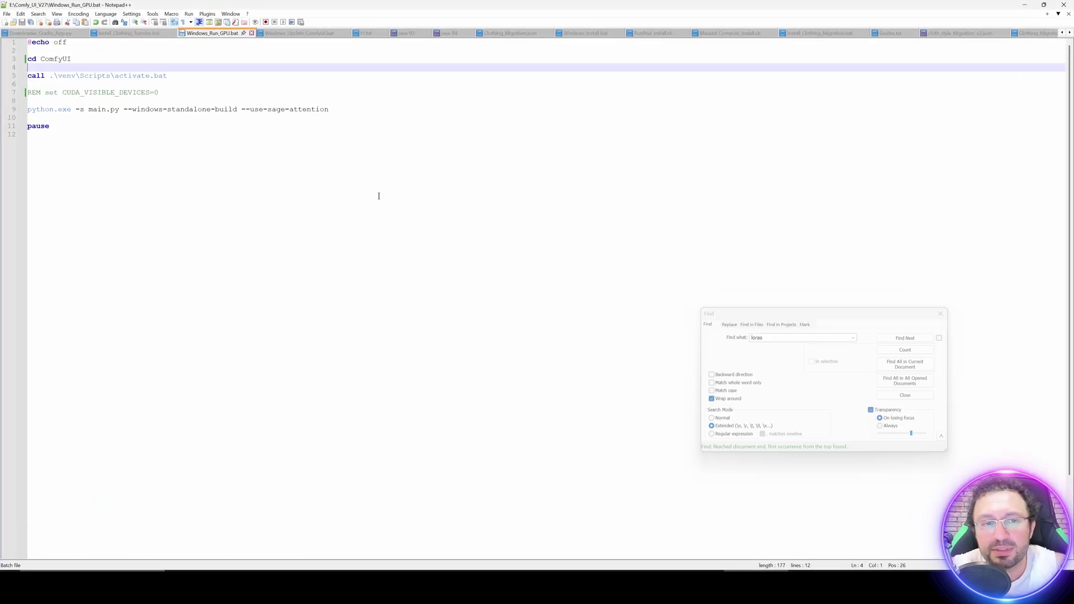
{"action": "scroll", "coordinate": [339, 195], "scroll_direction": "up", "scroll_amount": 3}
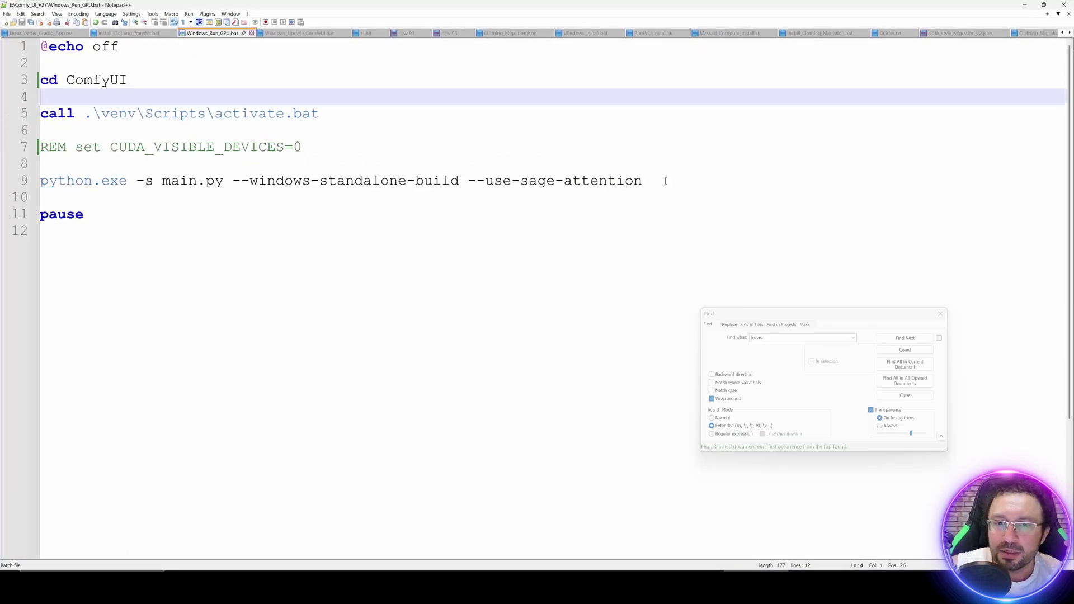
{"action": "left_click_drag", "start_coordinate": [663, 180], "coordinate": [468, 180]}
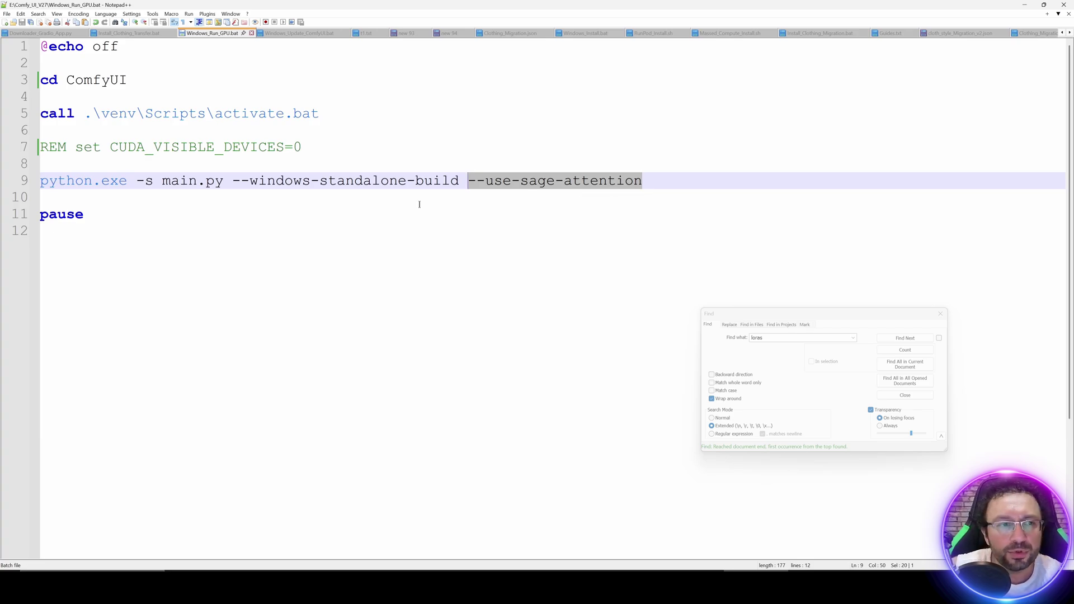
{"action": "left_click", "coordinate": [676, 177]}
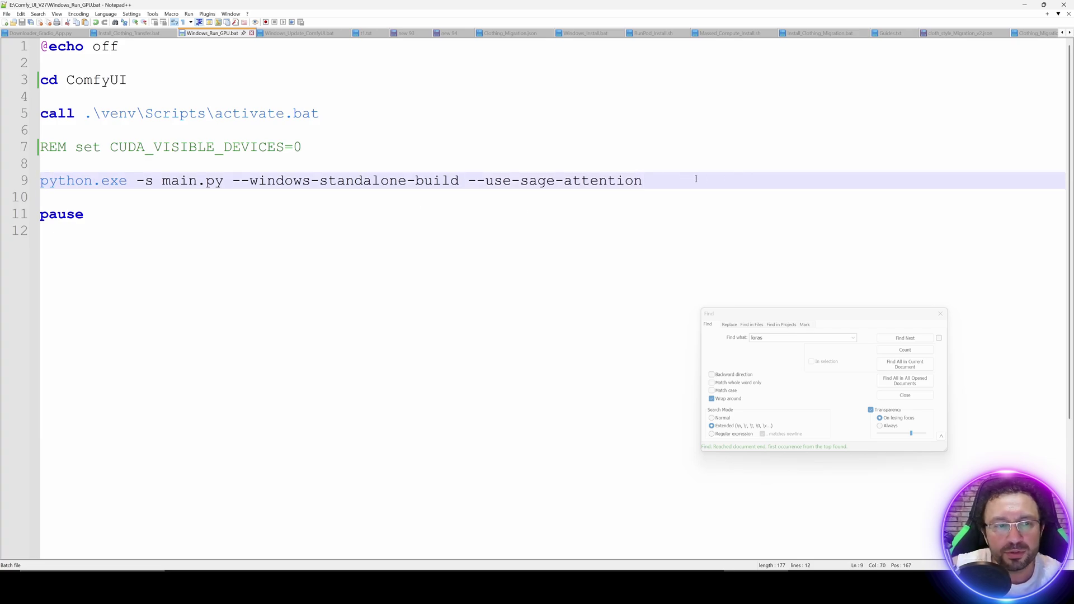
{"action": "mouse_move", "coordinate": [696, 179]}
{"action": "left_mouse_down"}
{"action": "mouse_move", "coordinate": [256, 172]}
{"action": "mouse_move", "coordinate": [67, 181]}
{"action": "left_mouse_up"}
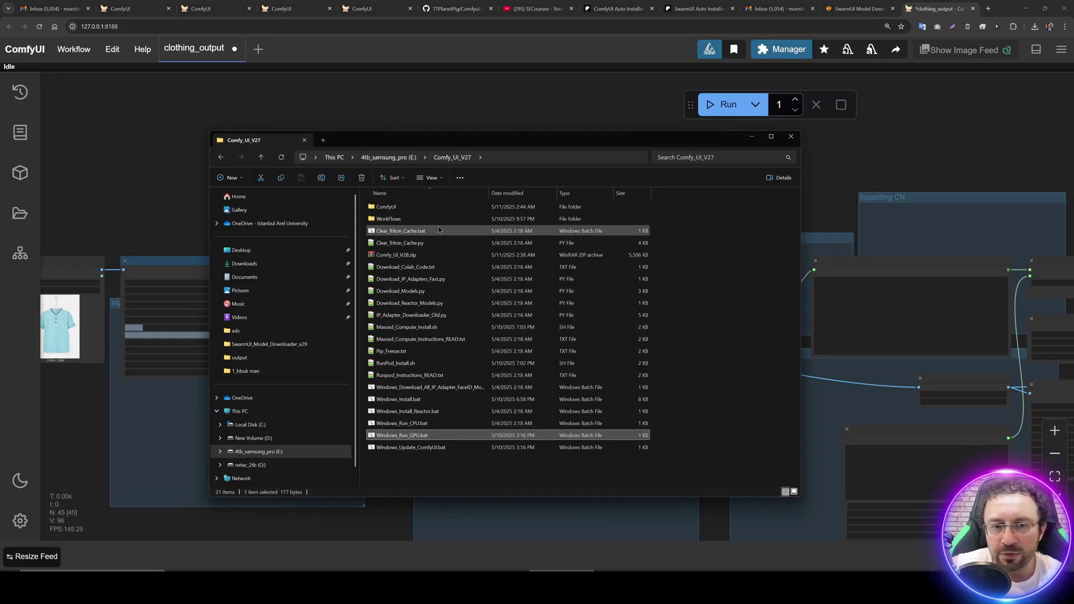
Open the WorkFlows folder and its Transfer_Cloth_and_Turn_into_3D subfolder in File Explorer.
{"action": "left_click", "coordinate": [388, 219]}
{"action": "double_click", "coordinate": [394, 221]}
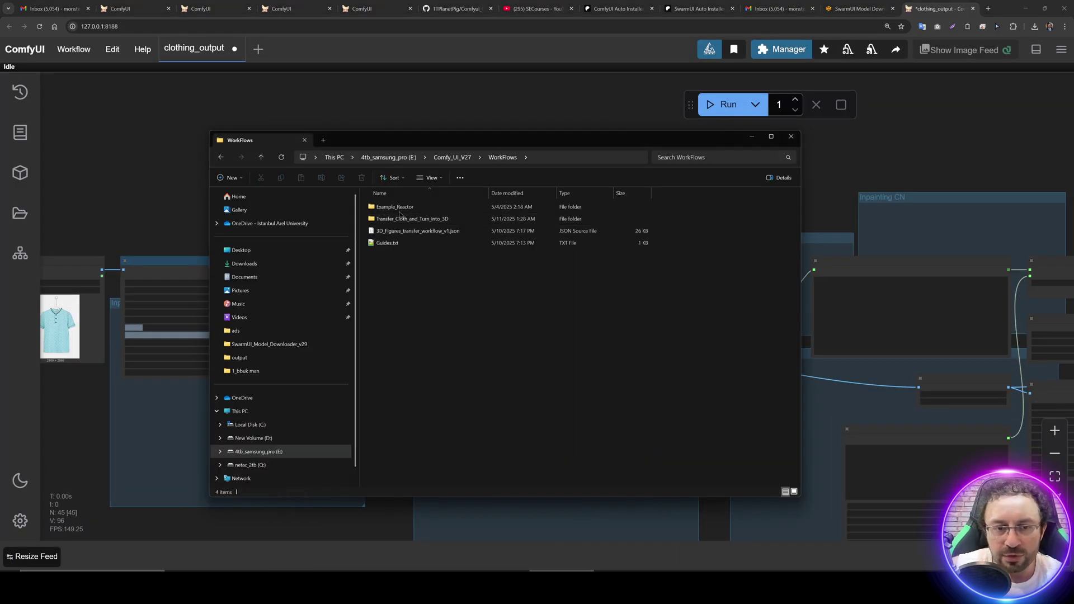
{"action": "double_click", "coordinate": [411, 220]}
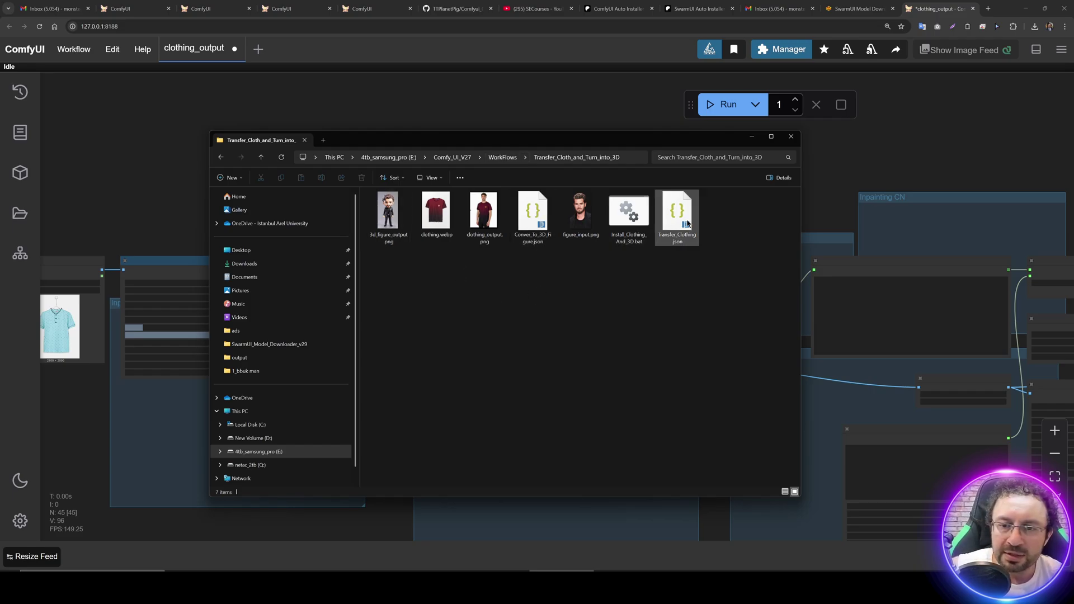
Load Transfer_Clothing.json onto the canvas and pick a shirt image from Downloads for Load Image.
{"action": "mouse_move", "coordinate": [676, 214]}
{"action": "left_mouse_down"}
{"action": "mouse_move", "coordinate": [860, 153]}
{"action": "mouse_move", "coordinate": [838, 149]}
{"action": "left_mouse_up"}
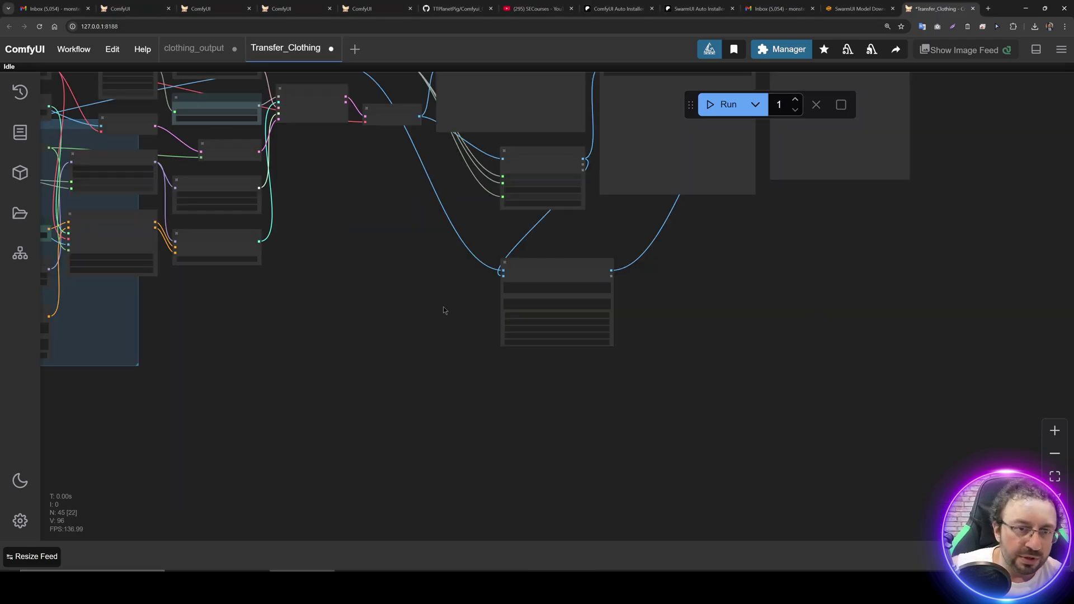
{"action": "scroll", "coordinate": [493, 412], "scroll_direction": "down", "scroll_amount": 3}
{"action": "scroll", "coordinate": [494, 412], "scroll_direction": "down", "scroll_amount": 2}
{"action": "scroll", "coordinate": [583, 306], "scroll_direction": "up", "scroll_amount": 5}
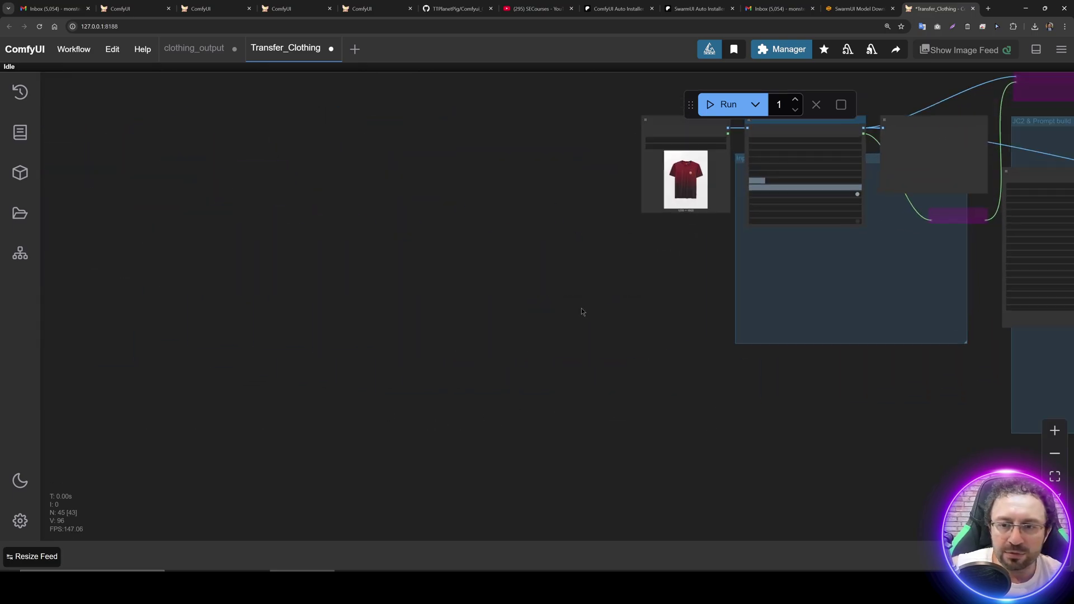
{"action": "left_click_drag", "start_coordinate": [583, 307], "coordinate": [345, 413]}
{"action": "scroll", "coordinate": [308, 401], "scroll_direction": "up", "scroll_amount": 3}
{"action": "scroll", "coordinate": [307, 401], "scroll_direction": "up", "scroll_amount": 2}
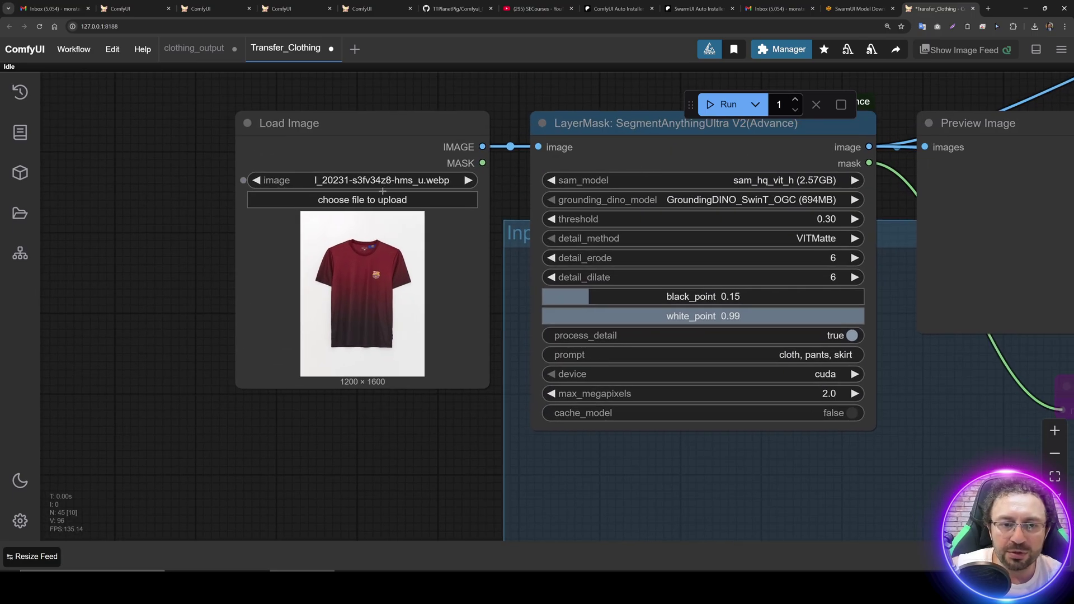
{"action": "left_click", "coordinate": [355, 199]}
{"action": "left_click", "coordinate": [38, 123]}
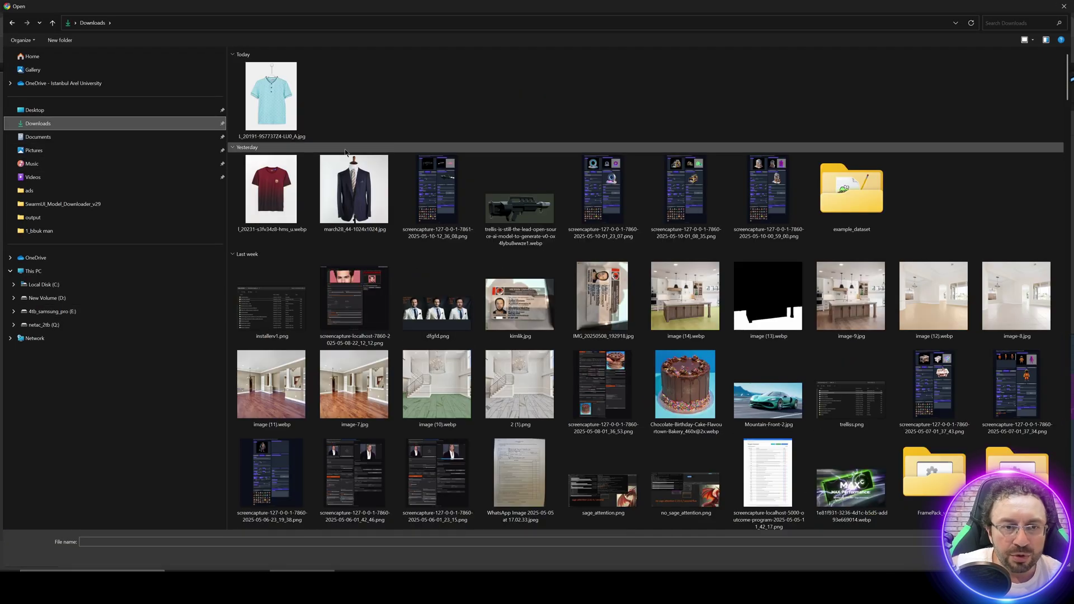
{"action": "left_click", "coordinate": [355, 188]}
{"action": "left_click", "coordinate": [249, 95]}
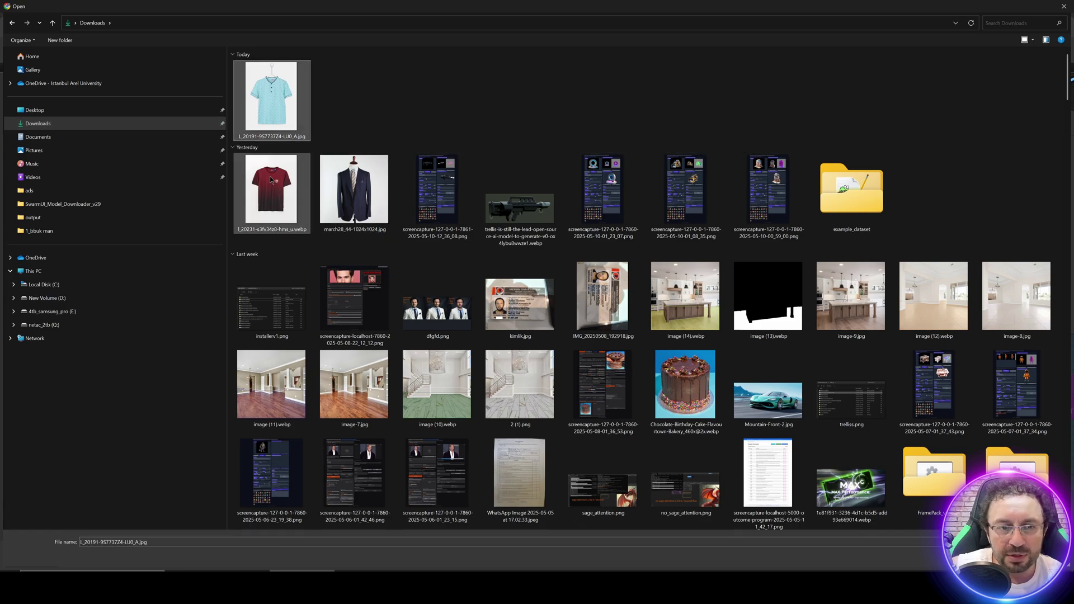
{"action": "double_click", "coordinate": [271, 180]}
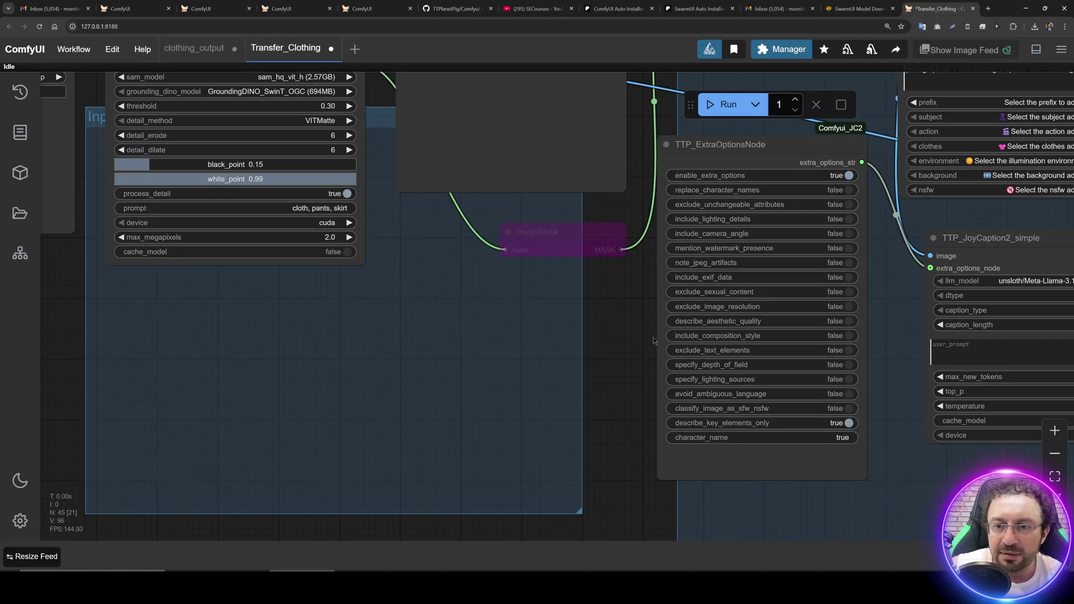
{"action": "scroll", "coordinate": [648, 336], "scroll_direction": "down", "scroll_amount": 3}
{"action": "scroll", "coordinate": [664, 407], "scroll_direction": "up", "scroll_amount": 3}
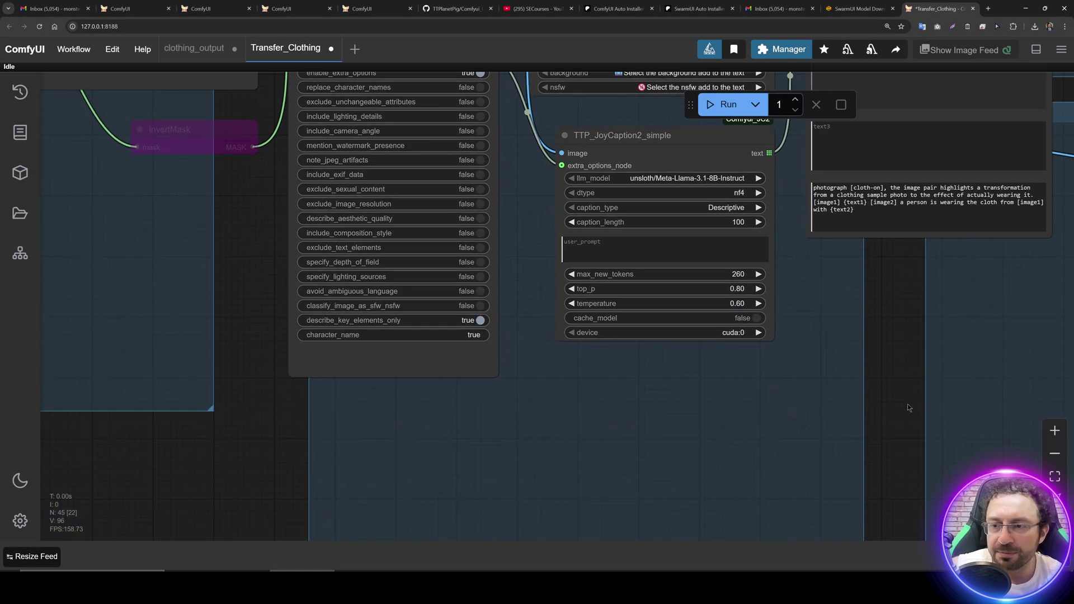
{"action": "scroll", "coordinate": [907, 408], "scroll_direction": "down", "scroll_amount": 3}
{"action": "scroll", "coordinate": [589, 464], "scroll_direction": "up", "scroll_amount": 3}
{"action": "scroll", "coordinate": [522, 93], "scroll_direction": "down", "scroll_amount": 3}
{"action": "scroll", "coordinate": [540, 234], "scroll_direction": "up", "scroll_amount": 3}
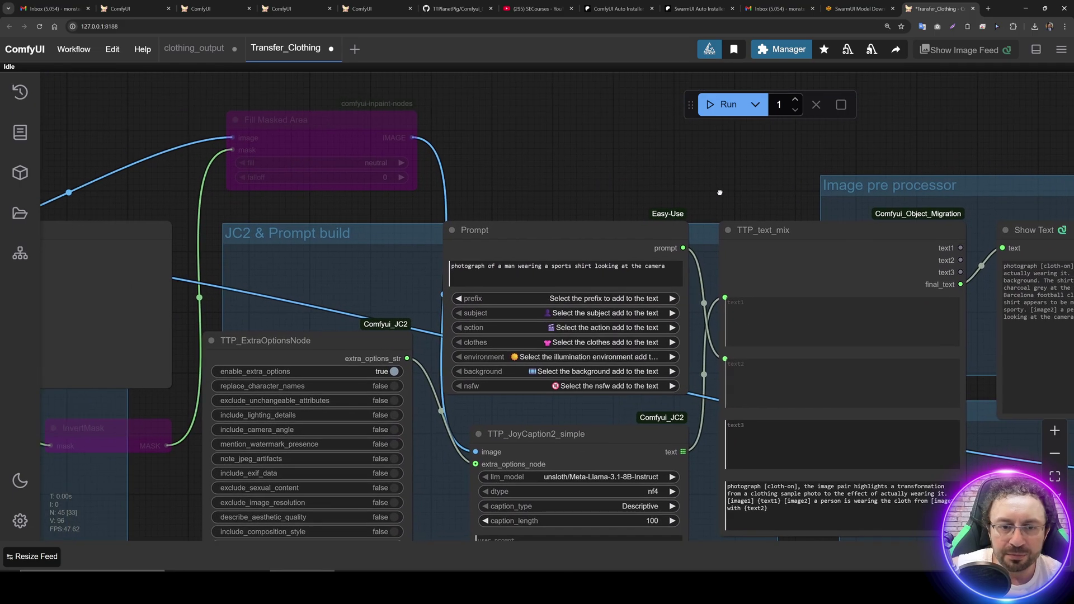
{"action": "left_click", "coordinate": [522, 271]}
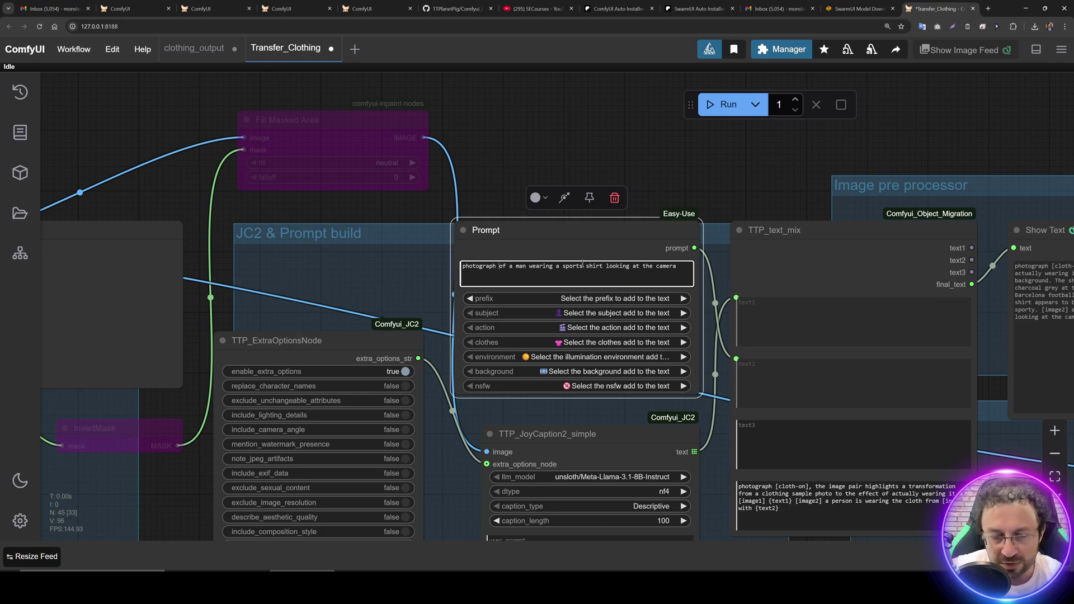
{"action": "left_click_drag", "start_coordinate": [638, 119], "coordinate": [459, 180]}
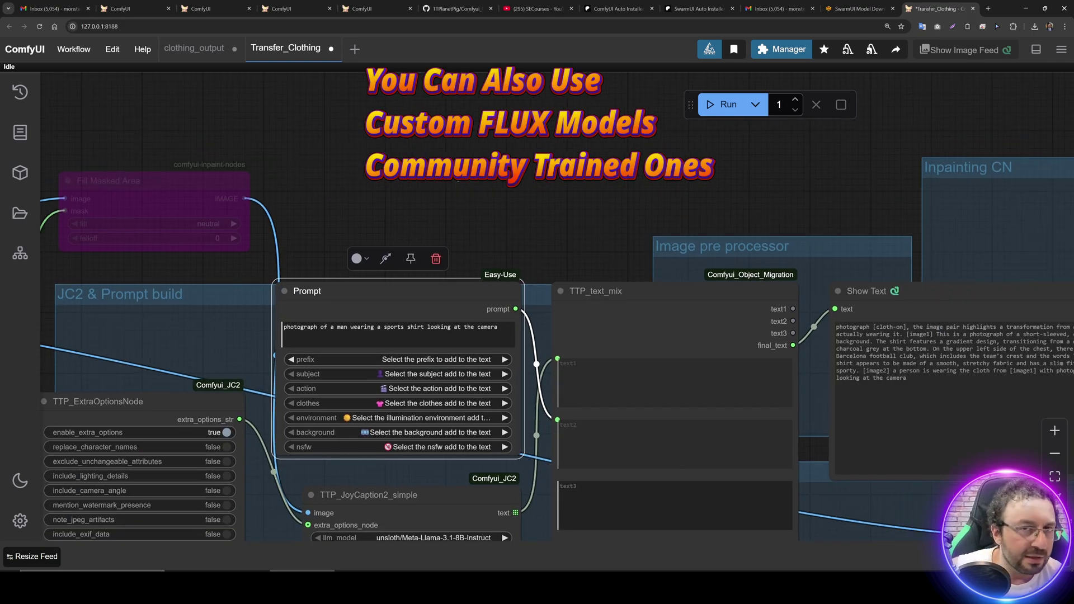
{"action": "scroll", "coordinate": [465, 192], "scroll_direction": "down", "scroll_amount": 3}
{"action": "scroll", "coordinate": [420, 294], "scroll_direction": "up", "scroll_amount": 3}
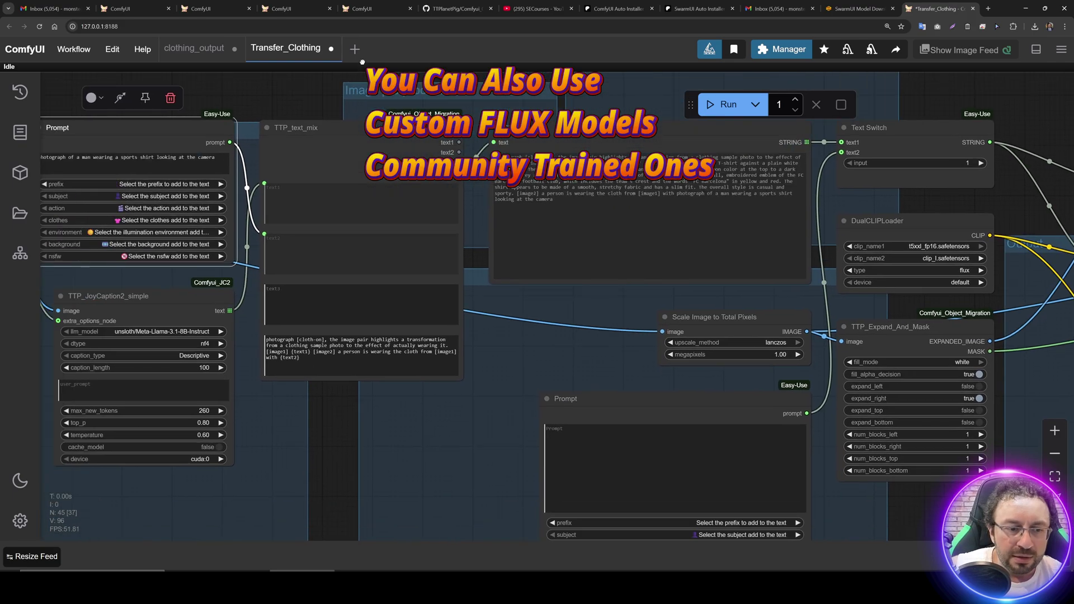
{"action": "left_click_drag", "start_coordinate": [315, 439], "coordinate": [399, 397]}
{"action": "scroll", "coordinate": [399, 397], "scroll_direction": "up", "scroll_amount": 1}
{"action": "scroll", "coordinate": [455, 288], "scroll_direction": "up", "scroll_amount": 2}
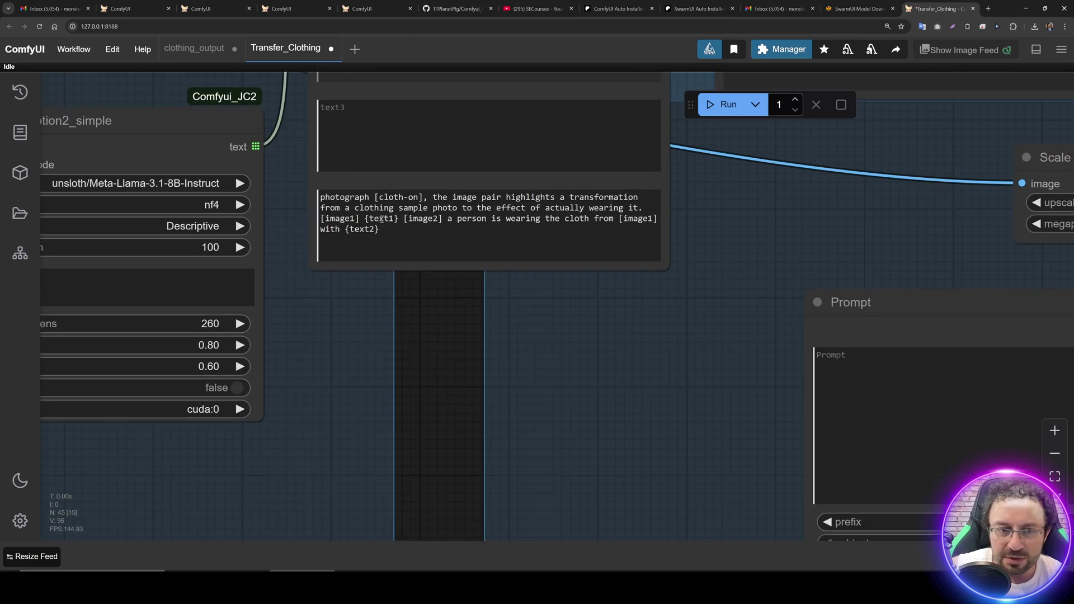
{"action": "left_click", "coordinate": [384, 235]}
{"action": "key", "text": "ctrl+a"}
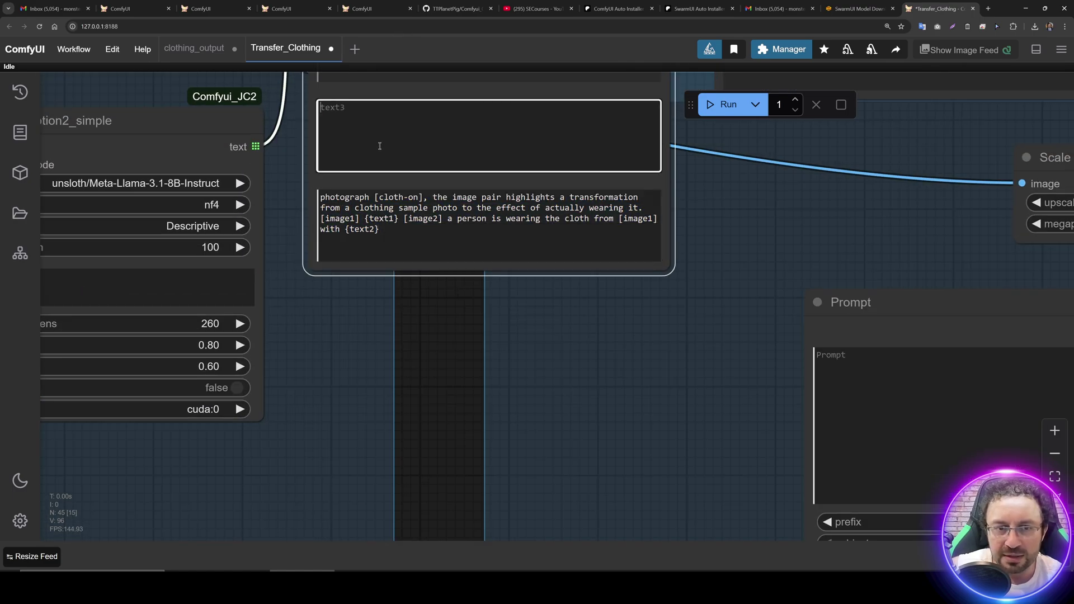
{"action": "scroll", "coordinate": [388, 250], "scroll_direction": "up", "scroll_amount": 2}
{"action": "scroll", "coordinate": [387, 250], "scroll_direction": "down", "scroll_amount": 2}
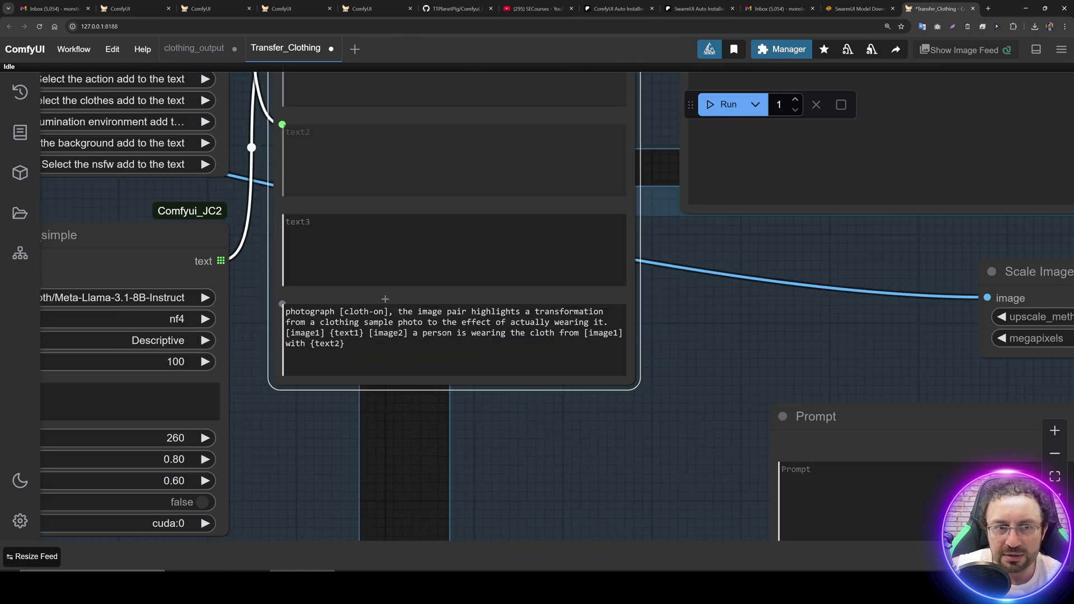
{"action": "scroll", "coordinate": [372, 161], "scroll_direction": "down", "scroll_amount": 4}
{"action": "scroll", "coordinate": [348, 187], "scroll_direction": "down", "scroll_amount": 4}
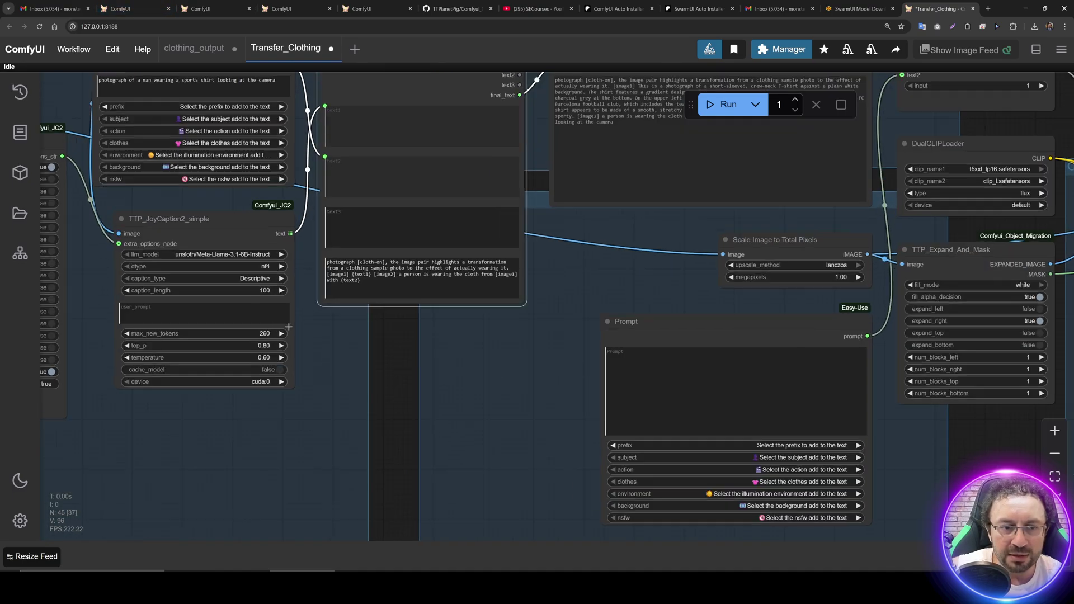
{"action": "scroll", "coordinate": [166, 202], "scroll_direction": "up", "scroll_amount": 4}
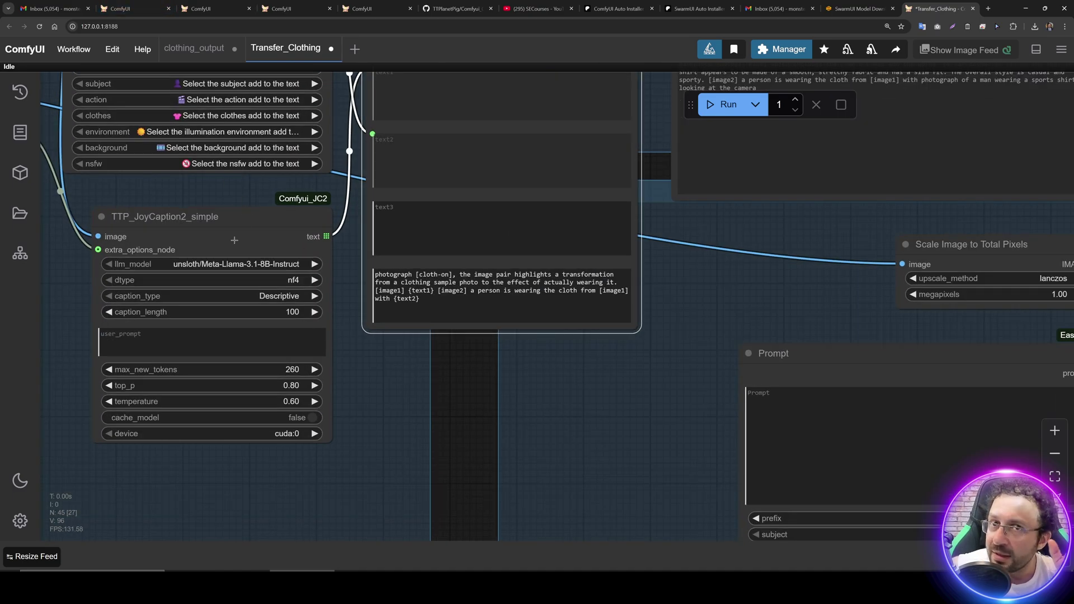
{"action": "scroll", "coordinate": [453, 379], "scroll_direction": "down", "scroll_amount": 3}
{"action": "scroll", "coordinate": [466, 434], "scroll_direction": "up", "scroll_amount": 3}
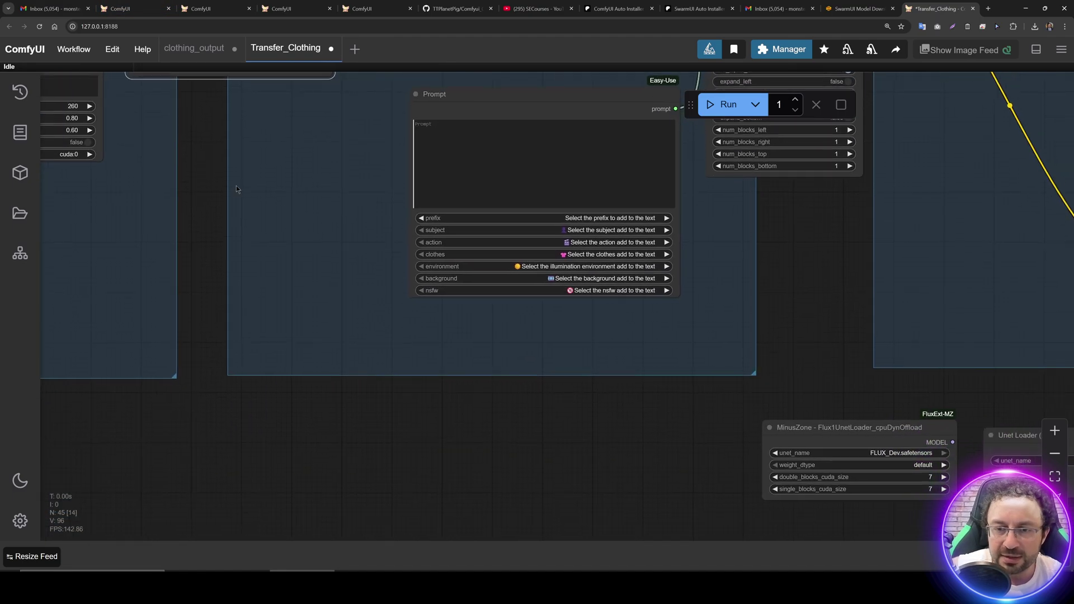
{"action": "left_click", "coordinate": [387, 188]}
{"action": "left_click_drag", "start_coordinate": [542, 468], "coordinate": [286, 270]}
{"action": "scroll", "coordinate": [542, 404], "scroll_direction": "up", "scroll_amount": 2}
{"action": "scroll", "coordinate": [547, 388], "scroll_direction": "up", "scroll_amount": 1}
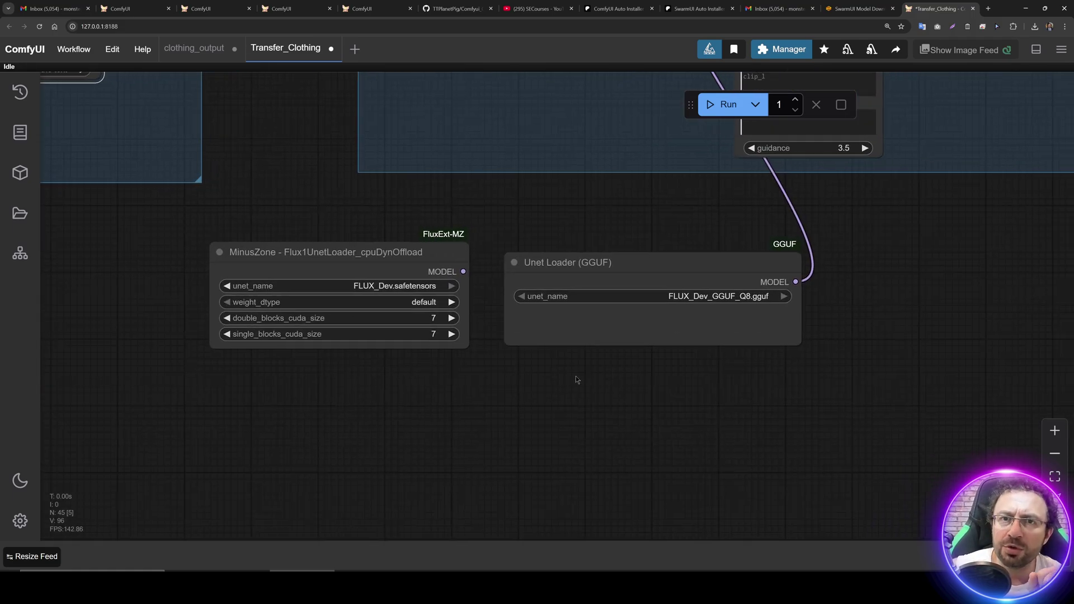
{"action": "left_click_drag", "start_coordinate": [575, 380], "coordinate": [490, 412]}
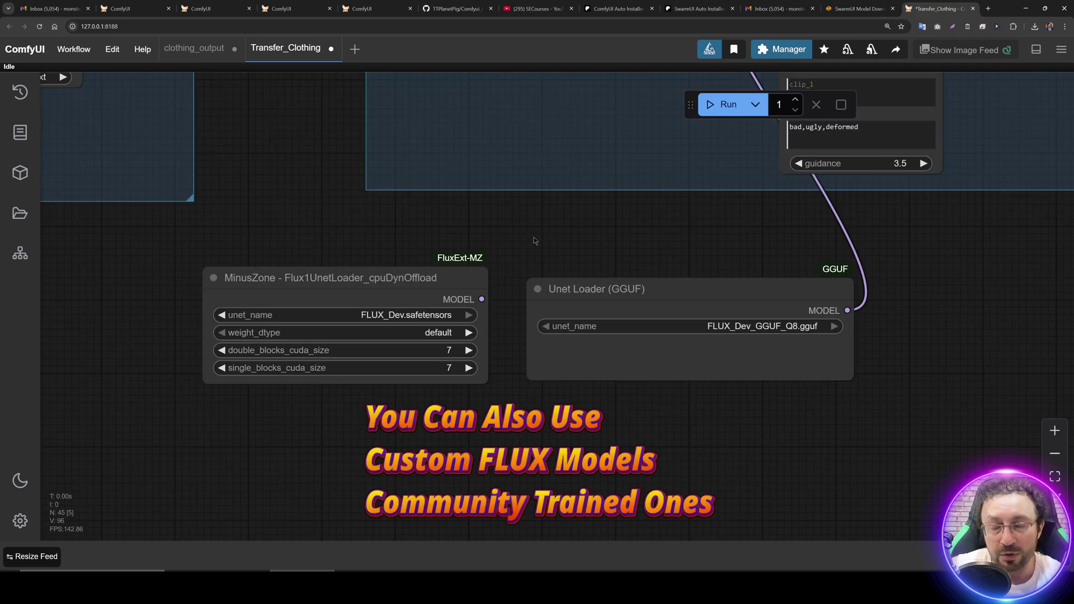
{"action": "left_click", "coordinate": [403, 315]}
{"action": "left_click", "coordinate": [450, 336]}
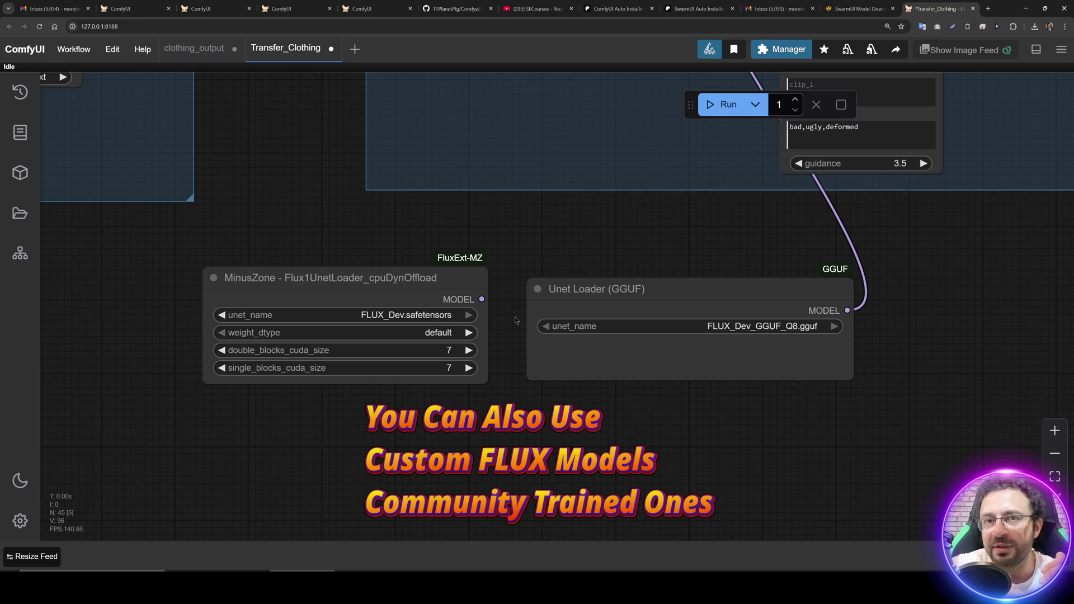
{"action": "scroll", "coordinate": [514, 316], "scroll_direction": "down", "scroll_amount": 4}
{"action": "left_click_drag", "start_coordinate": [524, 337], "coordinate": [446, 357]}
{"action": "left_click_drag", "start_coordinate": [596, 392], "coordinate": [419, 228]}
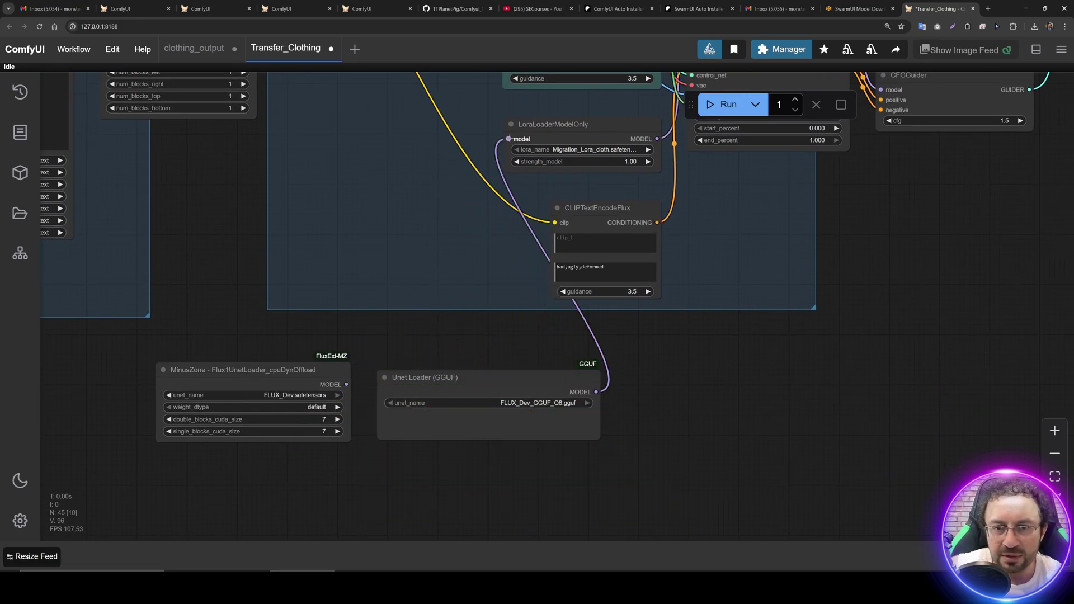
{"action": "mouse_move", "coordinate": [420, 229]}
{"action": "left_mouse_down"}
{"action": "mouse_move", "coordinate": [351, 364]}
{"action": "mouse_move", "coordinate": [508, 138]}
{"action": "left_mouse_up"}
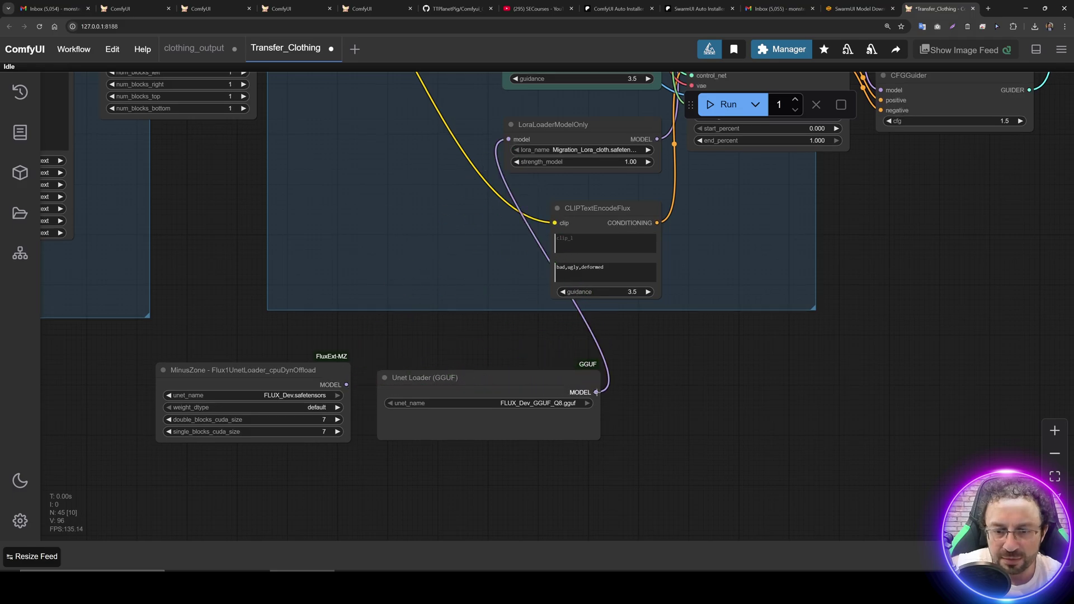
{"action": "mouse_move", "coordinate": [596, 391]}
{"action": "left_mouse_down"}
{"action": "mouse_move", "coordinate": [504, 352]}
{"action": "mouse_move", "coordinate": [597, 391]}
{"action": "left_mouse_up"}
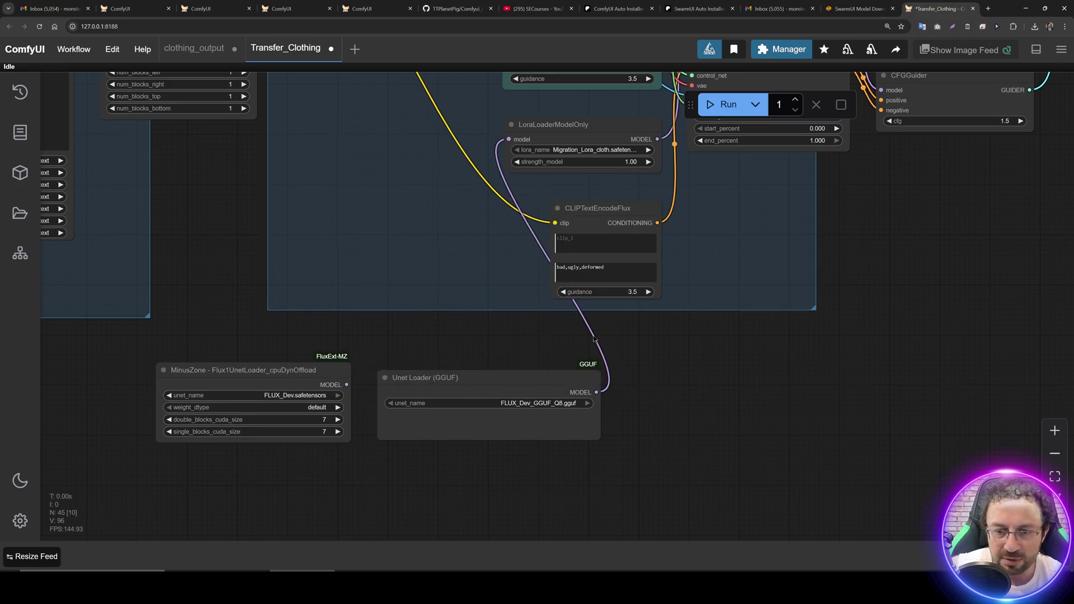
{"action": "left_click_drag", "start_coordinate": [594, 339], "coordinate": [598, 366]}
{"action": "left_click_drag", "start_coordinate": [514, 165], "coordinate": [336, 363]}
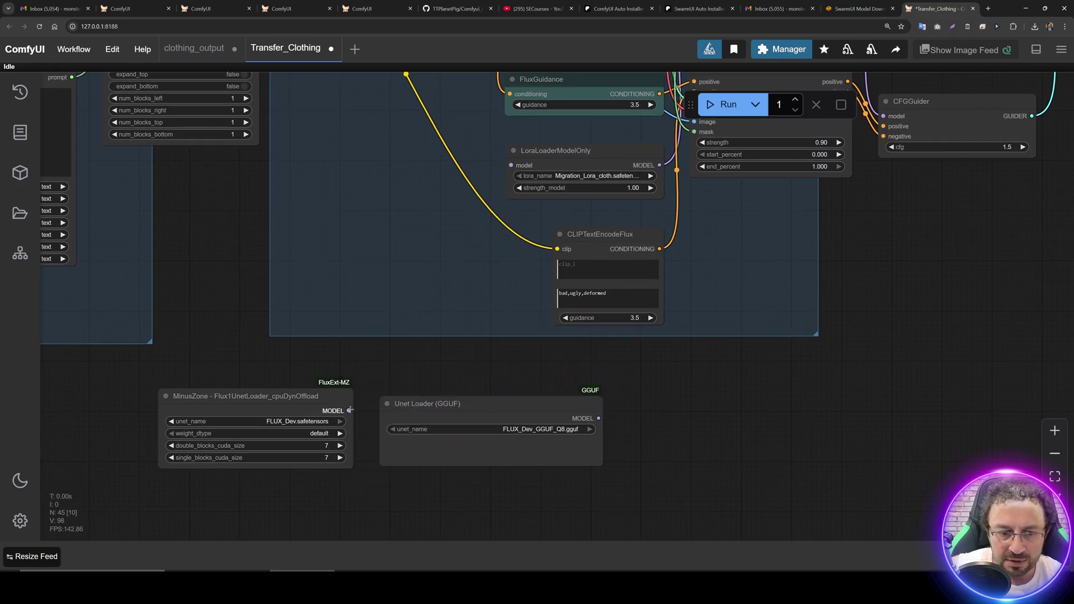
{"action": "left_click_drag", "start_coordinate": [349, 410], "coordinate": [514, 165]}
{"action": "scroll", "coordinate": [309, 369], "scroll_direction": "up", "scroll_amount": 5}
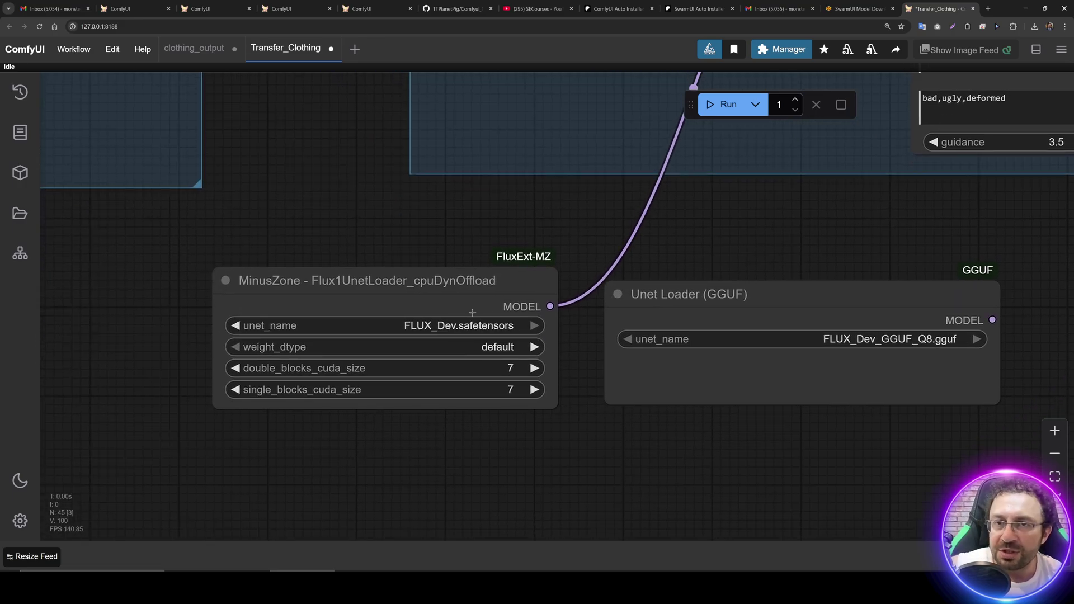
{"action": "scroll", "coordinate": [476, 311], "scroll_direction": "down", "scroll_amount": 1}
{"action": "scroll", "coordinate": [508, 308], "scroll_direction": "down", "scroll_amount": 1}
{"action": "scroll", "coordinate": [607, 297], "scroll_direction": "down", "scroll_amount": 1}
{"action": "scroll", "coordinate": [515, 352], "scroll_direction": "down", "scroll_amount": 1}
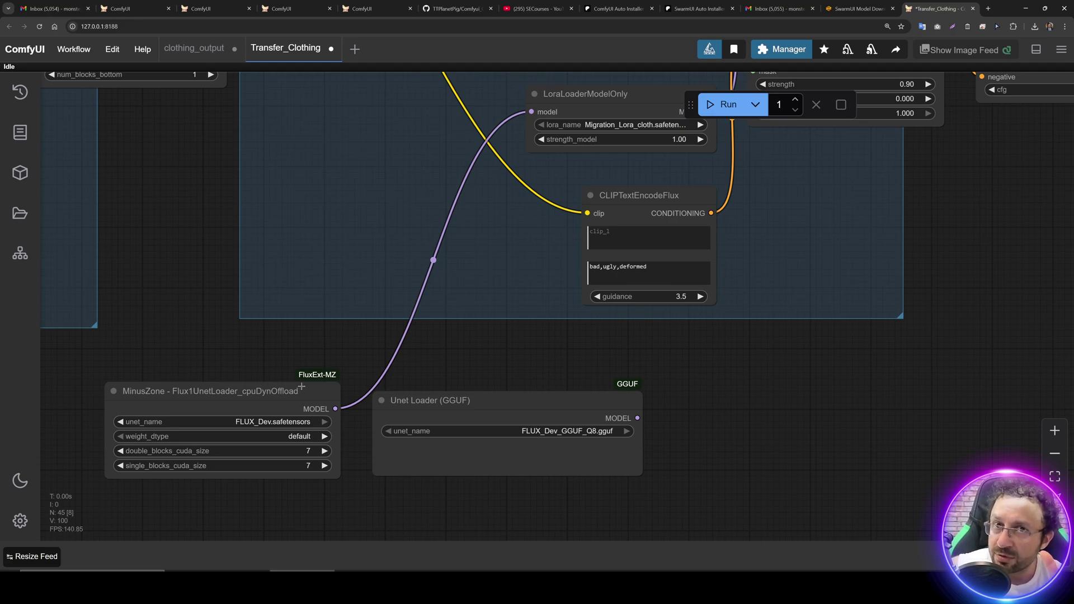
{"action": "left_click", "coordinate": [628, 413]}
{"action": "left_click", "coordinate": [252, 402]}
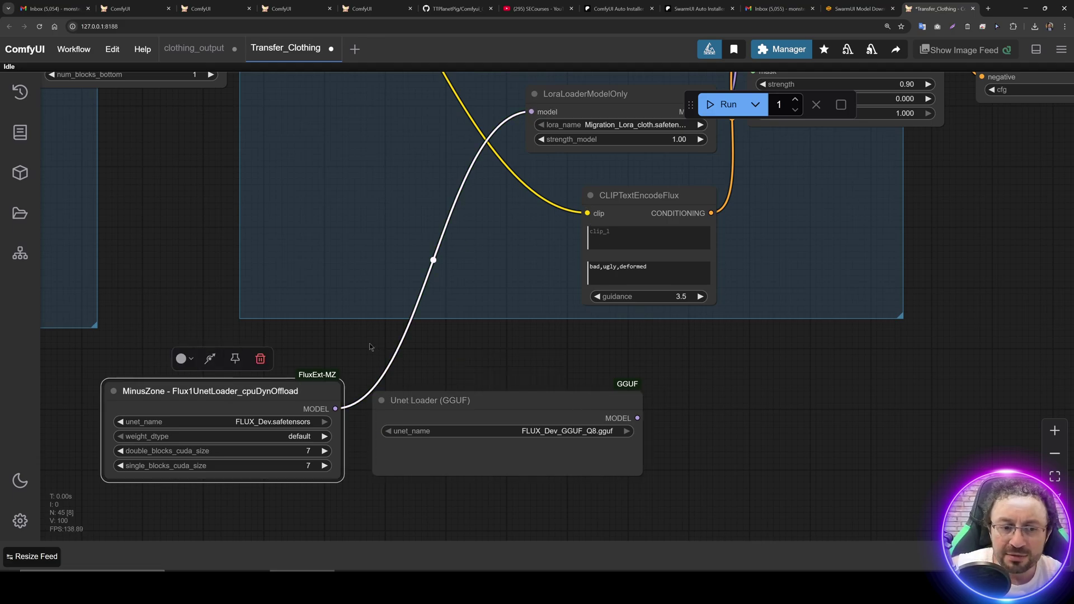
{"action": "scroll", "coordinate": [443, 340], "scroll_direction": "up", "scroll_amount": 3}
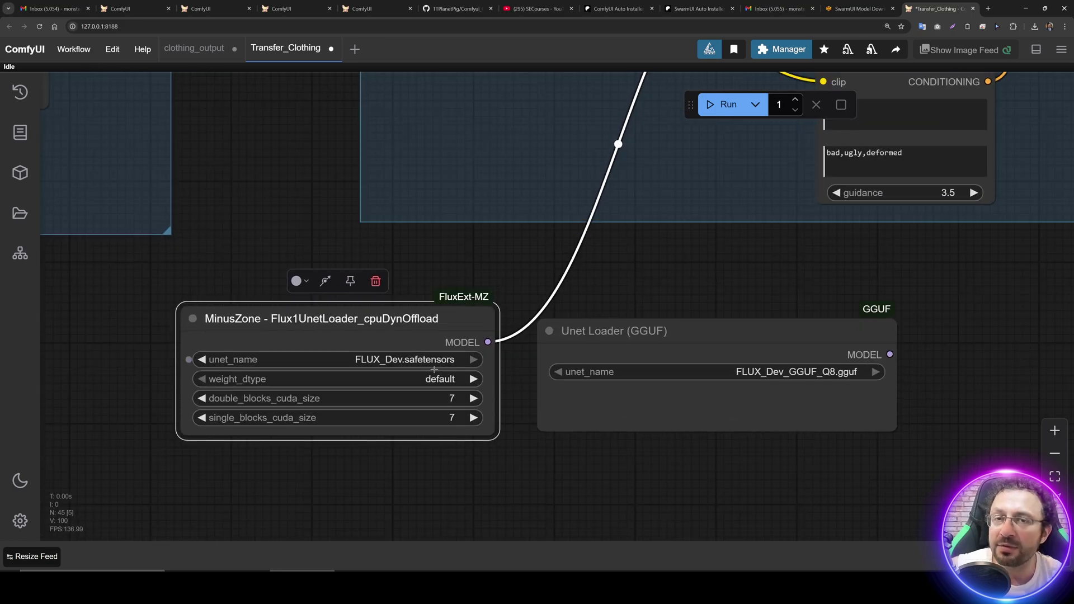
{"action": "left_click", "coordinate": [442, 382]}
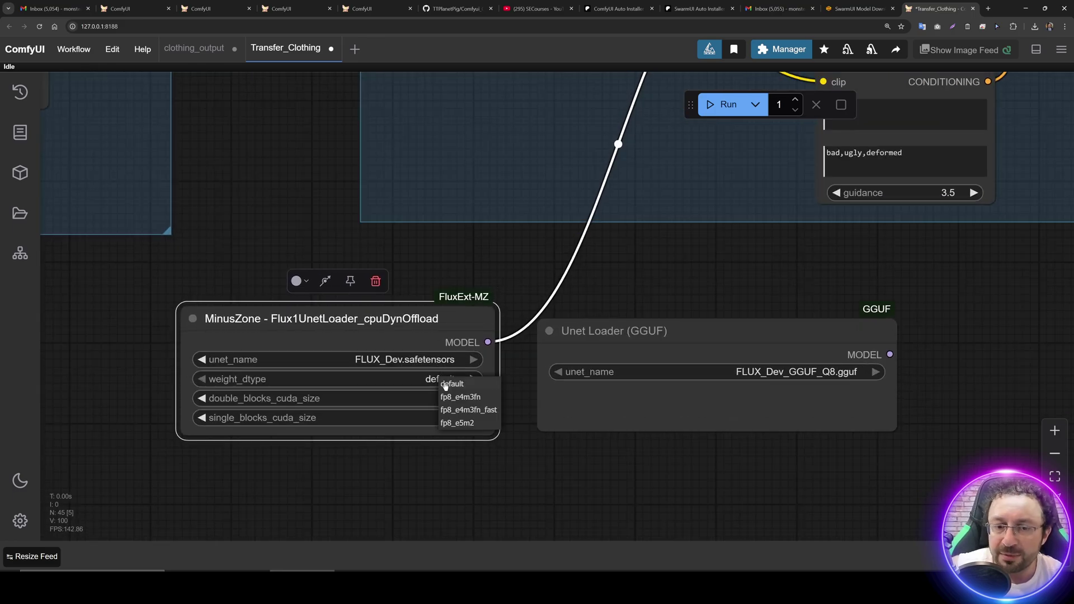
{"action": "scroll", "coordinate": [464, 393], "scroll_direction": "up", "scroll_amount": 2}
{"action": "left_click", "coordinate": [374, 395]}
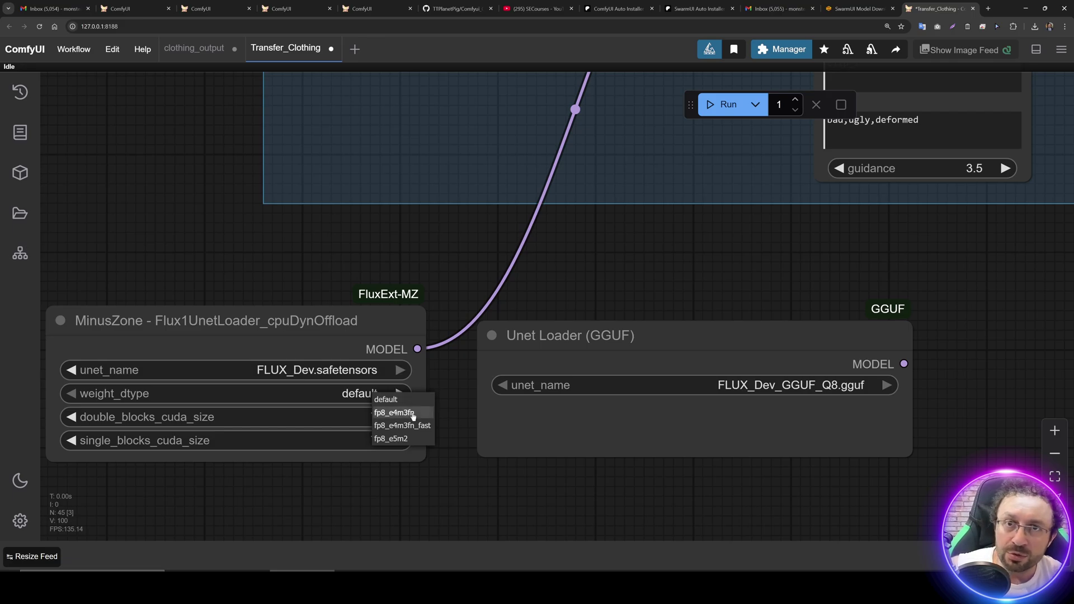
{"action": "scroll", "coordinate": [604, 270], "scroll_direction": "down", "scroll_amount": 2}
{"action": "left_click_drag", "start_coordinate": [642, 261], "coordinate": [459, 409]}
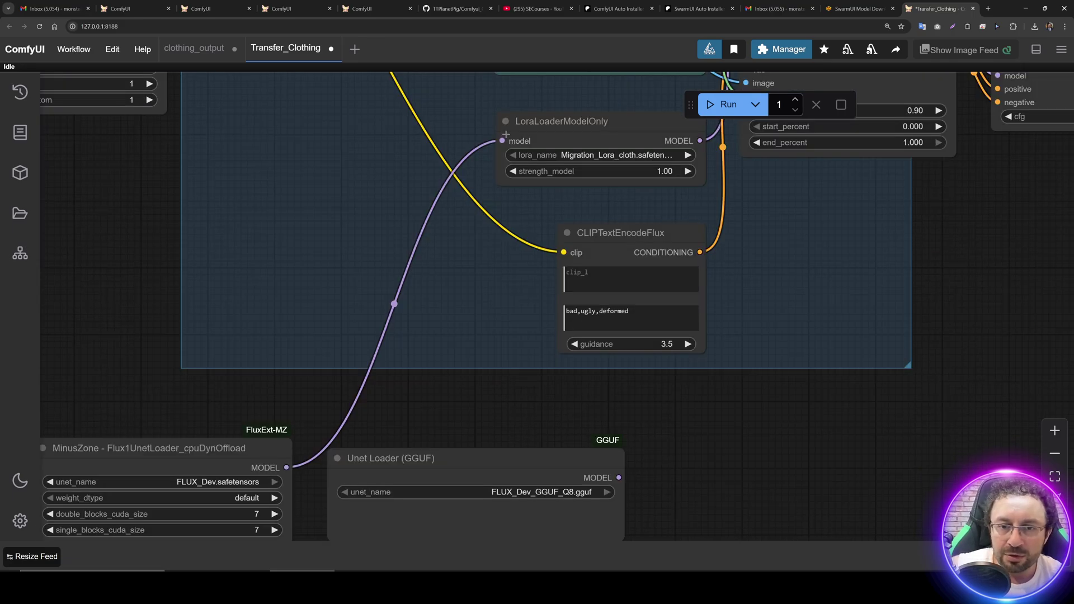
{"action": "left_click_drag", "start_coordinate": [501, 140], "coordinate": [570, 424]}
{"action": "left_click", "coordinate": [493, 130]}
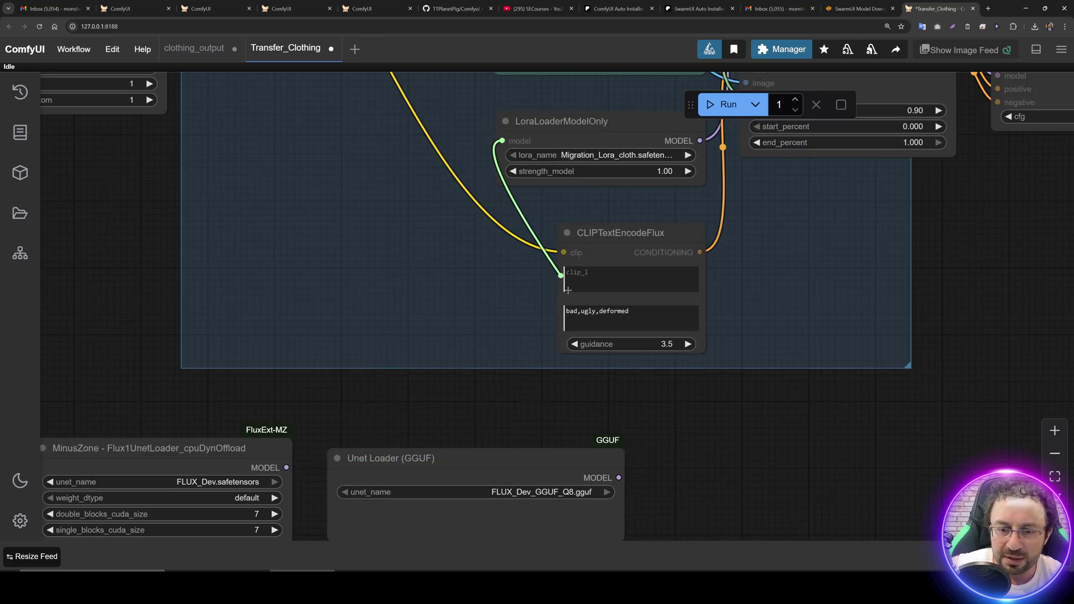
{"action": "left_click_drag", "start_coordinate": [502, 140], "coordinate": [625, 475]}
{"action": "scroll", "coordinate": [257, 262], "scroll_direction": "up", "scroll_amount": 2}
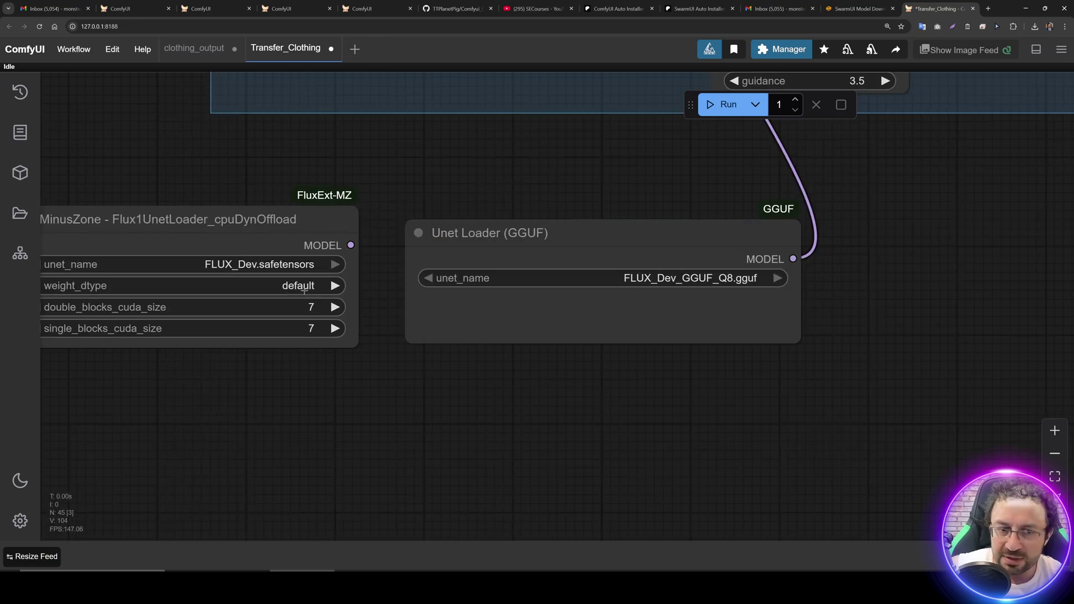
{"action": "left_click_drag", "start_coordinate": [653, 400], "coordinate": [406, 454]}
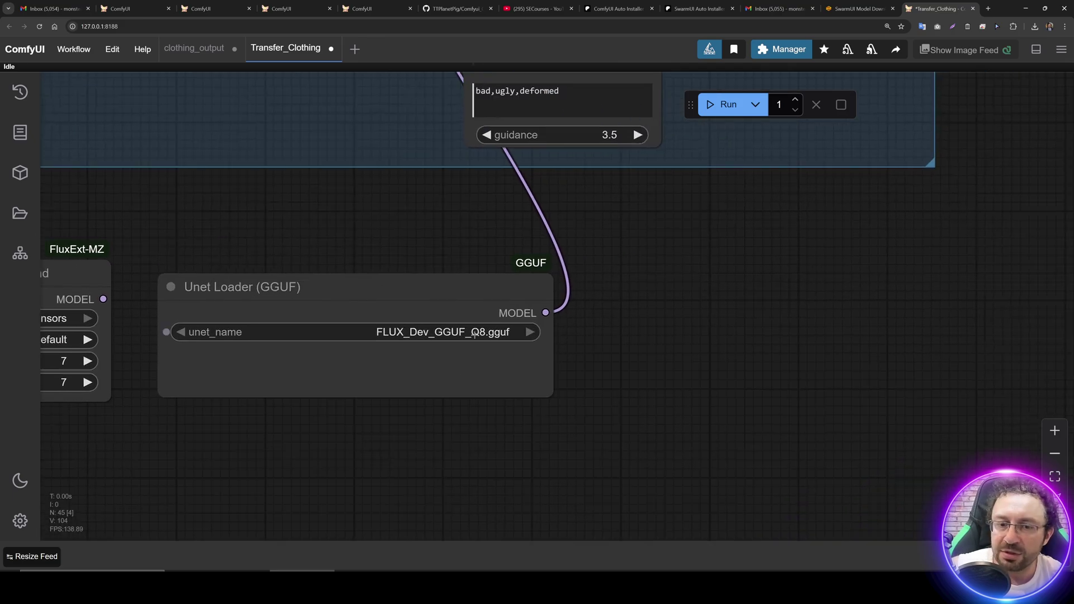
{"action": "scroll", "coordinate": [474, 336], "scroll_direction": "down", "scroll_amount": 4}
{"action": "left_click_drag", "start_coordinate": [652, 290], "coordinate": [585, 362]}
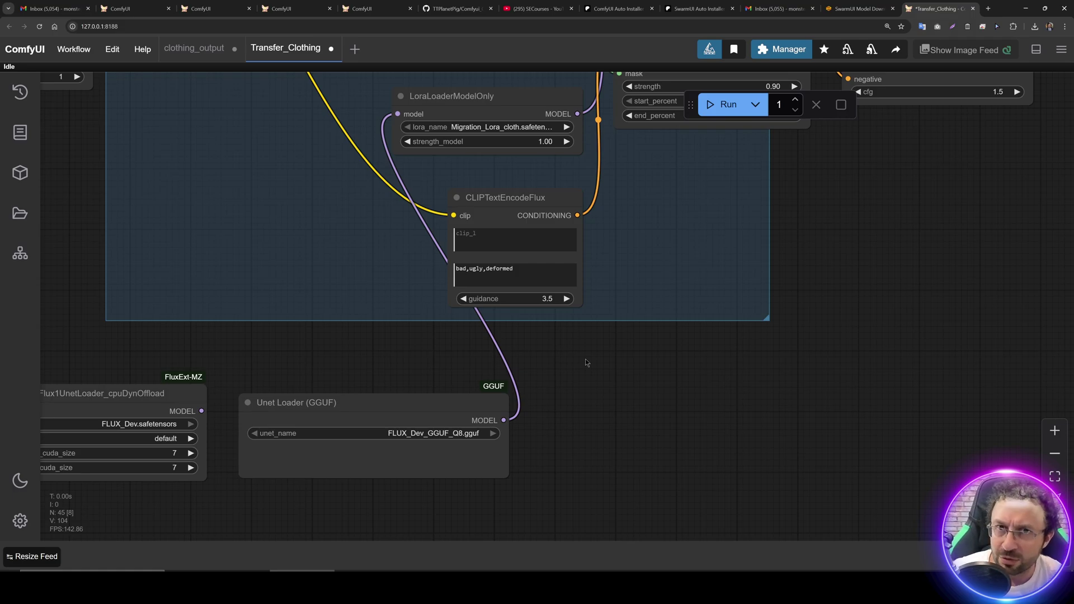
{"action": "scroll", "coordinate": [594, 337], "scroll_direction": "down", "scroll_amount": 3}
{"action": "mouse_move", "coordinate": [780, 254]}
{"action": "left_mouse_down"}
{"action": "mouse_move", "coordinate": [795, 482]}
{"action": "mouse_move", "coordinate": [690, 480]}
{"action": "left_mouse_up"}
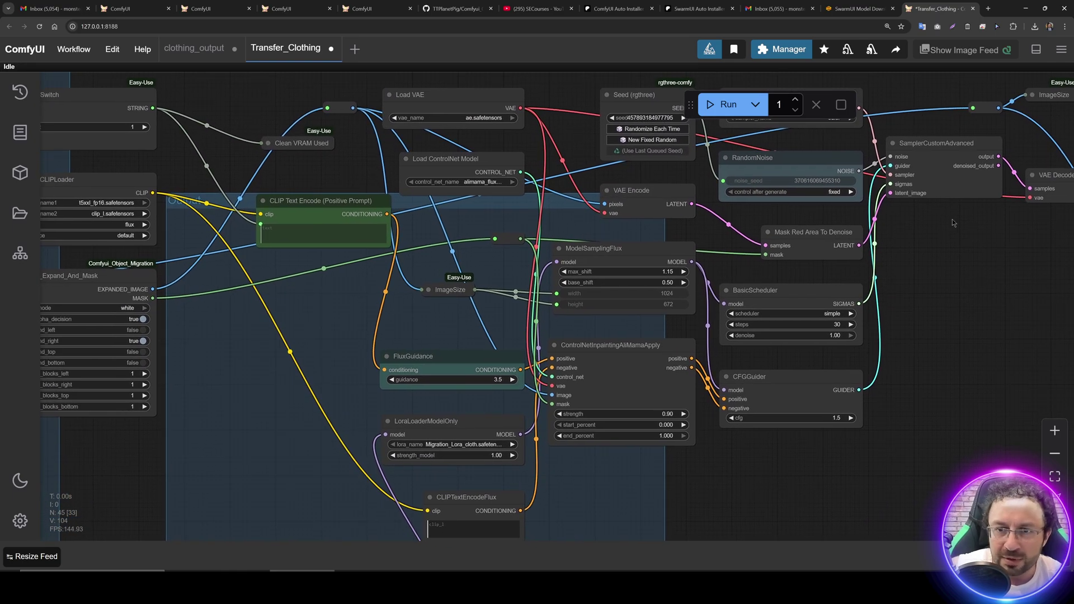
{"action": "left_click_drag", "start_coordinate": [905, 305], "coordinate": [625, 203]}
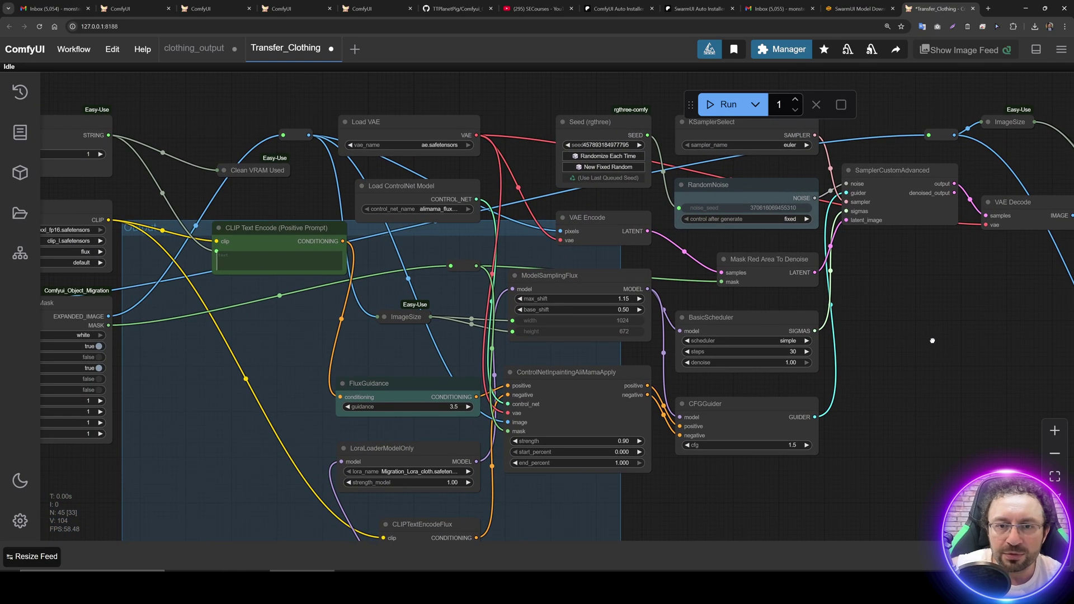
{"action": "scroll", "coordinate": [690, 335], "scroll_direction": "up", "scroll_amount": 3}
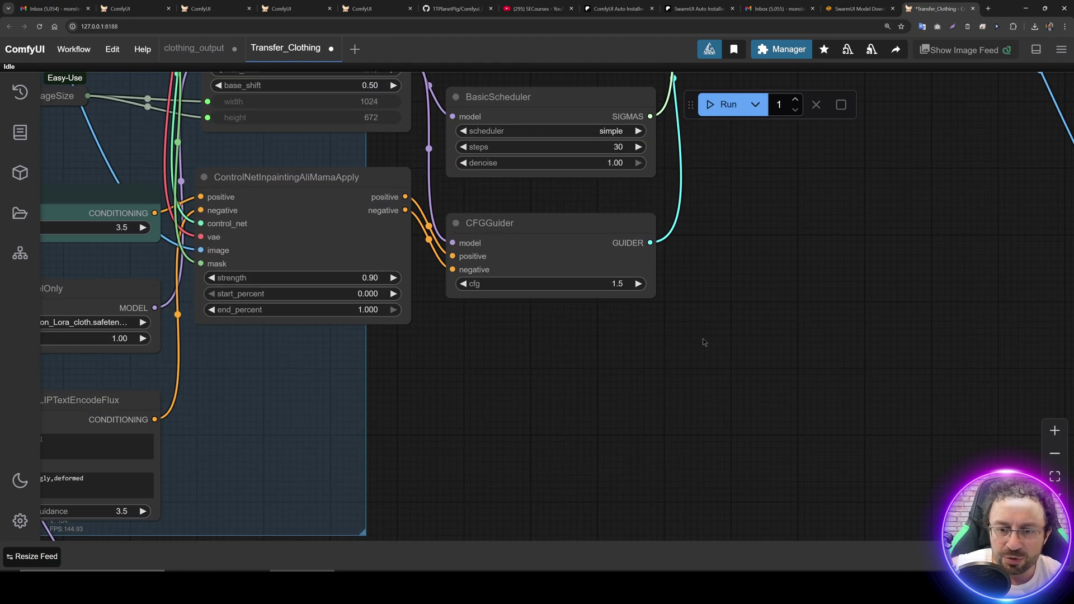
{"action": "scroll", "coordinate": [460, 209], "scroll_direction": "up", "scroll_amount": 1}
{"action": "scroll", "coordinate": [459, 209], "scroll_direction": "up", "scroll_amount": 1}
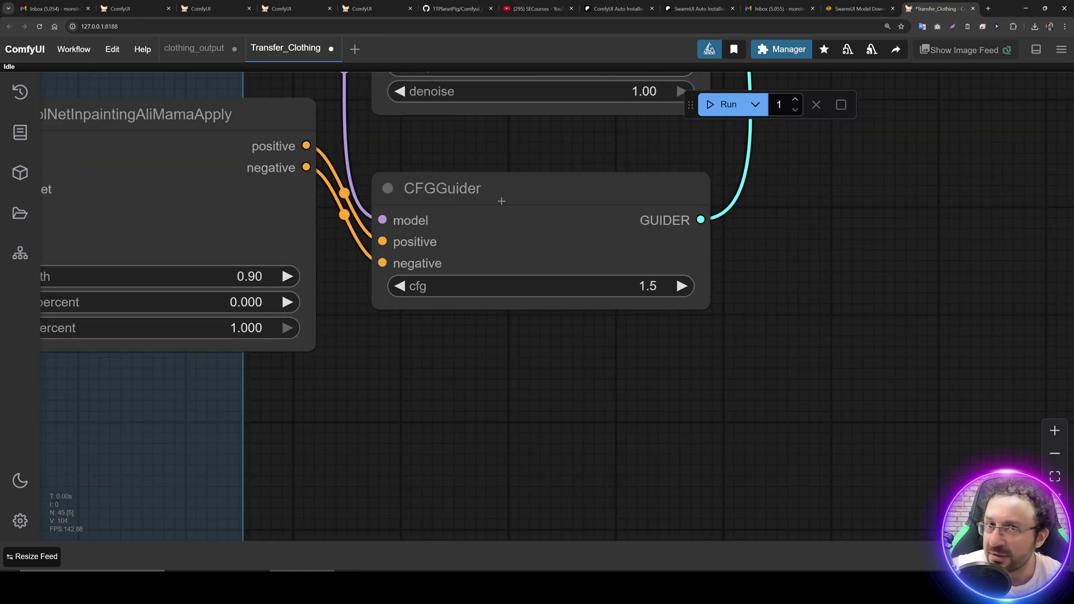
{"action": "scroll", "coordinate": [501, 200], "scroll_direction": "down", "scroll_amount": 3}
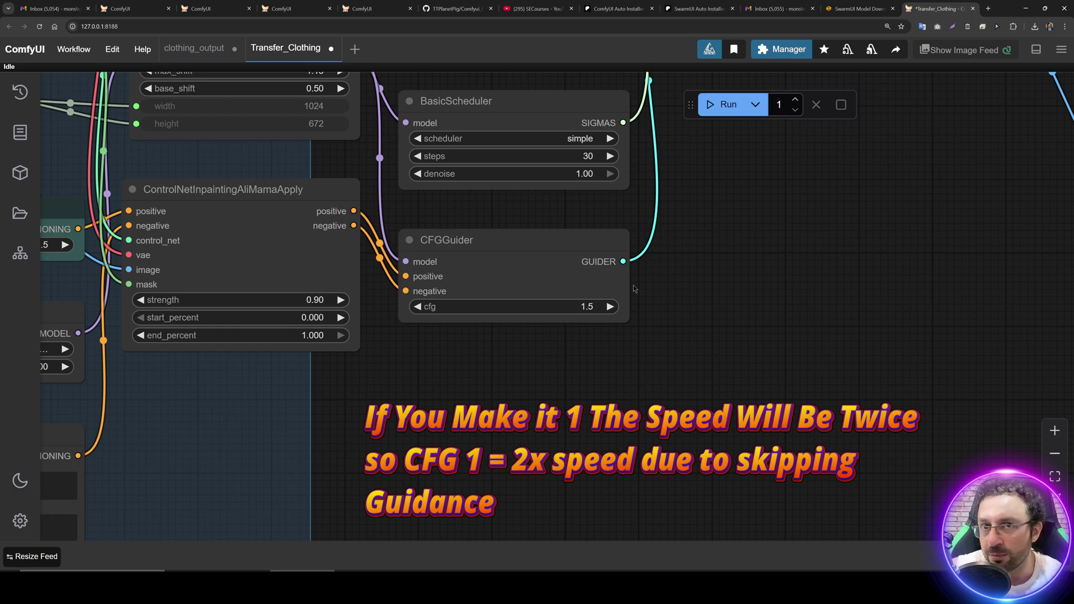
{"action": "scroll", "coordinate": [633, 286], "scroll_direction": "down", "scroll_amount": 2}
{"action": "scroll", "coordinate": [705, 251], "scroll_direction": "down", "scroll_amount": 1}
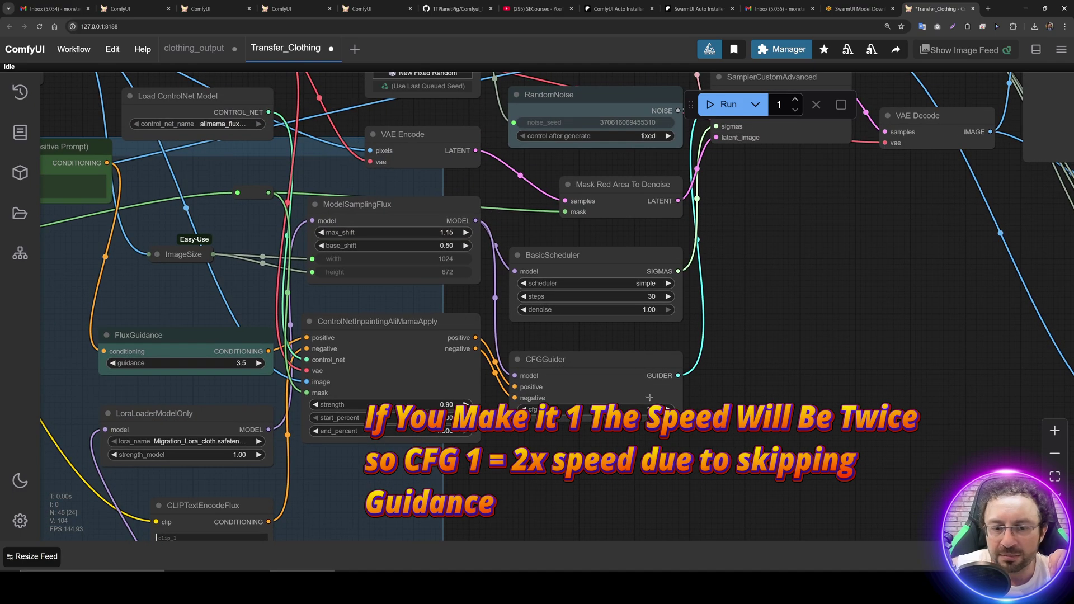
{"action": "left_click_drag", "start_coordinate": [509, 216], "coordinate": [636, 211]}
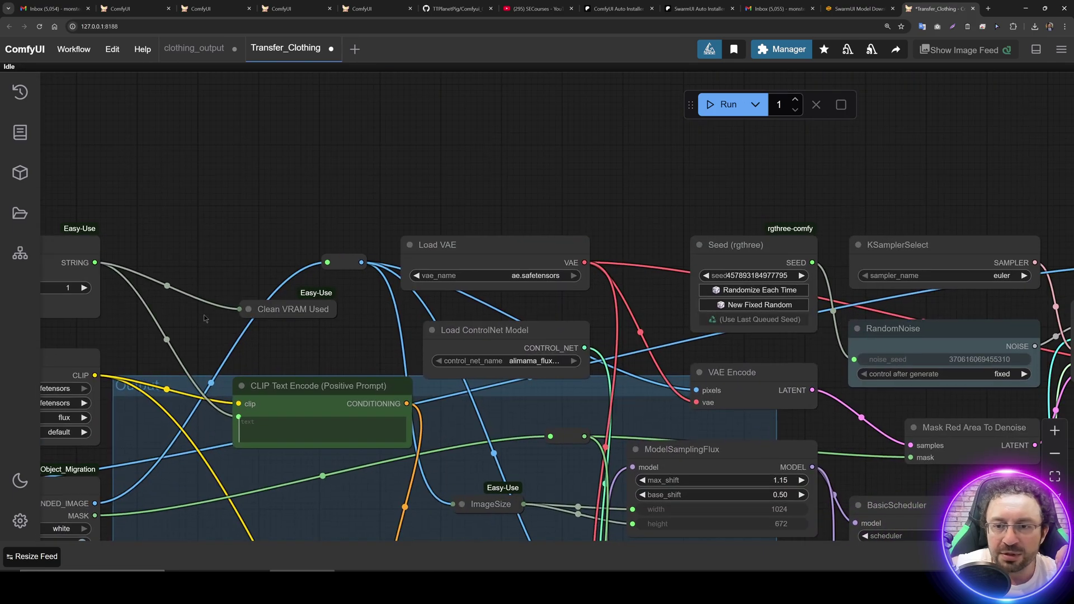
{"action": "mouse_move", "coordinate": [636, 211]}
{"action": "left_mouse_down"}
{"action": "mouse_move", "coordinate": [396, 142]}
{"action": "mouse_move", "coordinate": [674, 209]}
{"action": "mouse_move", "coordinate": [762, 61]}
{"action": "left_mouse_up"}
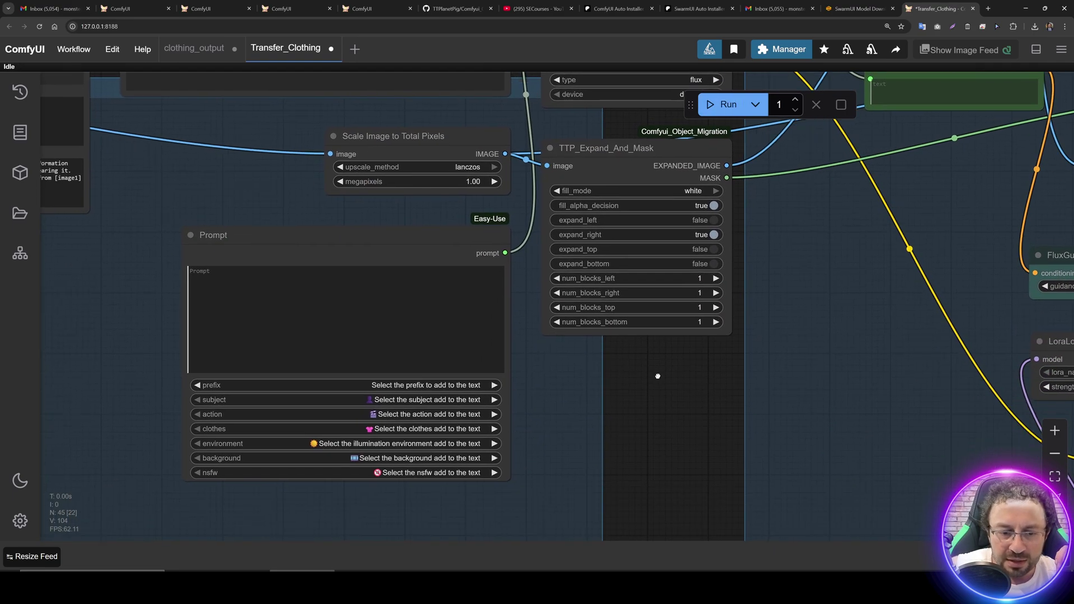
{"action": "mouse_move", "coordinate": [840, 207]}
{"action": "left_mouse_down"}
{"action": "mouse_move", "coordinate": [531, 370]}
{"action": "mouse_move", "coordinate": [236, 386]}
{"action": "left_mouse_up"}
{"action": "mouse_move", "coordinate": [598, 143]}
{"action": "left_mouse_down"}
{"action": "mouse_move", "coordinate": [439, 85]}
{"action": "mouse_move", "coordinate": [382, 221]}
{"action": "left_mouse_up"}
{"action": "scroll", "coordinate": [382, 220], "scroll_direction": "up", "scroll_amount": 3}
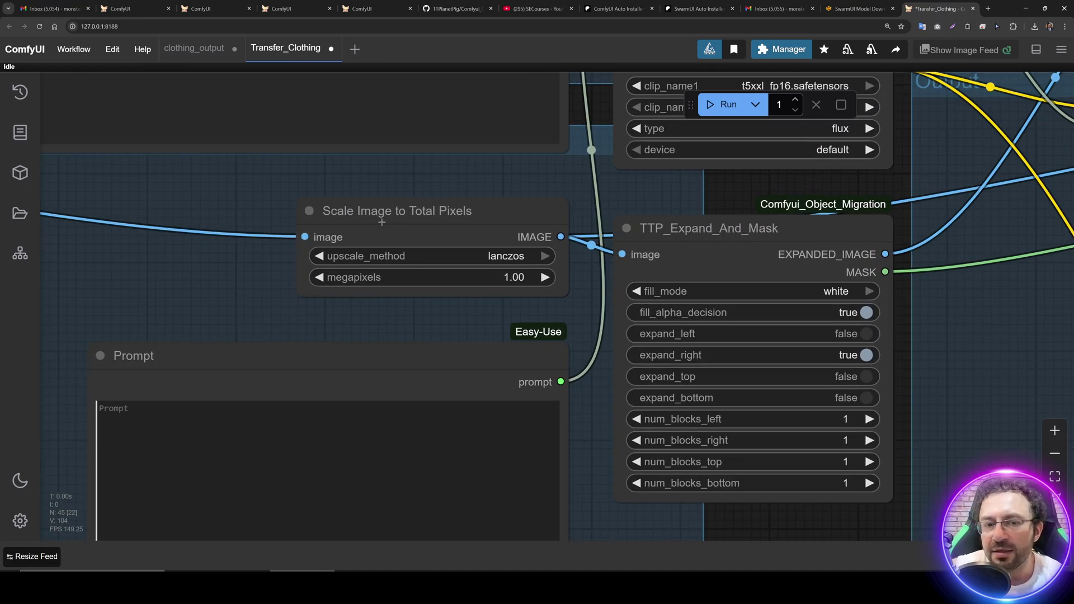
{"action": "left_click", "coordinate": [547, 279]}
{"action": "left_click", "coordinate": [544, 278]}
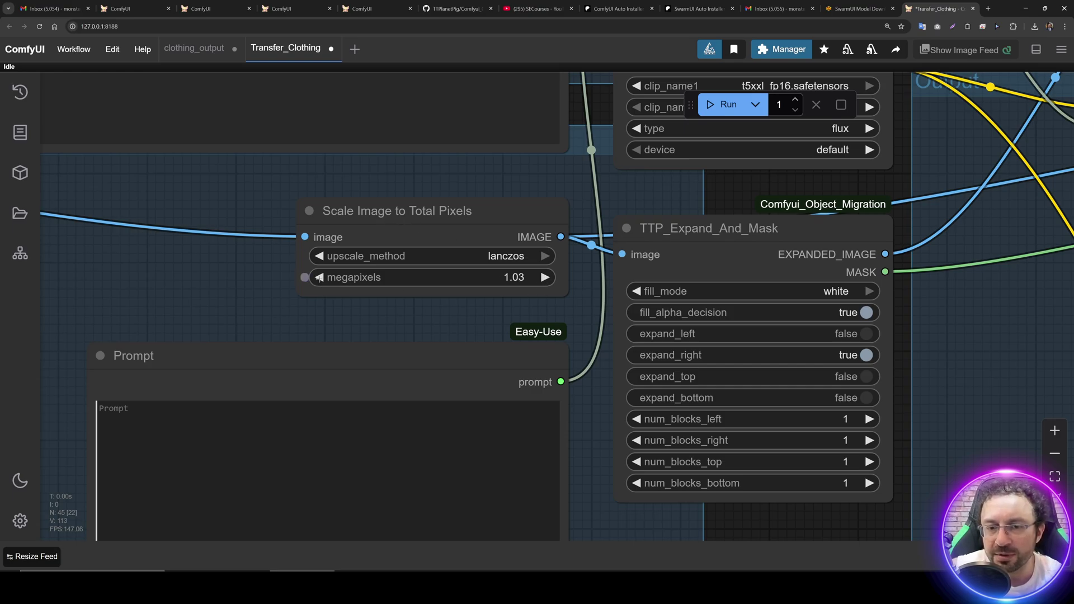
{"action": "scroll", "coordinate": [544, 278], "scroll_direction": "down", "scroll_amount": 5}
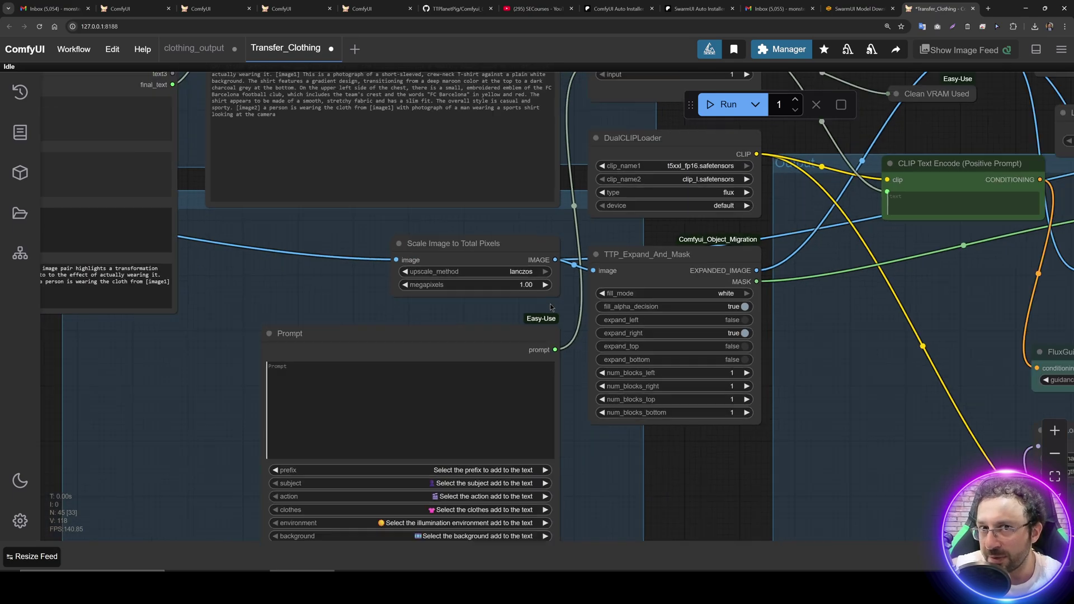
{"action": "scroll", "coordinate": [545, 277], "scroll_direction": "down", "scroll_amount": 3}
{"action": "scroll", "coordinate": [641, 318], "scroll_direction": "up", "scroll_amount": 3}
{"action": "scroll", "coordinate": [642, 318], "scroll_direction": "up", "scroll_amount": 3}
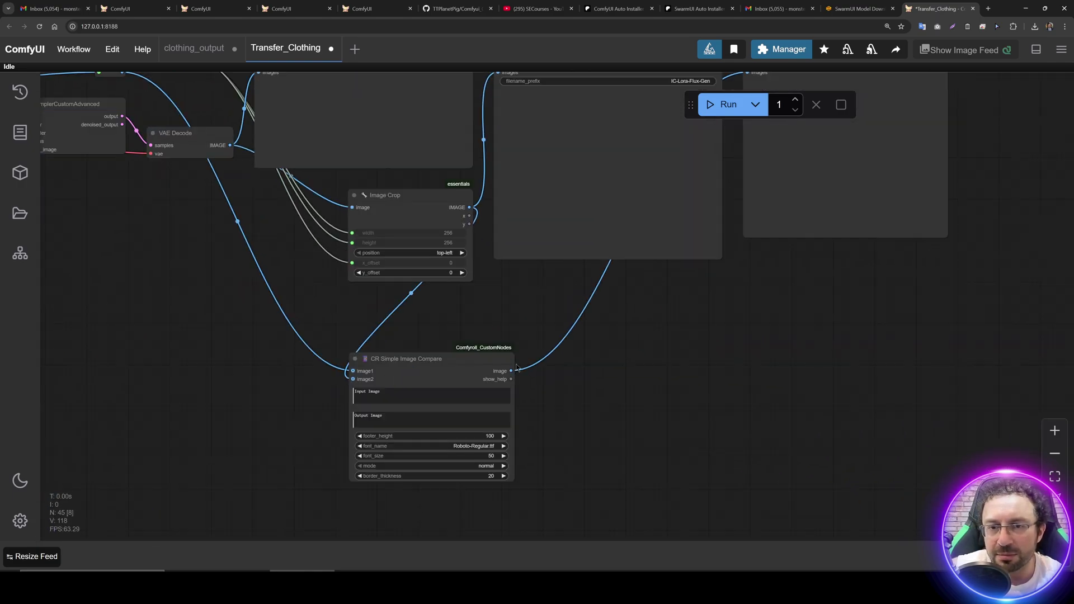
{"action": "scroll", "coordinate": [671, 344], "scroll_direction": "up", "scroll_amount": 2}
{"action": "scroll", "coordinate": [690, 370], "scroll_direction": "up", "scroll_amount": 2}
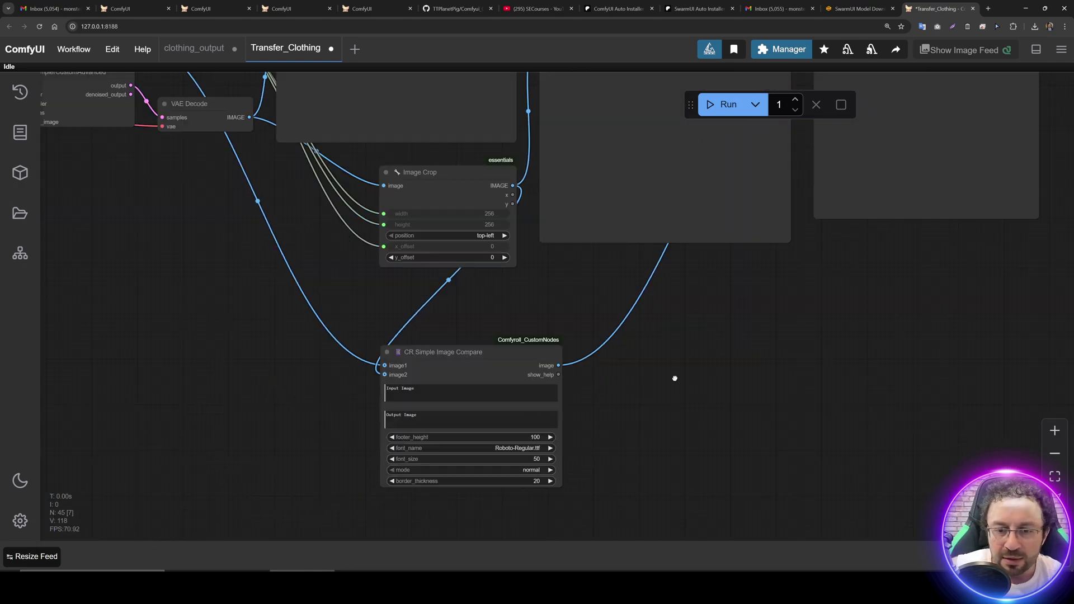
Run the clothing transfer workflow and bring up the ComfyUI console.
{"action": "left_click_drag", "start_coordinate": [699, 402], "coordinate": [725, 482]}
{"action": "left_click", "coordinate": [722, 104]}
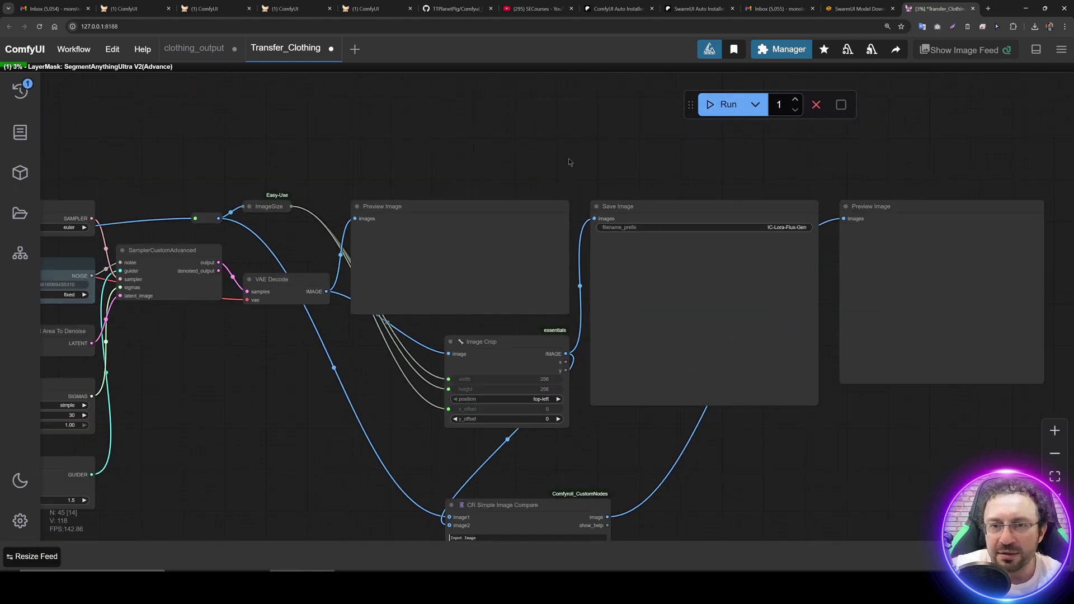
{"action": "left_click", "coordinate": [289, 587]}
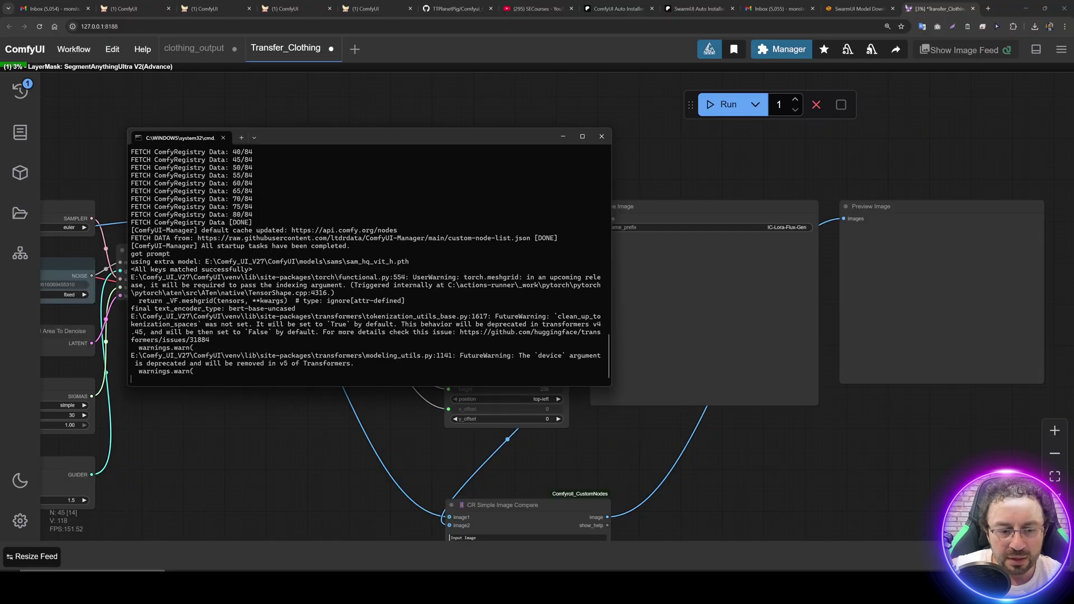
Monitor the GPU with nvitop in a new PowerShell window placed beside ComfyUI.
{"action": "right_click", "coordinate": [290, 587]}
{"action": "left_click", "coordinate": [254, 531]}
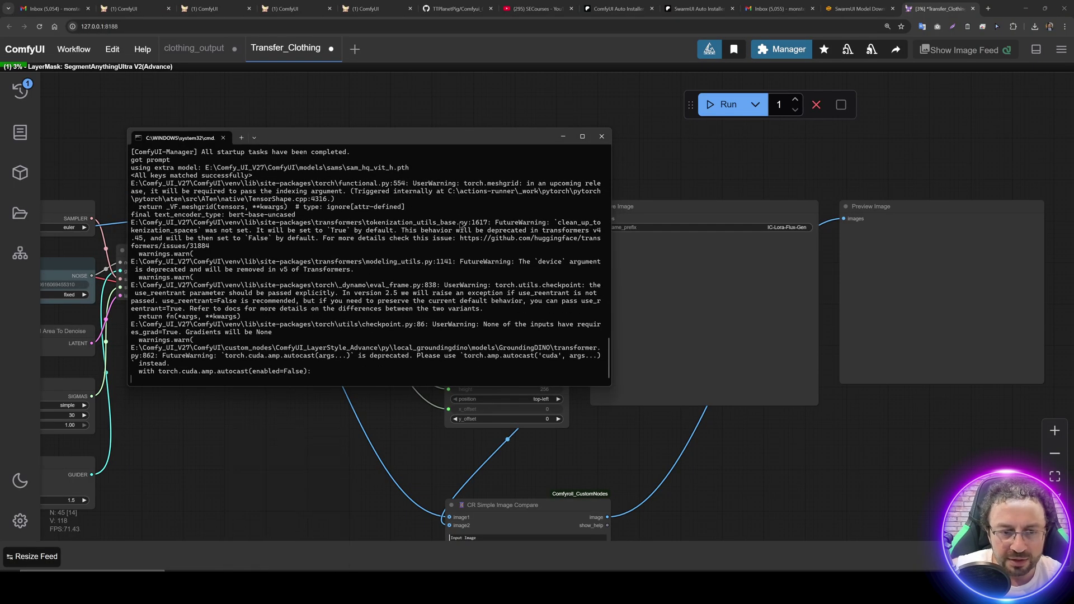
{"action": "left_click_drag", "start_coordinate": [608, 125], "coordinate": [672, 159]}
{"action": "type", "text": "nvitop"}
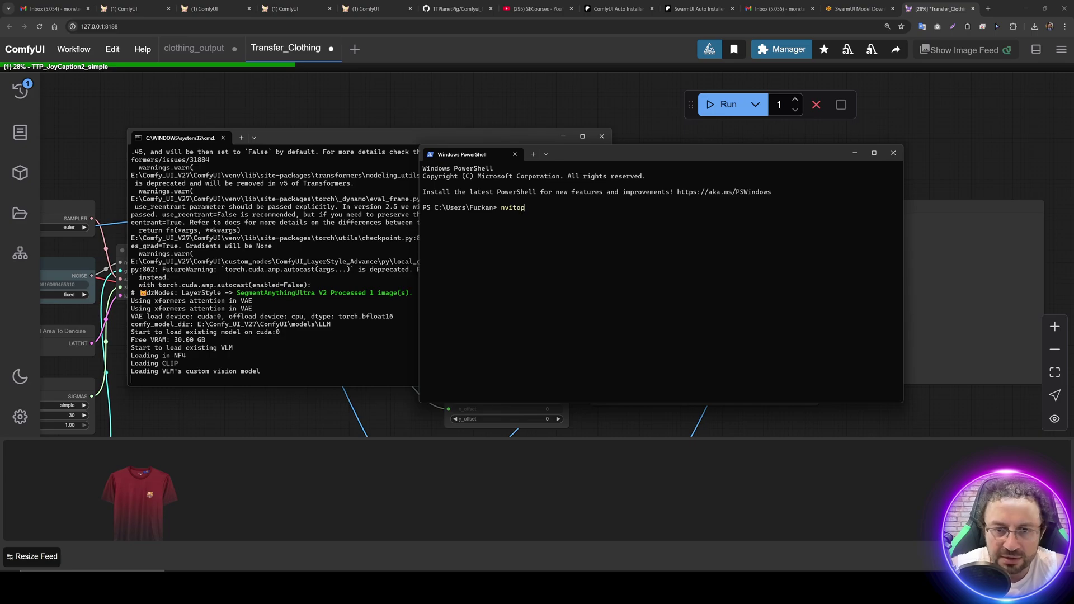
{"action": "key", "text": "Return"}
{"action": "left_click_drag", "start_coordinate": [587, 154], "coordinate": [759, 212]}
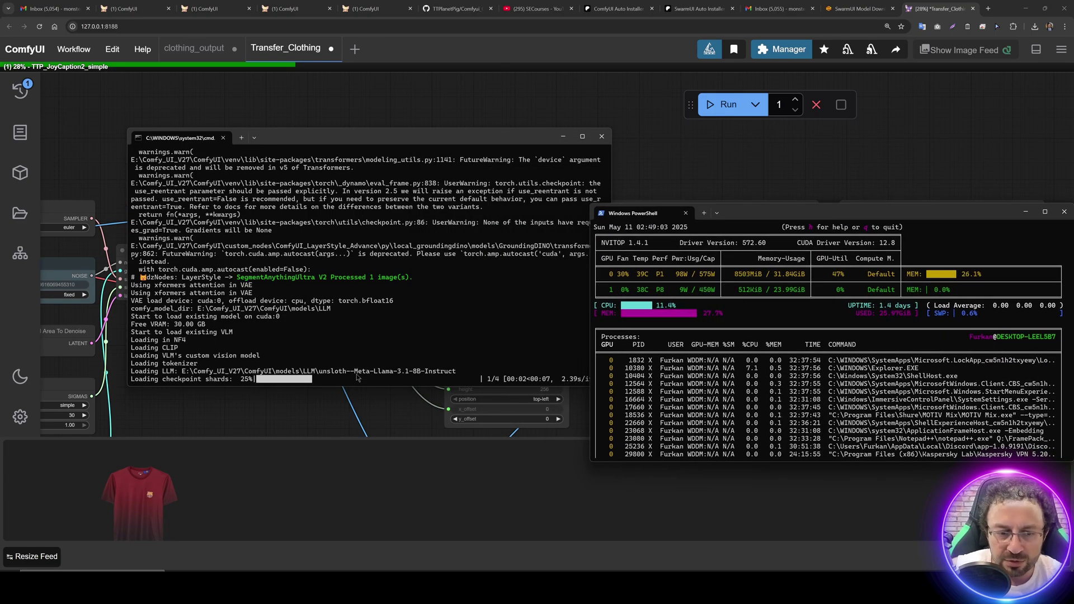
{"action": "left_click", "coordinate": [375, 398]}
{"action": "scroll", "coordinate": [375, 398], "scroll_direction": "down", "scroll_amount": 5}
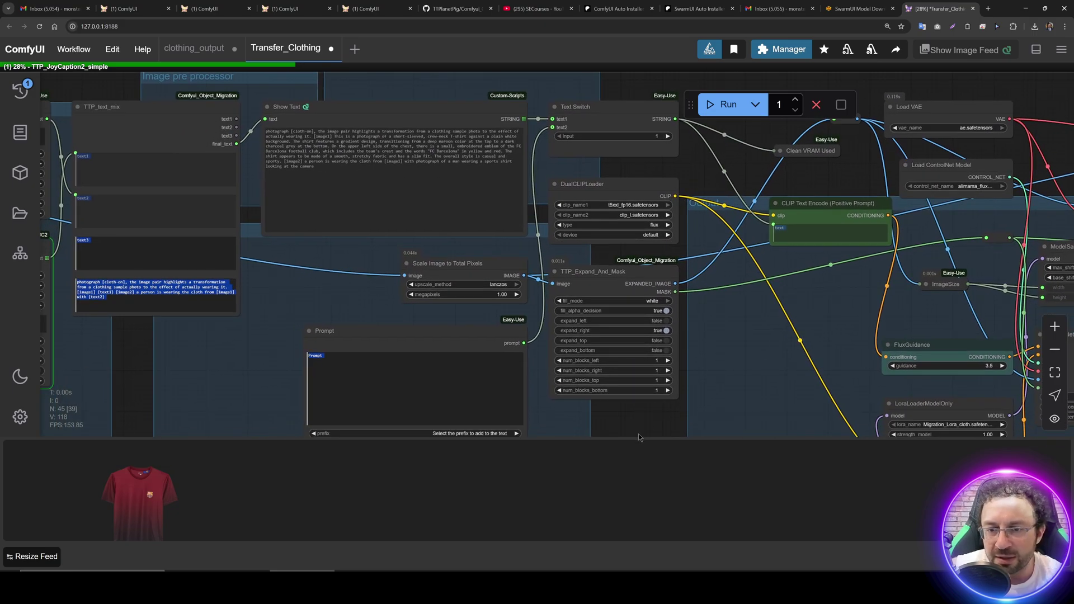
{"action": "scroll", "coordinate": [459, 244], "scroll_direction": "up", "scroll_amount": 3}
{"action": "scroll", "coordinate": [460, 244], "scroll_direction": "up", "scroll_amount": 4}
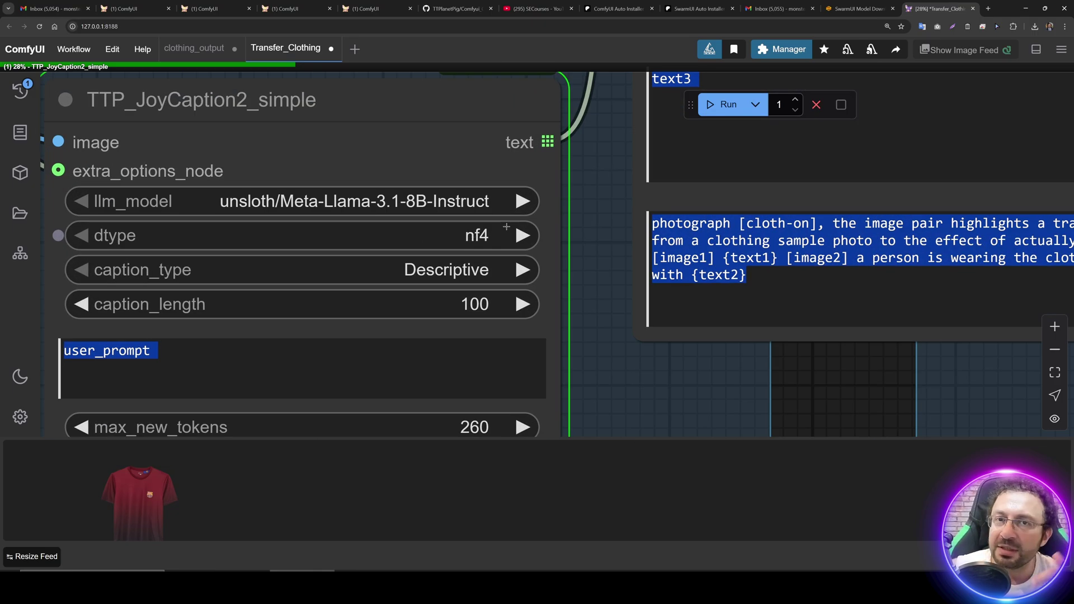
Check nvitop, view the JoyCaption dtype choices without changing them, and pan to the caption output.
{"action": "key", "text": "alt+Tab"}
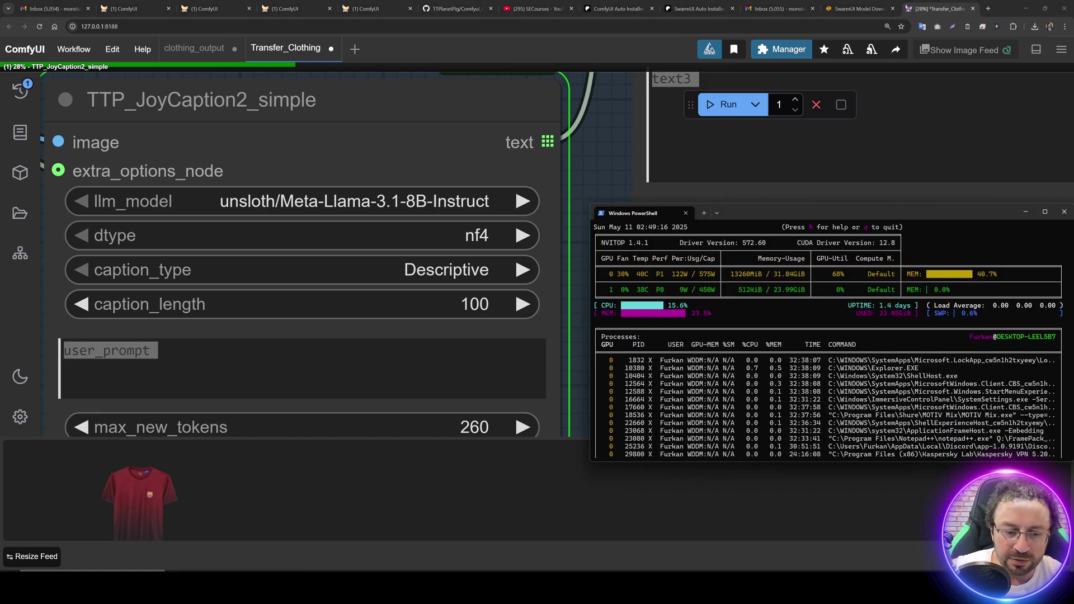
{"action": "left_click", "coordinate": [453, 257]}
{"action": "left_click", "coordinate": [480, 237]}
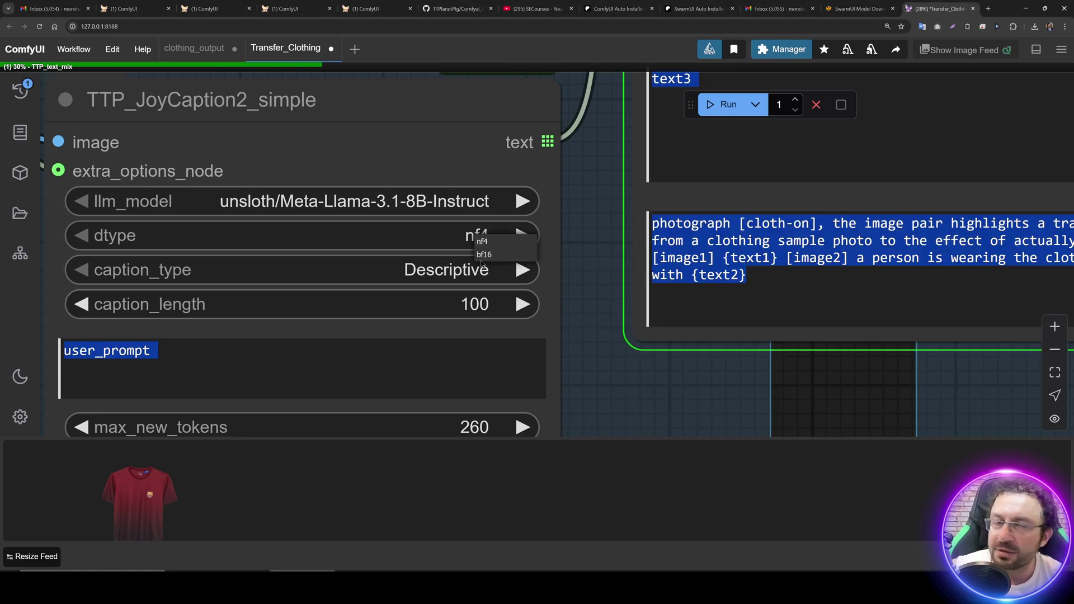
{"action": "scroll", "coordinate": [618, 422], "scroll_direction": "down", "scroll_amount": 1}
{"action": "scroll", "coordinate": [618, 422], "scroll_direction": "down", "scroll_amount": 1}
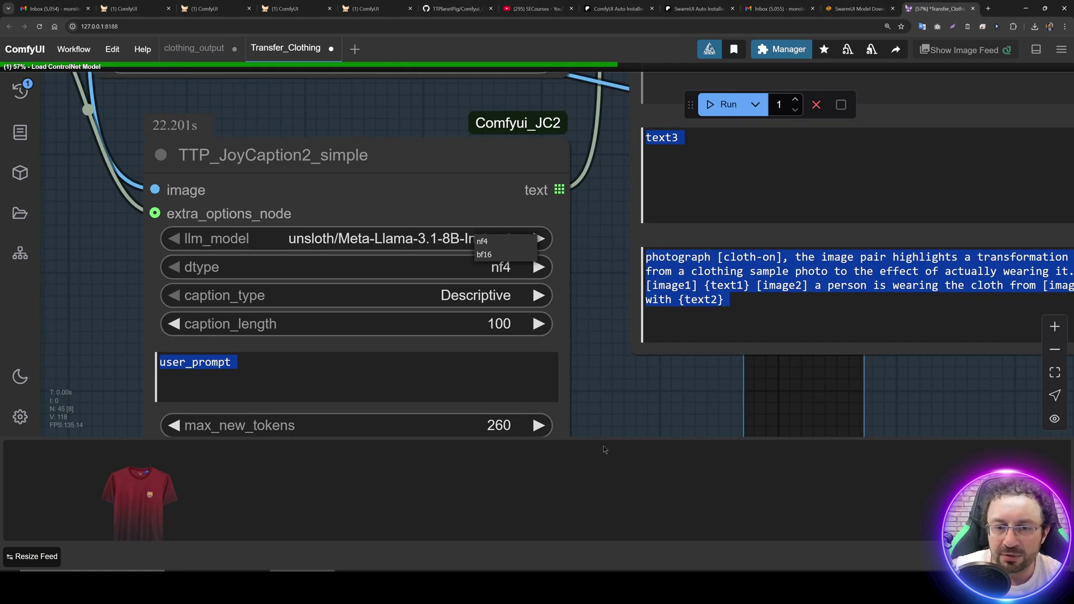
{"action": "left_click", "coordinate": [611, 340]}
{"action": "scroll", "coordinate": [600, 349], "scroll_direction": "down", "scroll_amount": 5}
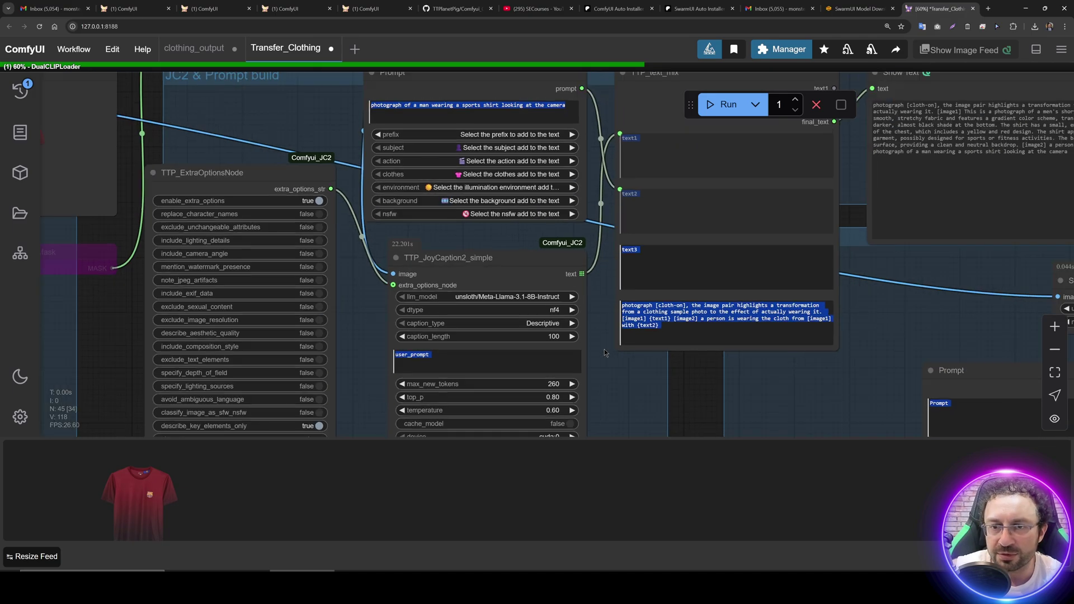
{"action": "scroll", "coordinate": [604, 350], "scroll_direction": "down", "scroll_amount": 2}
{"action": "mouse_move", "coordinate": [731, 192]}
{"action": "left_mouse_down"}
{"action": "mouse_move", "coordinate": [627, 216]}
{"action": "mouse_move", "coordinate": [357, 230]}
{"action": "left_mouse_up"}
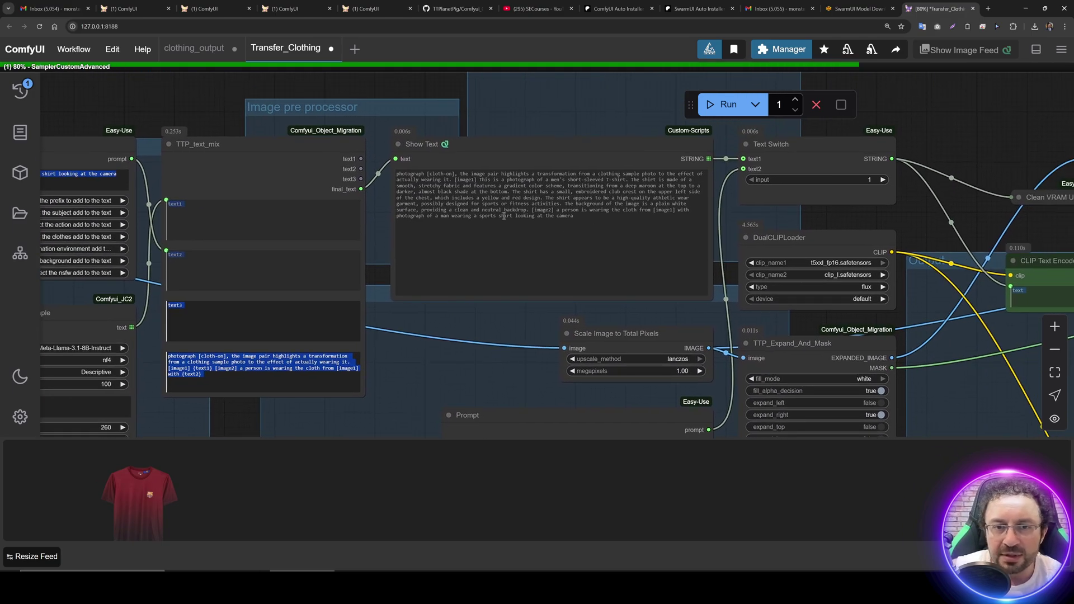
{"action": "scroll", "coordinate": [514, 211], "scroll_direction": "up", "scroll_amount": 2}
{"action": "scroll", "coordinate": [514, 212], "scroll_direction": "up", "scroll_amount": 2}
{"action": "scroll", "coordinate": [514, 212], "scroll_direction": "up", "scroll_amount": 1}
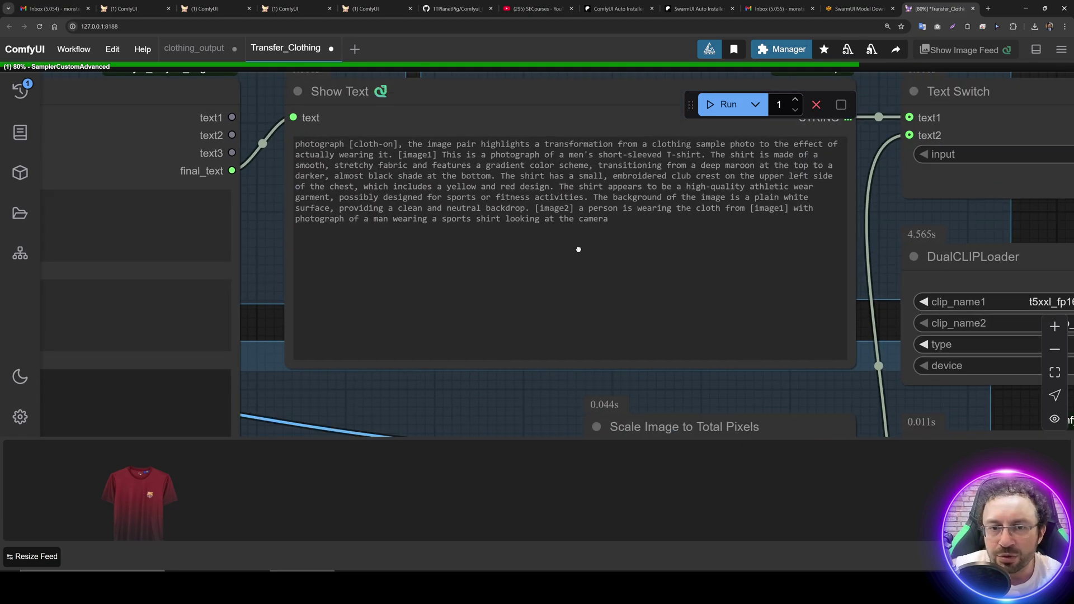
{"action": "scroll", "coordinate": [506, 240], "scroll_direction": "up", "scroll_amount": 1}
{"action": "scroll", "coordinate": [500, 268], "scroll_direction": "up", "scroll_amount": 1}
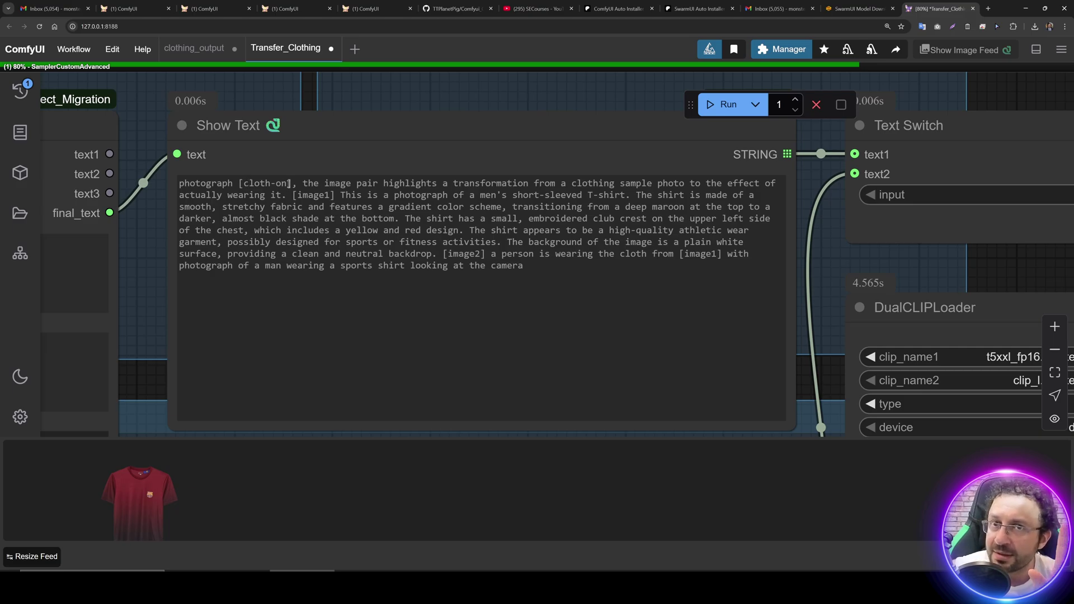
{"action": "left_click", "coordinate": [457, 8]}
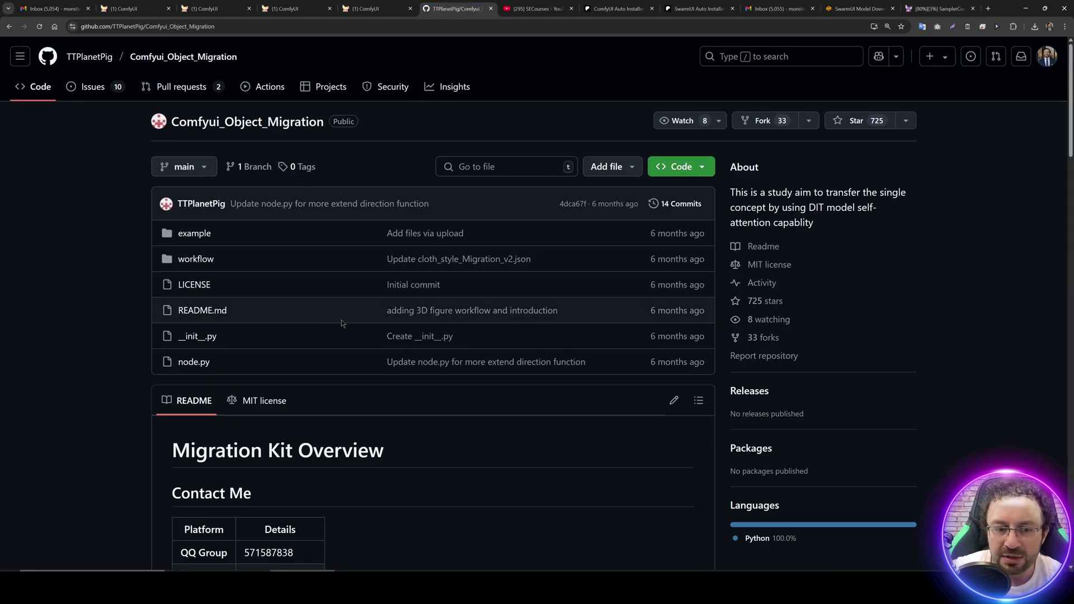
{"action": "scroll", "coordinate": [308, 192], "scroll_direction": "down", "scroll_amount": 2}
{"action": "scroll", "coordinate": [308, 221], "scroll_direction": "down", "scroll_amount": 3}
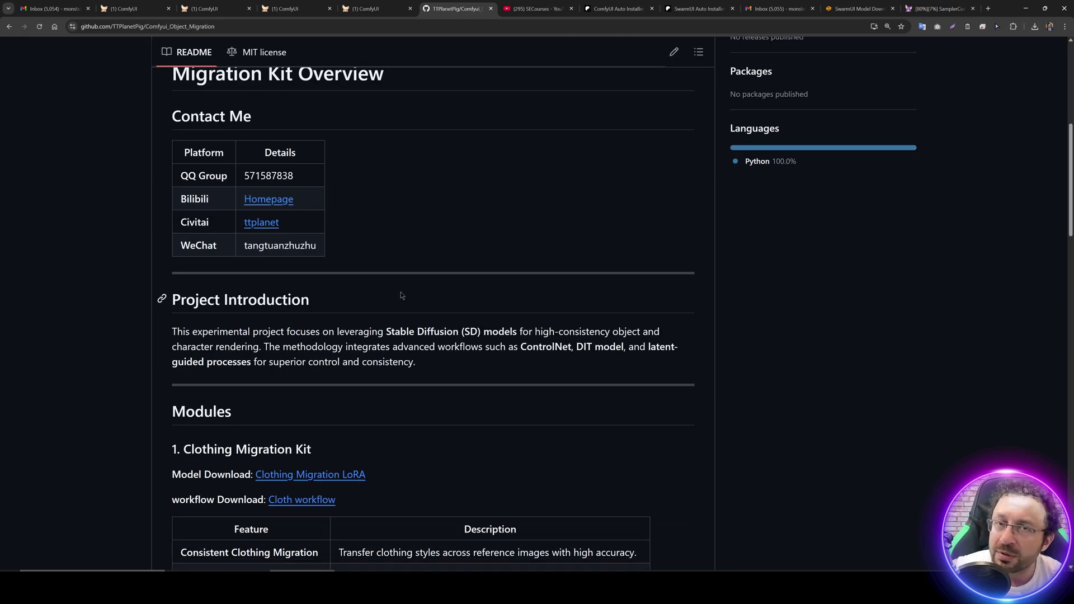
{"action": "scroll", "coordinate": [400, 296], "scroll_direction": "down", "scroll_amount": 2}
{"action": "scroll", "coordinate": [423, 334], "scroll_direction": "up", "scroll_amount": 1}
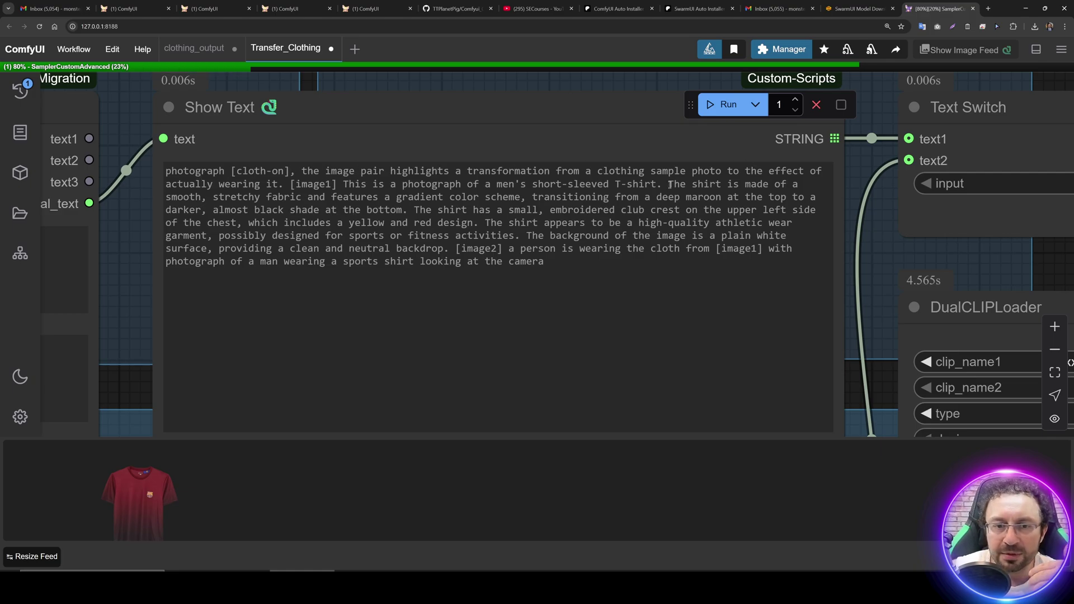
{"action": "scroll", "coordinate": [654, 341], "scroll_direction": "down", "scroll_amount": 4}
{"action": "scroll", "coordinate": [654, 341], "scroll_direction": "down", "scroll_amount": 3}
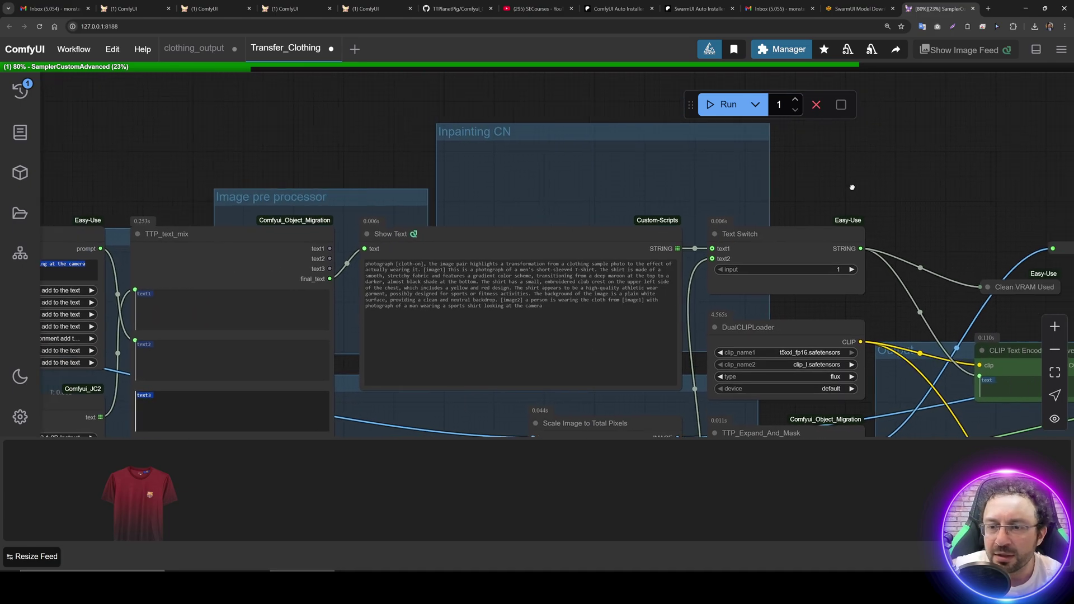
{"action": "left_click_drag", "start_coordinate": [851, 179], "coordinate": [456, 94]}
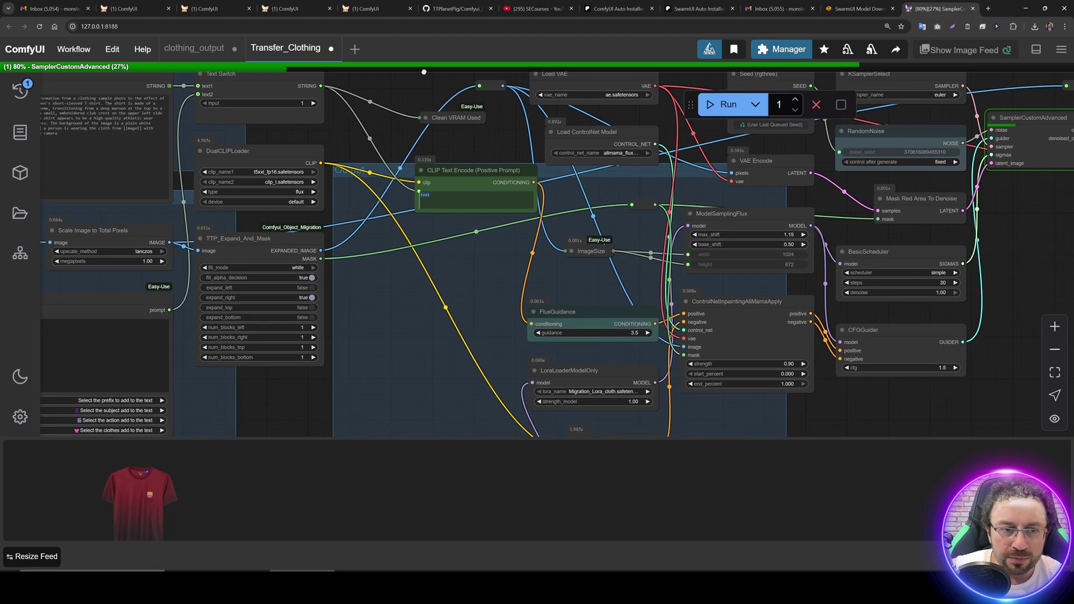
{"action": "scroll", "coordinate": [301, 182], "scroll_direction": "up", "scroll_amount": 3}
{"action": "scroll", "coordinate": [301, 182], "scroll_direction": "up", "scroll_amount": 2}
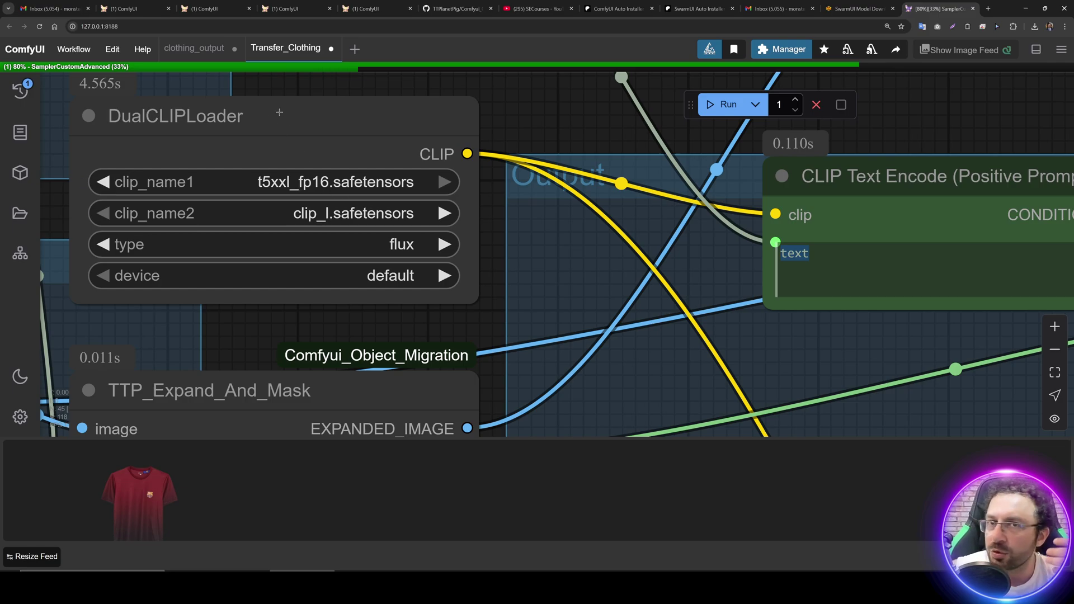
{"action": "scroll", "coordinate": [376, 241], "scroll_direction": "down", "scroll_amount": 2}
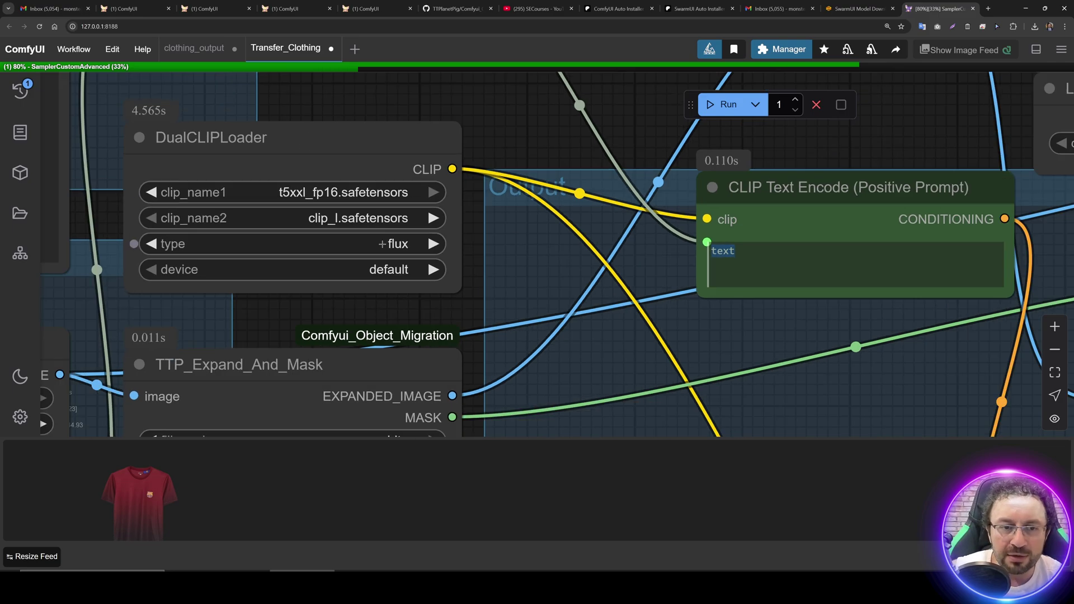
{"action": "left_click", "coordinate": [374, 269]}
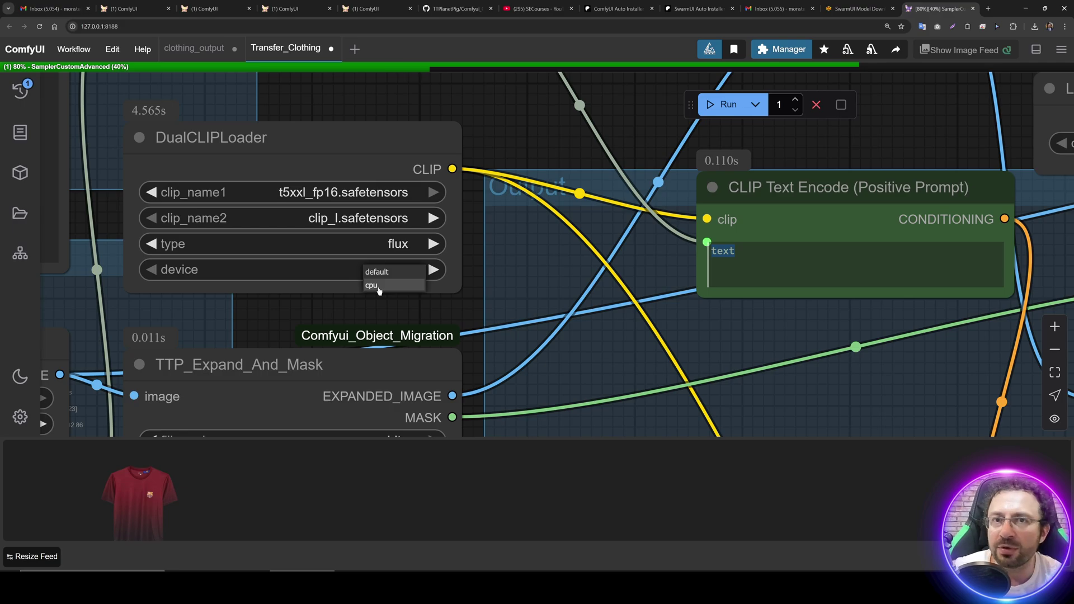
{"action": "left_click", "coordinate": [527, 120]}
{"action": "scroll", "coordinate": [528, 120], "scroll_direction": "down", "scroll_amount": 3}
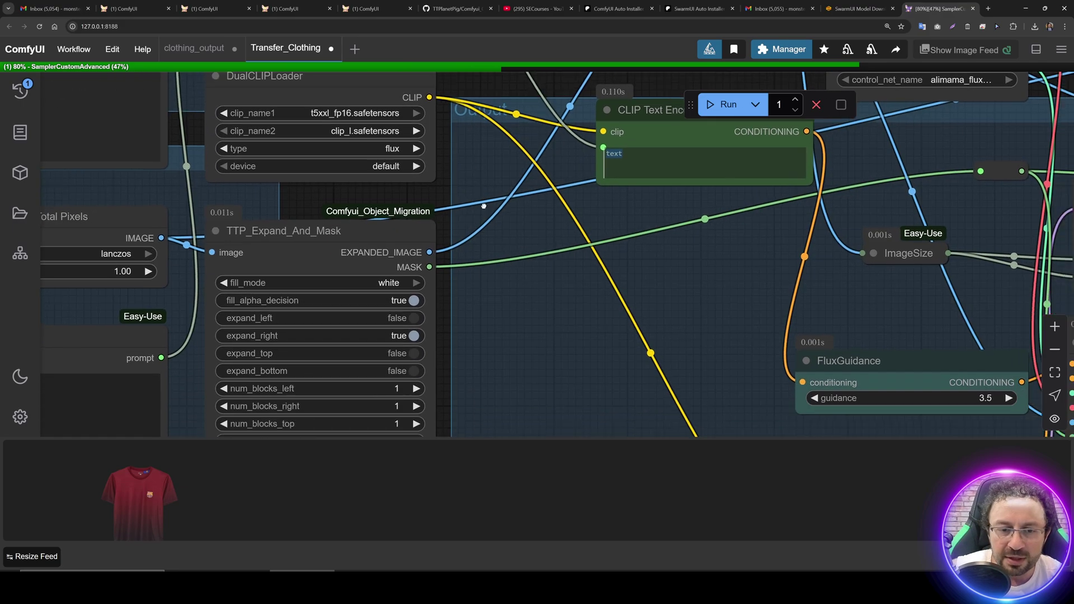
{"action": "scroll", "coordinate": [533, 236], "scroll_direction": "right", "scroll_amount": 10}
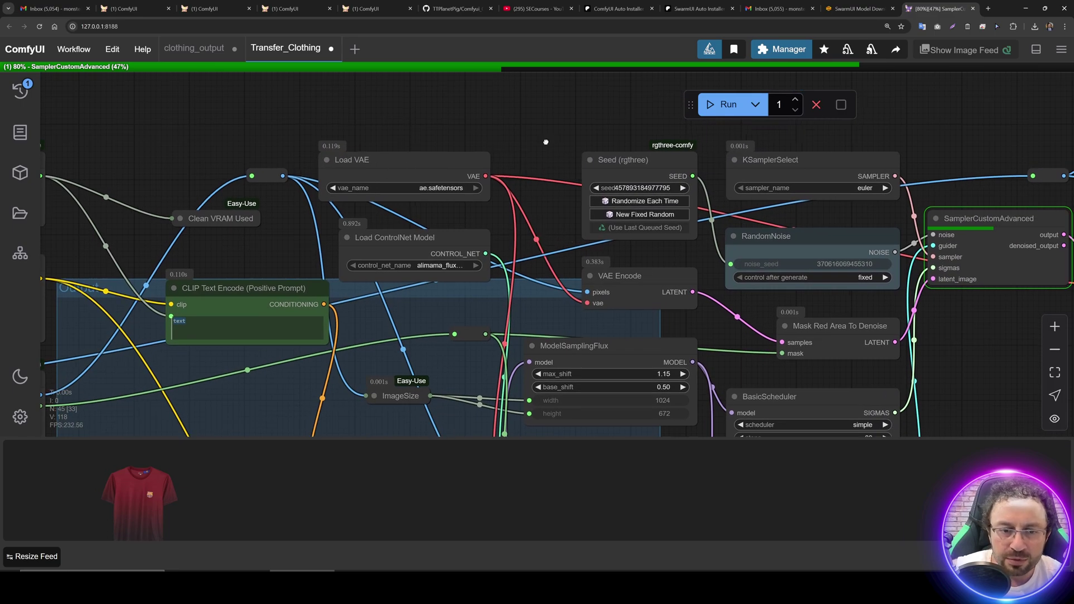
{"action": "scroll", "coordinate": [577, 381], "scroll_direction": "up", "scroll_amount": 4}
Enlarge Load ControlNet Model and LoraLoaderModelOnly to show full filenames, then pan to the outputs.
{"action": "left_click", "coordinate": [451, 234]}
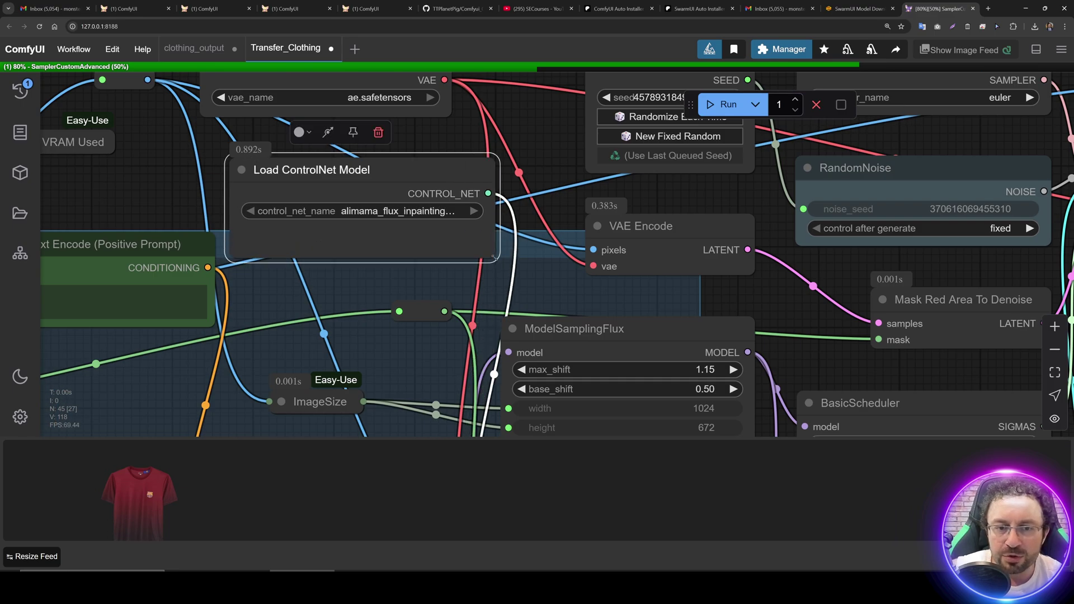
{"action": "left_click_drag", "start_coordinate": [451, 233], "coordinate": [541, 255]}
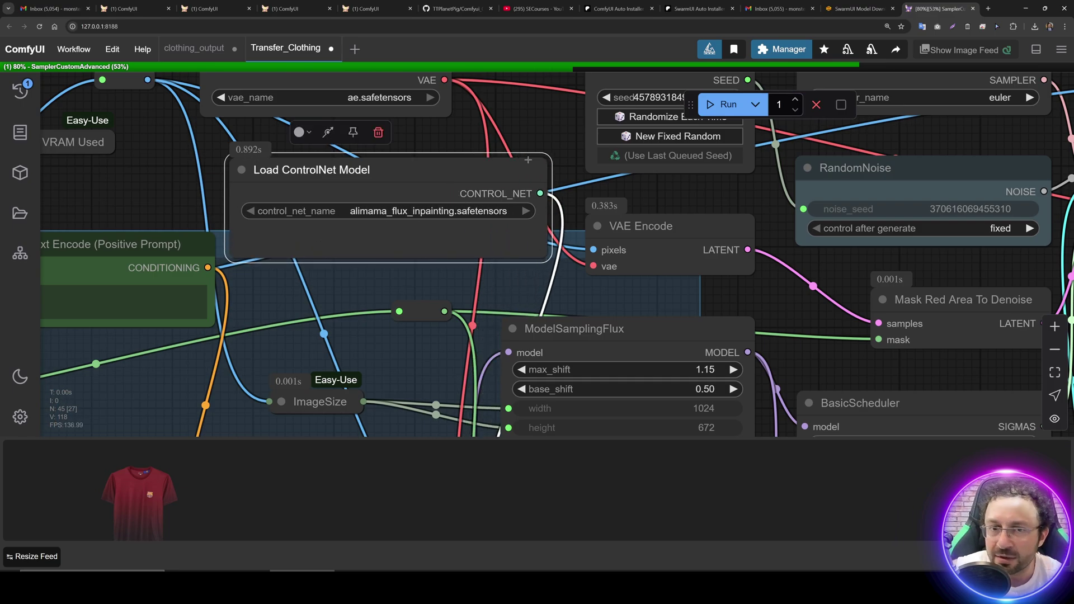
{"action": "scroll", "coordinate": [526, 153], "scroll_direction": "down", "scroll_amount": 3}
{"action": "scroll", "coordinate": [900, 199], "scroll_direction": "down", "scroll_amount": 5}
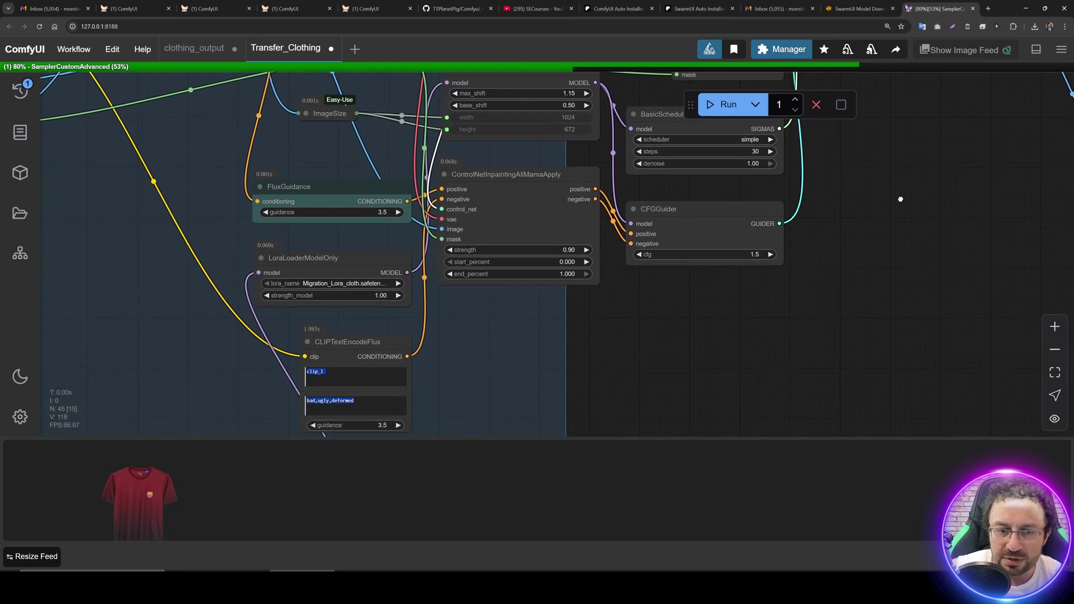
{"action": "left_click_drag", "start_coordinate": [407, 301], "coordinate": [472, 320]}
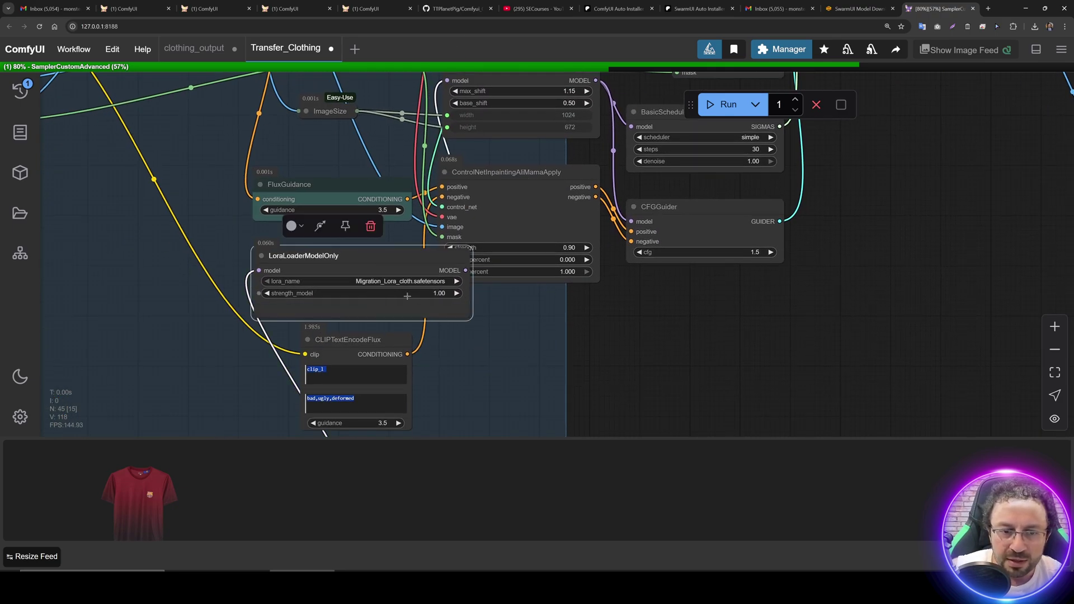
{"action": "left_click_drag", "start_coordinate": [553, 316], "coordinate": [743, 437]}
{"action": "scroll", "coordinate": [462, 221], "scroll_direction": "up", "scroll_amount": 2}
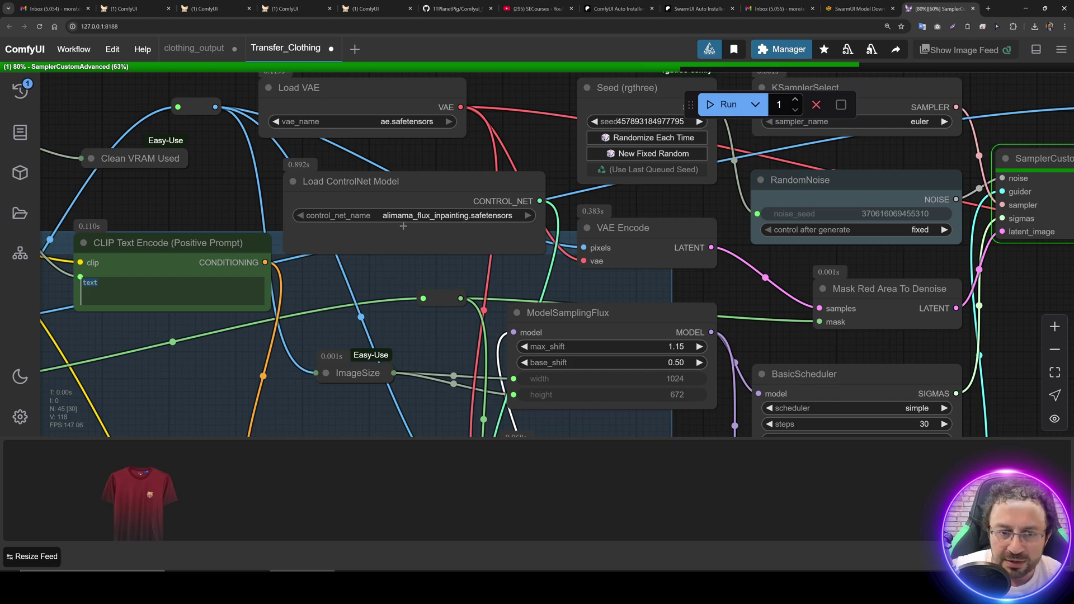
{"action": "scroll", "coordinate": [438, 289], "scroll_direction": "down", "scroll_amount": 5}
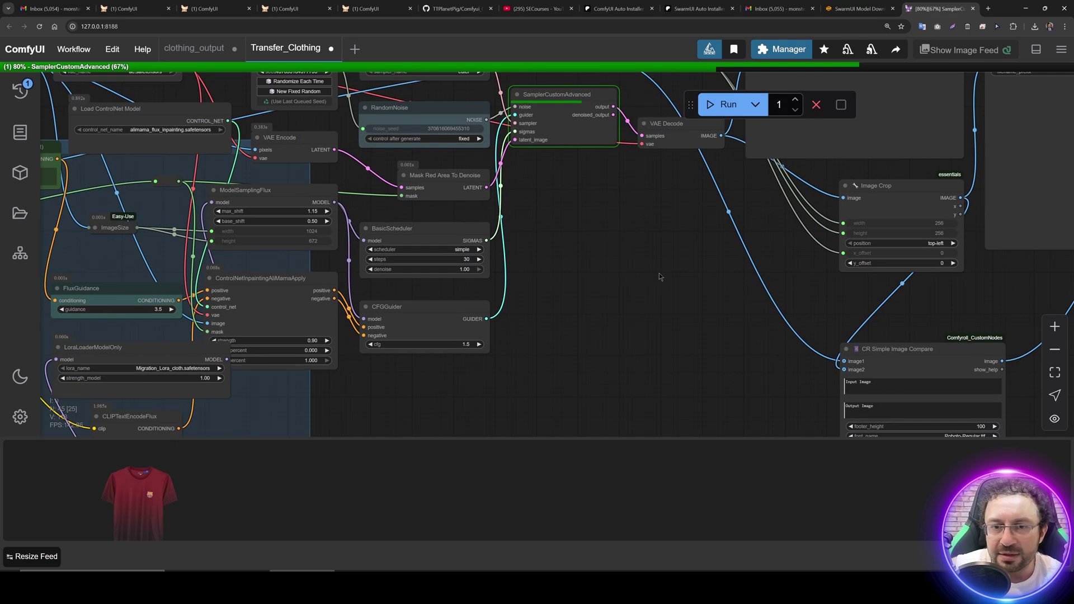
{"action": "mouse_move", "coordinate": [438, 290]}
{"action": "left_mouse_down"}
{"action": "mouse_move", "coordinate": [526, 364]}
{"action": "mouse_move", "coordinate": [457, 321]}
{"action": "left_mouse_up"}
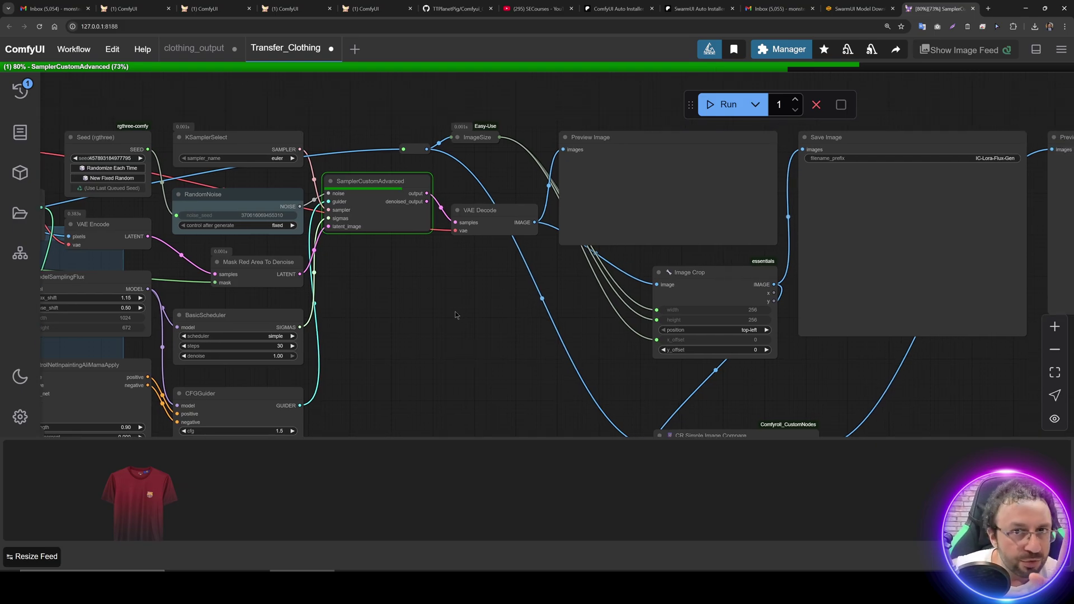
{"action": "scroll", "coordinate": [461, 318], "scroll_direction": "up", "scroll_amount": 1}
{"action": "scroll", "coordinate": [497, 332], "scroll_direction": "right", "scroll_amount": 5}
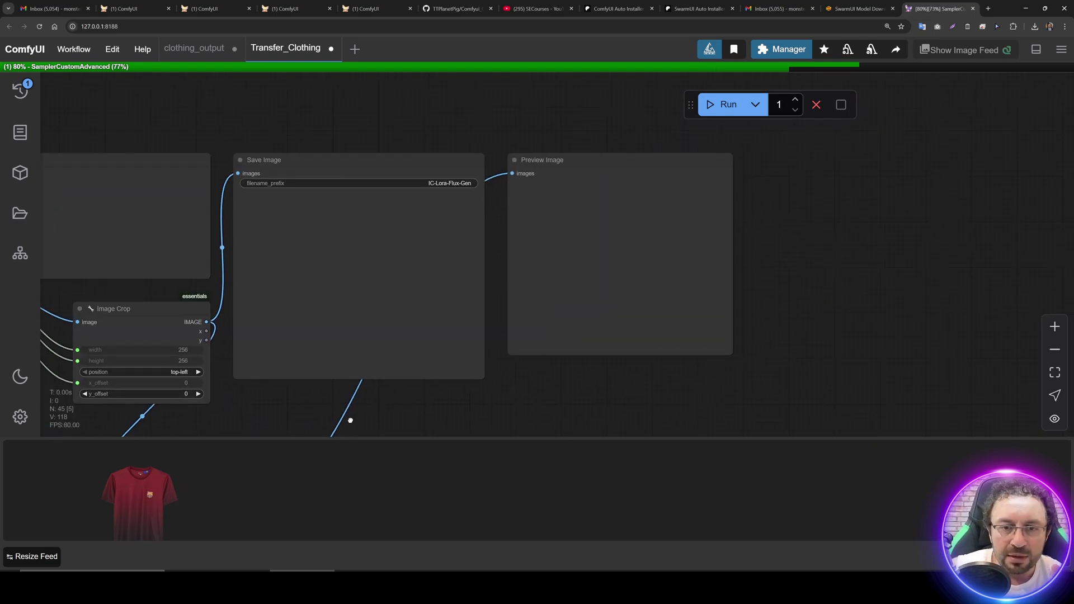
{"action": "scroll", "coordinate": [651, 309], "scroll_direction": "left", "scroll_amount": 3}
{"action": "scroll", "coordinate": [714, 331], "scroll_direction": "right", "scroll_amount": 3}
{"action": "scroll", "coordinate": [490, 374], "scroll_direction": "right", "scroll_amount": 1}
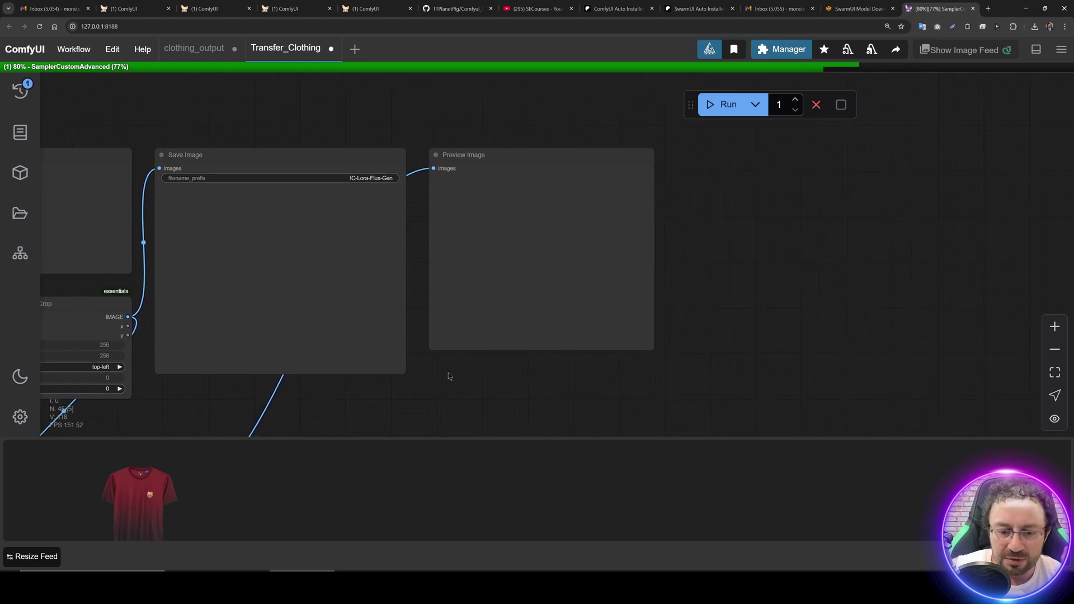
Check console and GPU progress, then inspect the MinusZone loader's double_blocks_cuda_size, leaving it at 7.
{"action": "key", "text": "alt+Tab"}
{"action": "key", "text": "alt+Tab"}
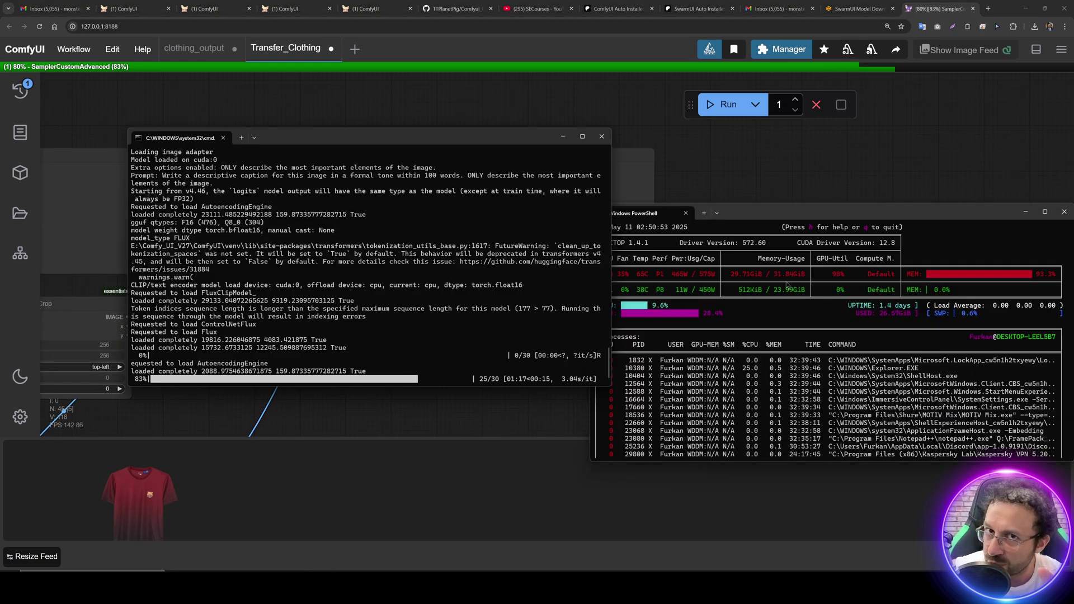
{"action": "key", "text": "alt+Tab"}
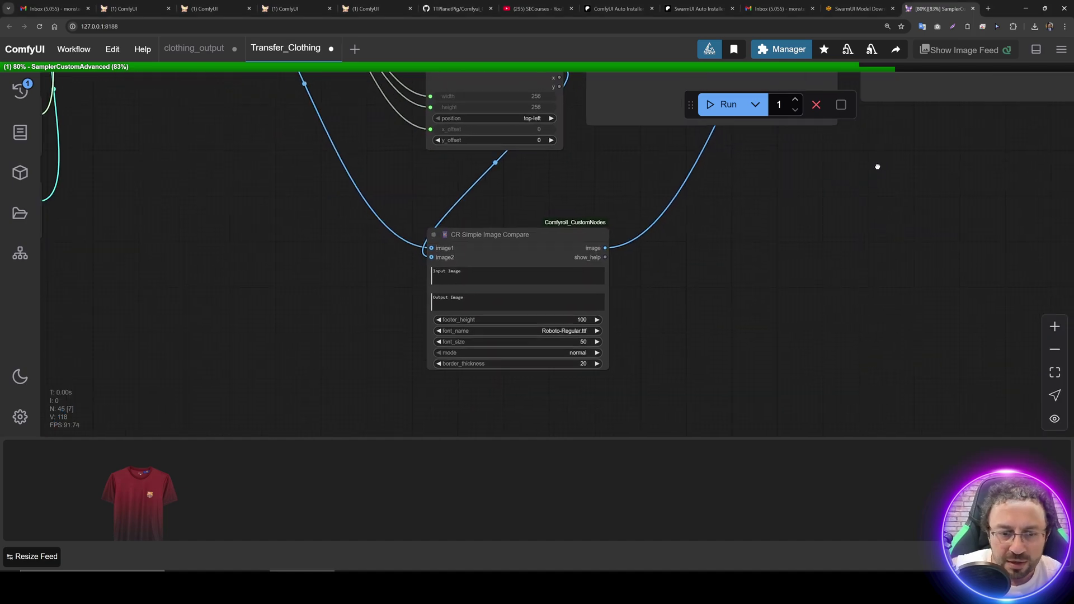
{"action": "scroll", "coordinate": [896, 278], "scroll_direction": "left", "scroll_amount": 5}
{"action": "scroll", "coordinate": [834, 216], "scroll_direction": "up", "scroll_amount": 3}
{"action": "scroll", "coordinate": [587, 214], "scroll_direction": "left", "scroll_amount": 5}
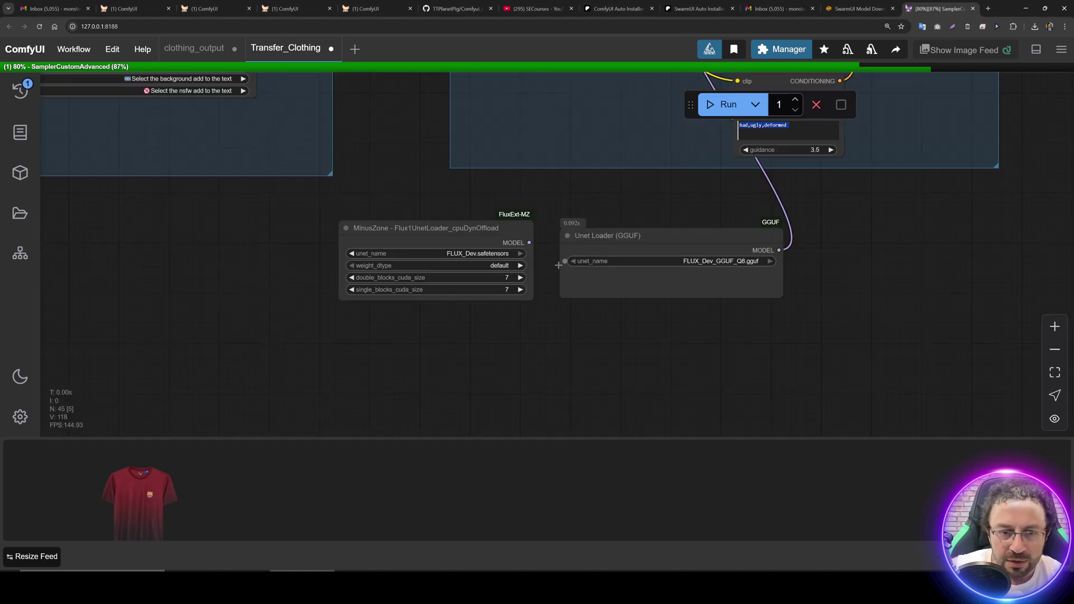
{"action": "scroll", "coordinate": [406, 212], "scroll_direction": "up", "scroll_amount": 3}
{"action": "left_click", "coordinate": [406, 212]}
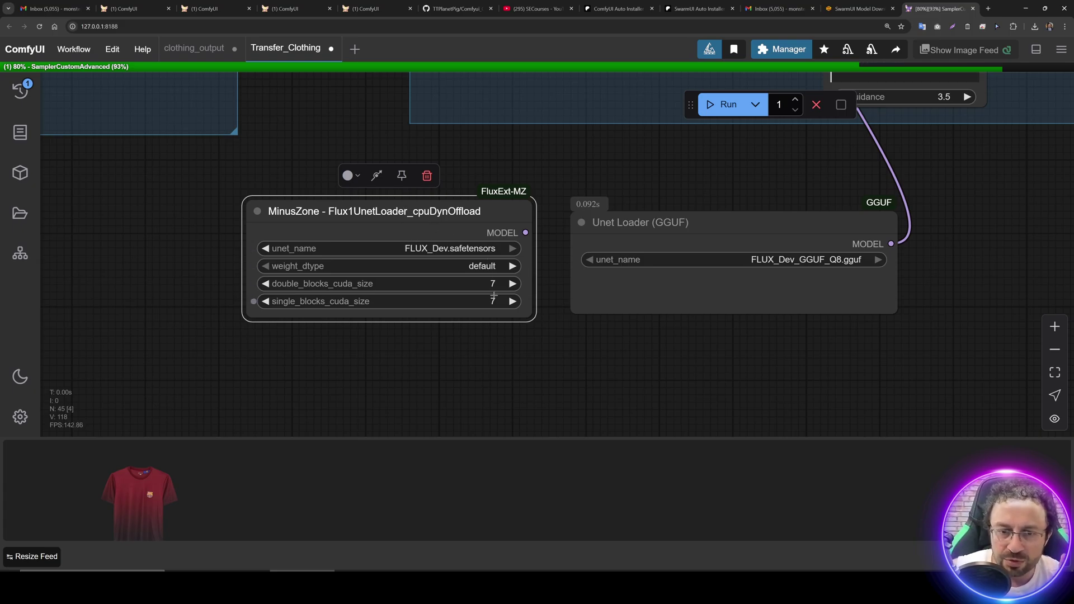
{"action": "left_click", "coordinate": [477, 283]}
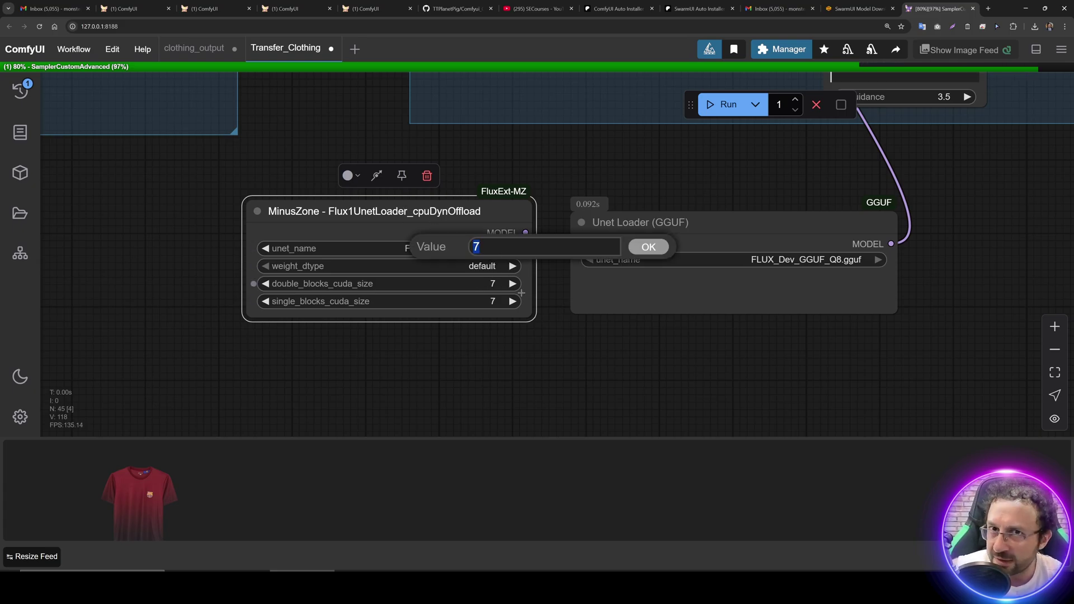
{"action": "left_click", "coordinate": [542, 341]}
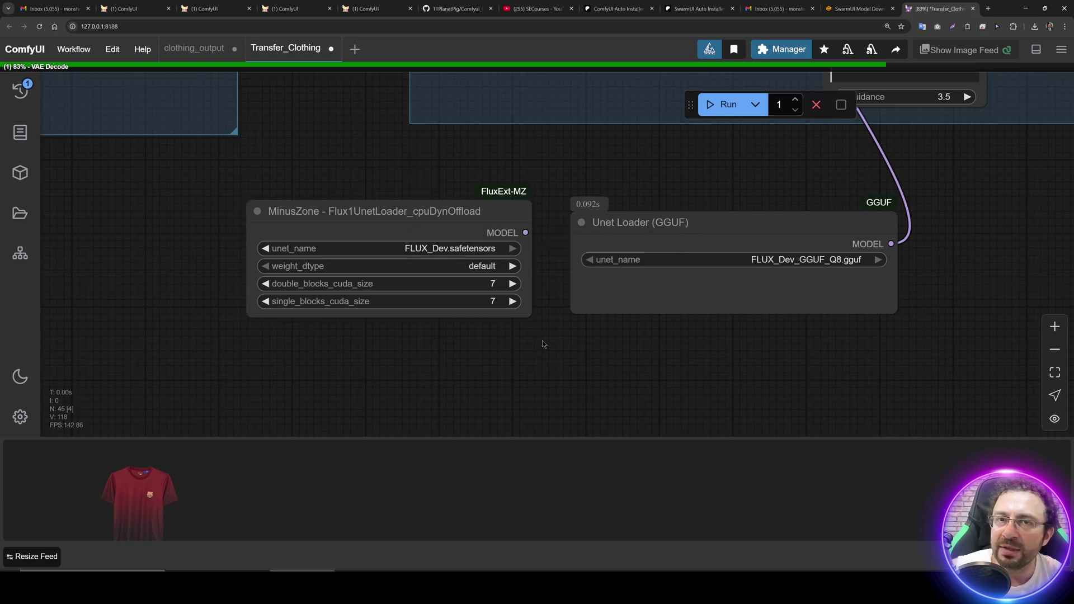
{"action": "scroll", "coordinate": [558, 359], "scroll_direction": "up", "scroll_amount": 2}
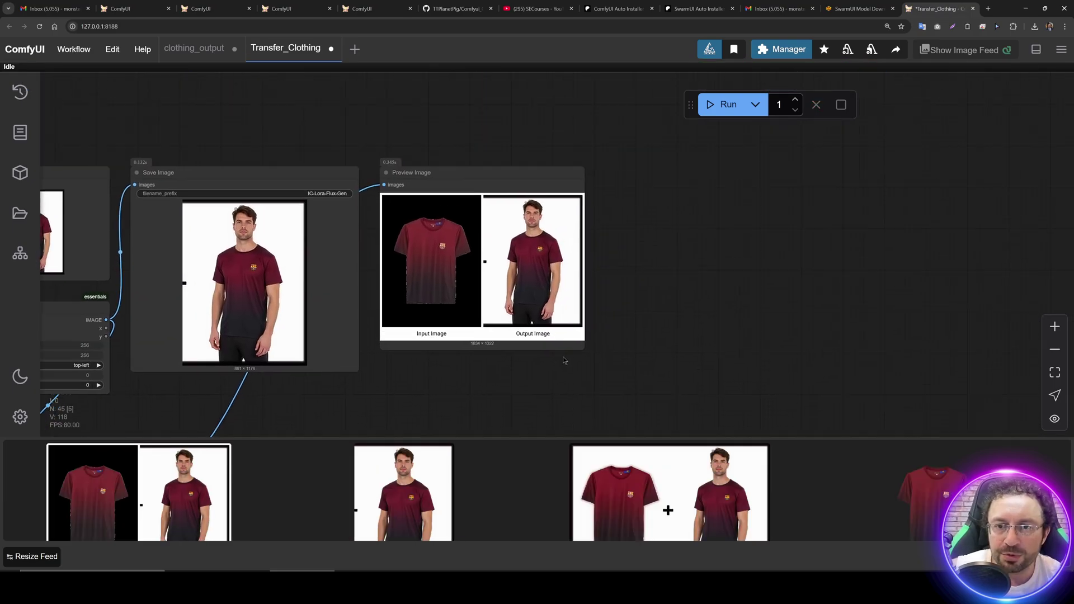
{"action": "scroll", "coordinate": [558, 359], "scroll_direction": "up", "scroll_amount": 3}
{"action": "scroll", "coordinate": [558, 359], "scroll_direction": "up", "scroll_amount": 3}
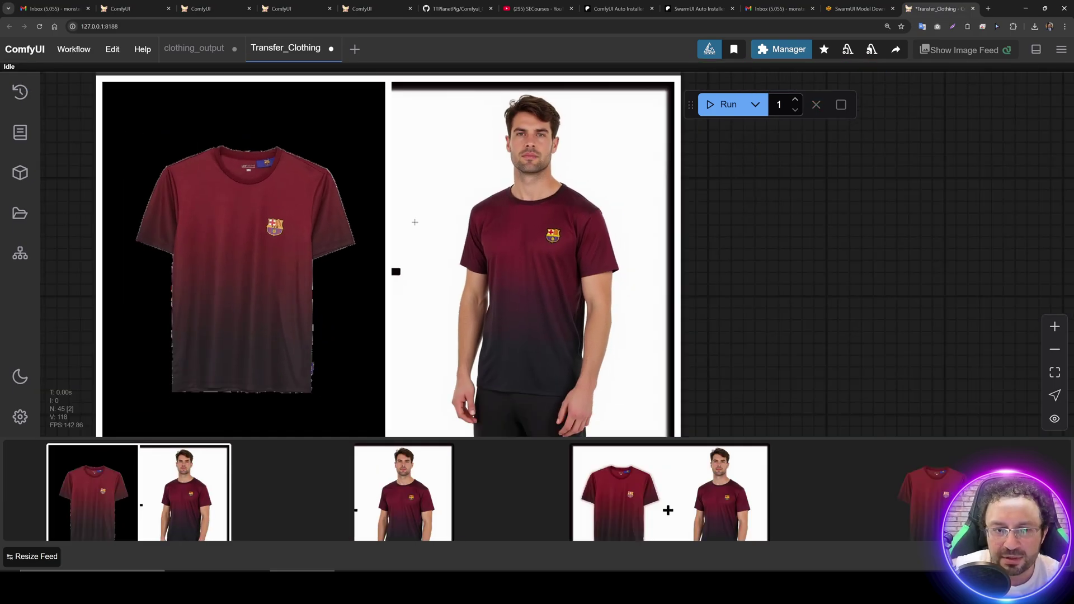
{"action": "scroll", "coordinate": [309, 208], "scroll_direction": "up", "scroll_amount": 2}
Inspect the comparison output, then drag 3d_figure_output.png from File Explorer onto the canvas.
{"action": "left_click_drag", "start_coordinate": [349, 149], "coordinate": [403, 123]}
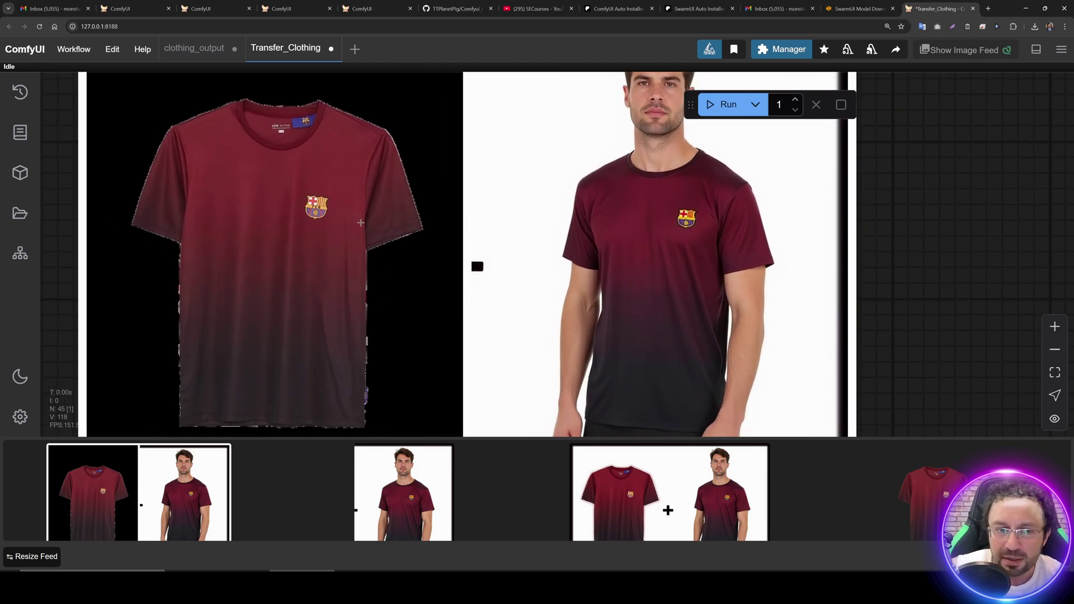
{"action": "scroll", "coordinate": [503, 236], "scroll_direction": "up", "scroll_amount": 2}
{"action": "scroll", "coordinate": [528, 215], "scroll_direction": "up", "scroll_amount": 2}
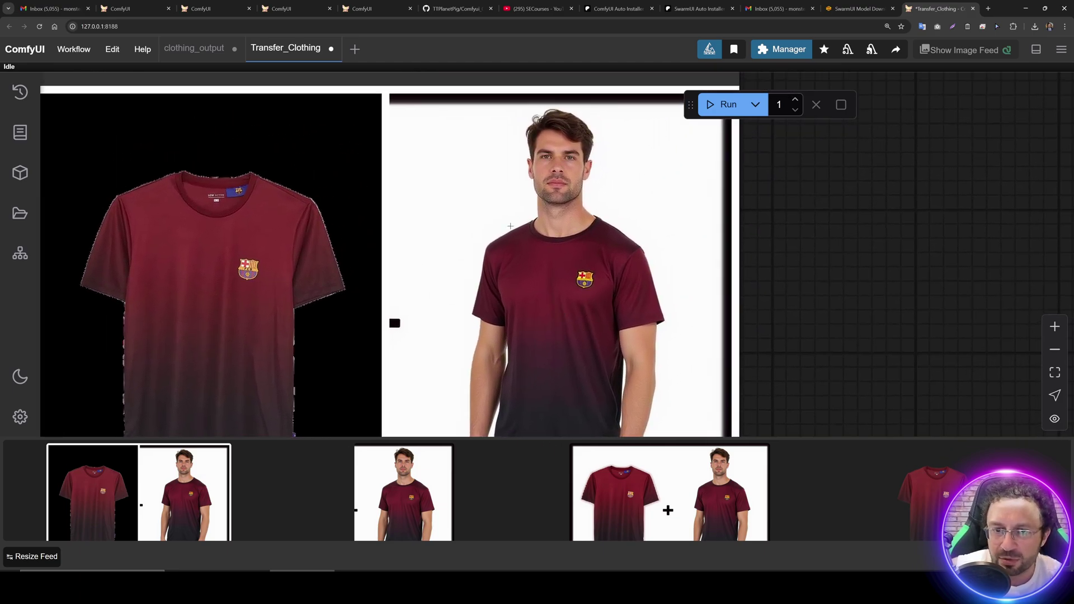
{"action": "scroll", "coordinate": [528, 215], "scroll_direction": "up", "scroll_amount": 2}
{"action": "scroll", "coordinate": [515, 192], "scroll_direction": "up", "scroll_amount": 2}
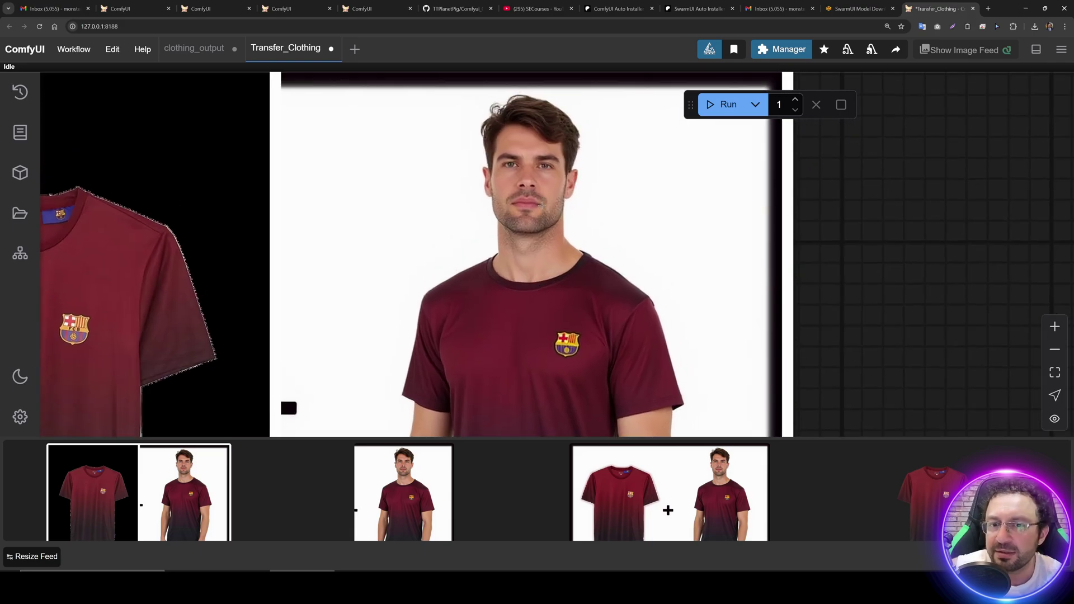
{"action": "scroll", "coordinate": [612, 214], "scroll_direction": "down", "scroll_amount": 2}
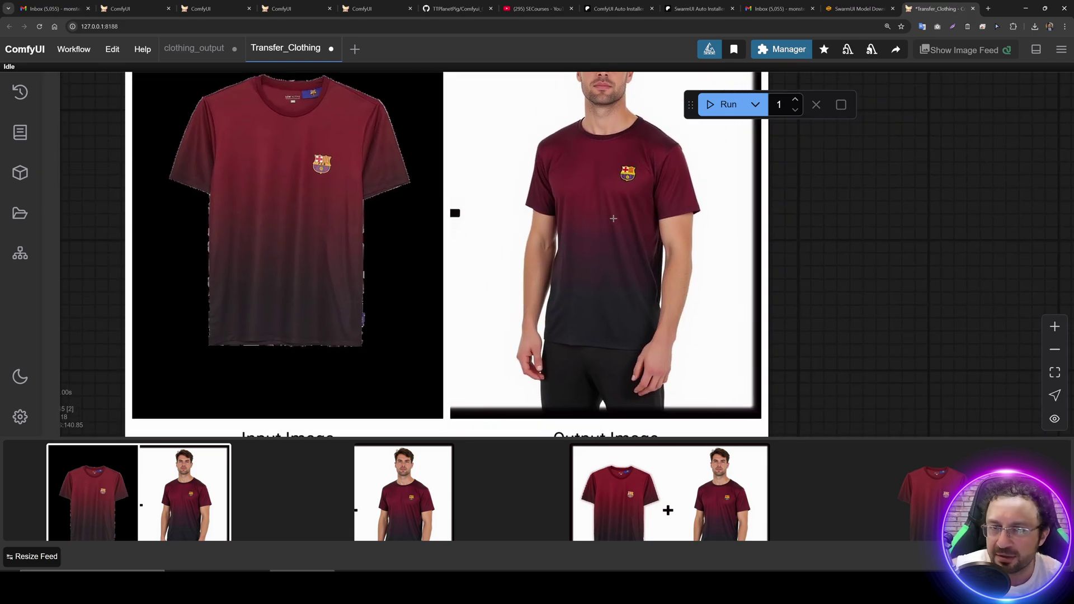
{"action": "scroll", "coordinate": [613, 218], "scroll_direction": "down", "scroll_amount": 2}
{"action": "left_click_drag", "start_coordinate": [613, 219], "coordinate": [567, 332]}
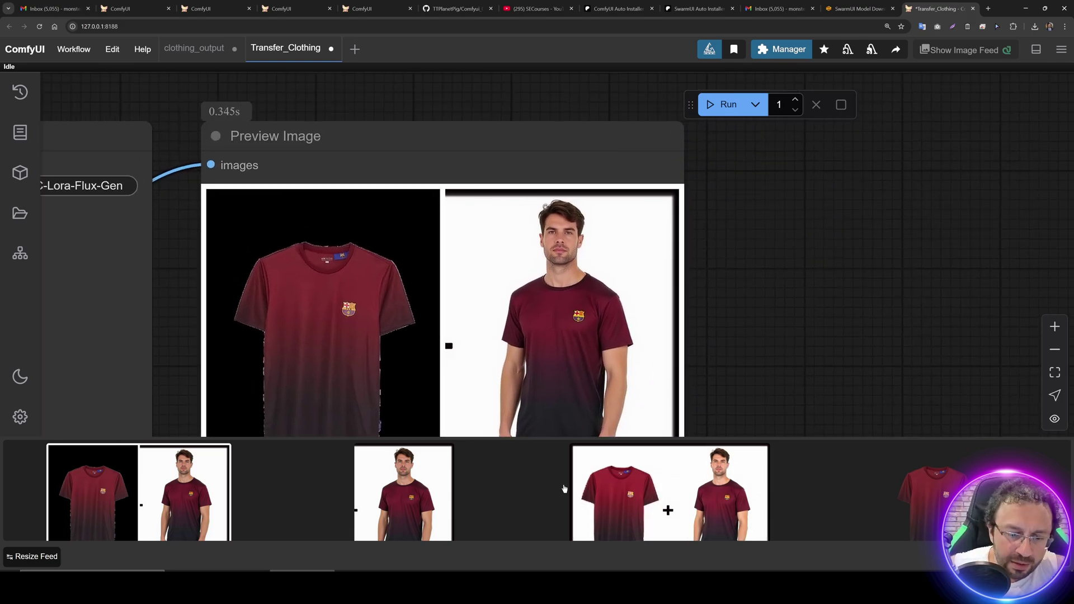
{"action": "key", "text": "alt+Tab"}
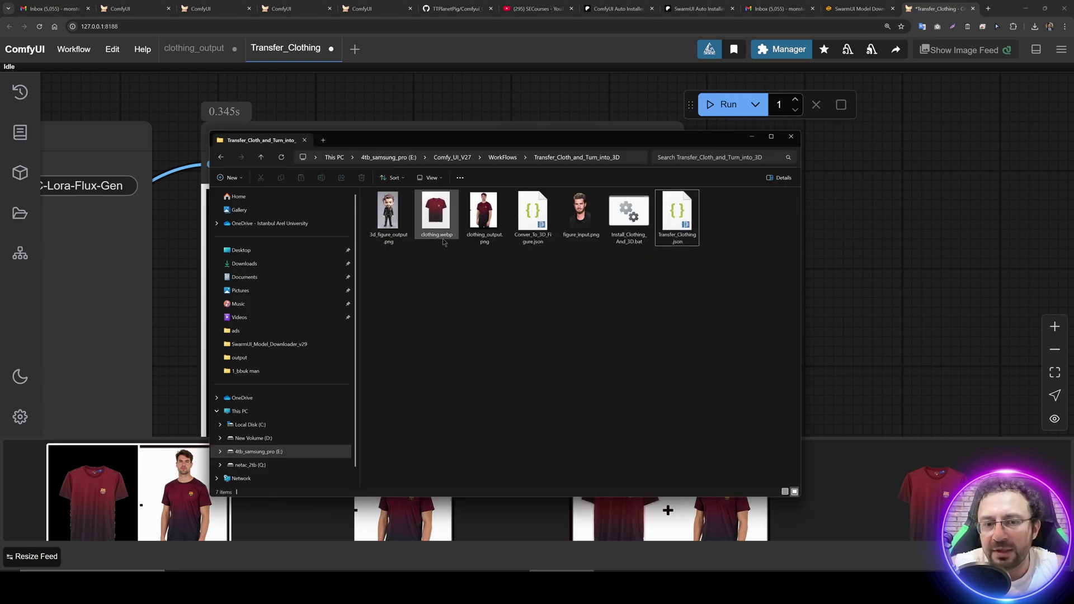
{"action": "left_click", "coordinate": [388, 217]}
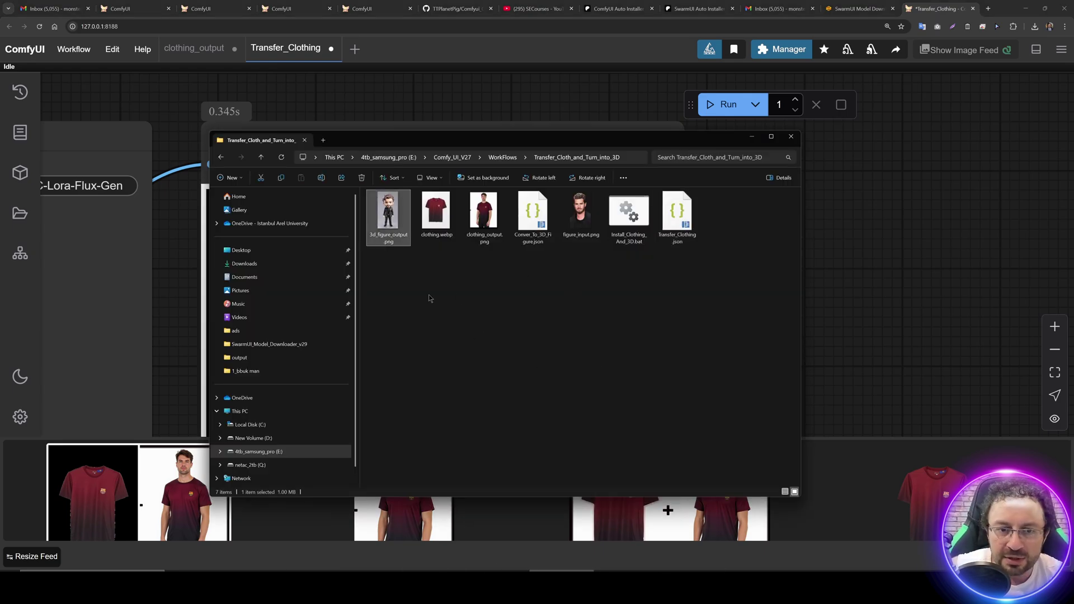
{"action": "left_click_drag", "start_coordinate": [387, 217], "coordinate": [429, 147]}
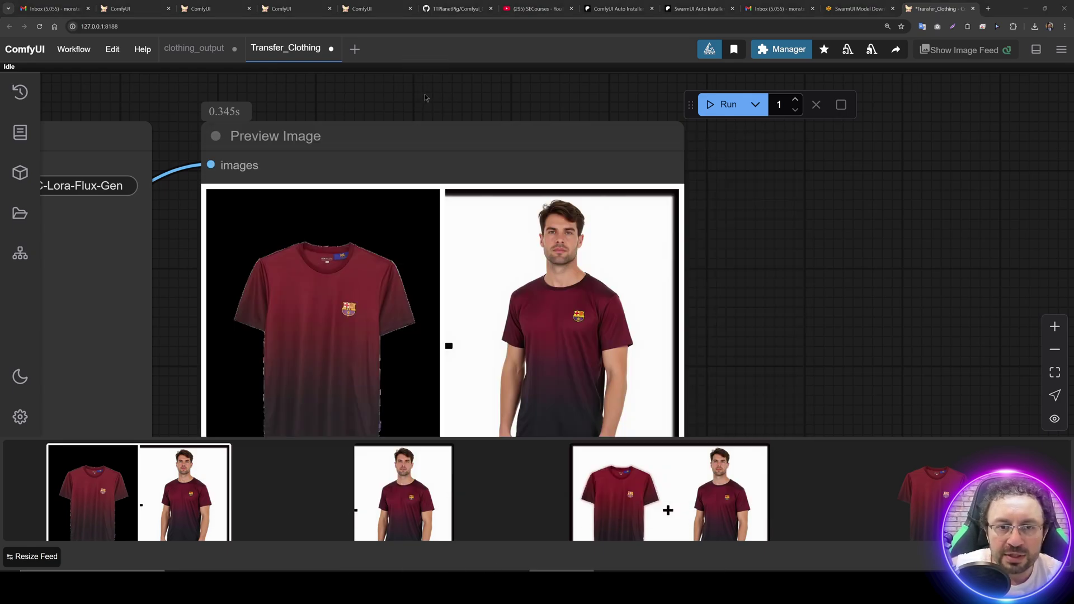
{"action": "scroll", "coordinate": [428, 148], "scroll_direction": "up", "scroll_amount": 3}
{"action": "scroll", "coordinate": [269, 355], "scroll_direction": "up", "scroll_amount": 3}
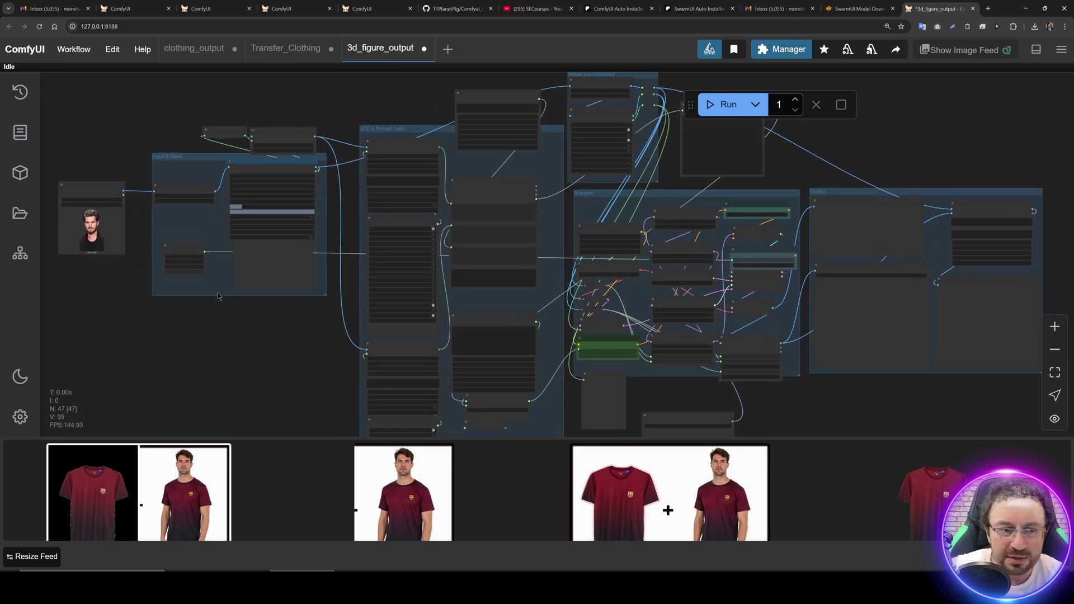
{"action": "scroll", "coordinate": [270, 354], "scroll_direction": "up", "scroll_amount": 3}
Tour the 3d_figure_output graph and move the MinusZone loader beside the Unet Loader (GGUF).
{"action": "left_click_drag", "start_coordinate": [269, 354], "coordinate": [423, 225]}
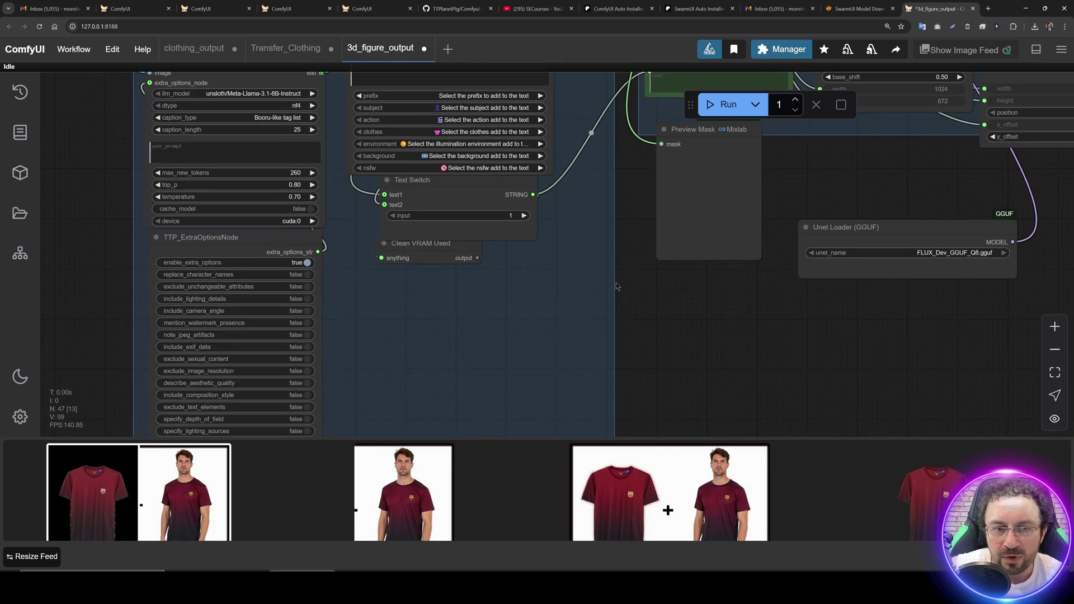
{"action": "scroll", "coordinate": [374, 150], "scroll_direction": "up", "scroll_amount": 4}
{"action": "scroll", "coordinate": [374, 150], "scroll_direction": "up", "scroll_amount": 2}
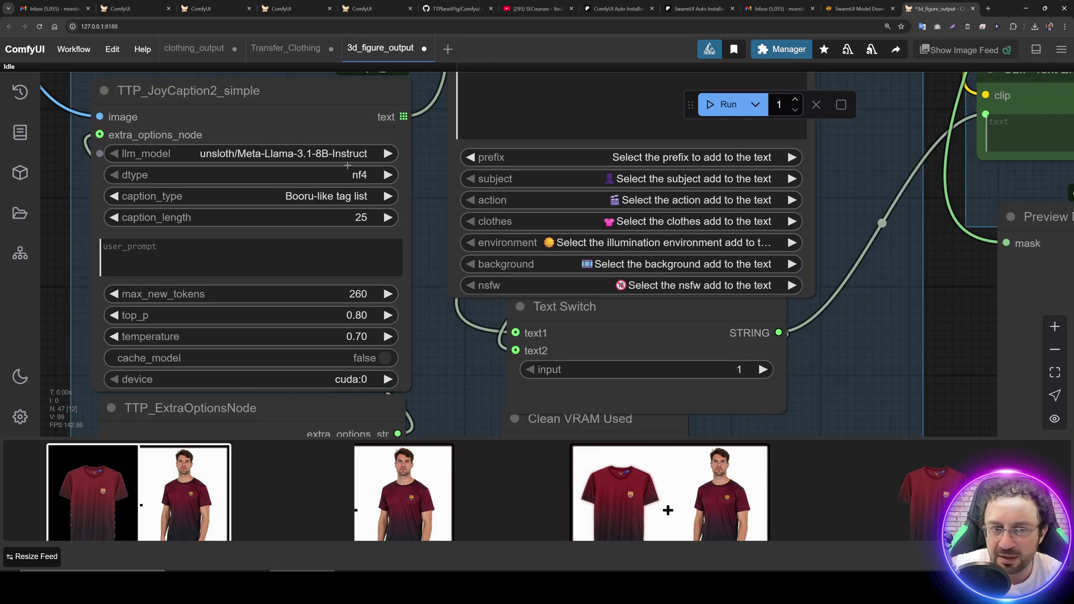
{"action": "scroll", "coordinate": [370, 174], "scroll_direction": "down", "scroll_amount": 2}
{"action": "scroll", "coordinate": [370, 173], "scroll_direction": "down", "scroll_amount": 2}
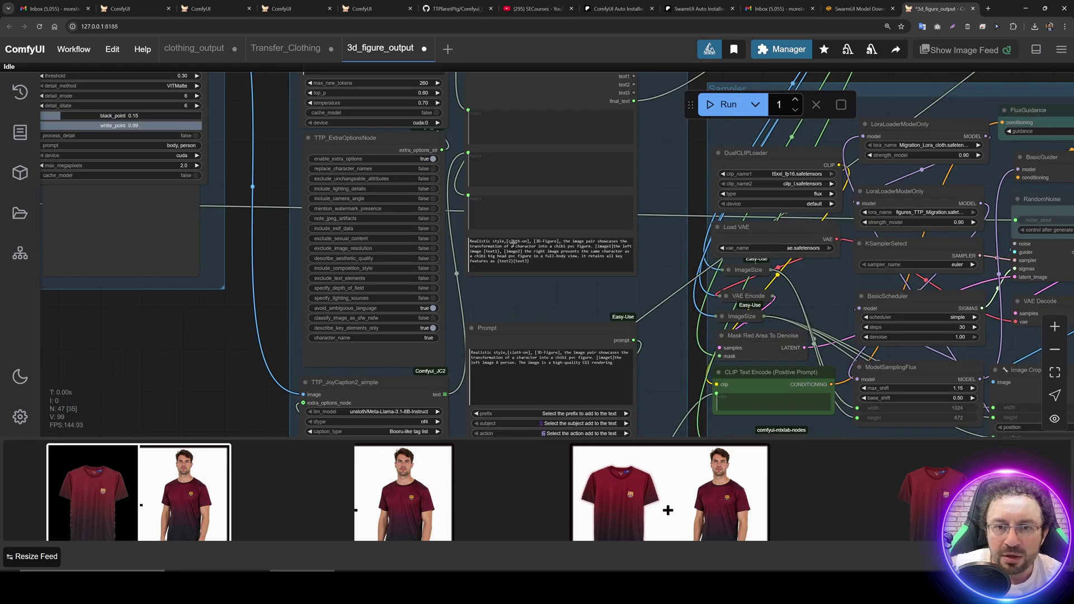
{"action": "scroll", "coordinate": [481, 164], "scroll_direction": "down", "scroll_amount": 1}
{"action": "scroll", "coordinate": [477, 251], "scroll_direction": "up", "scroll_amount": 1}
{"action": "scroll", "coordinate": [477, 251], "scroll_direction": "up", "scroll_amount": 2}
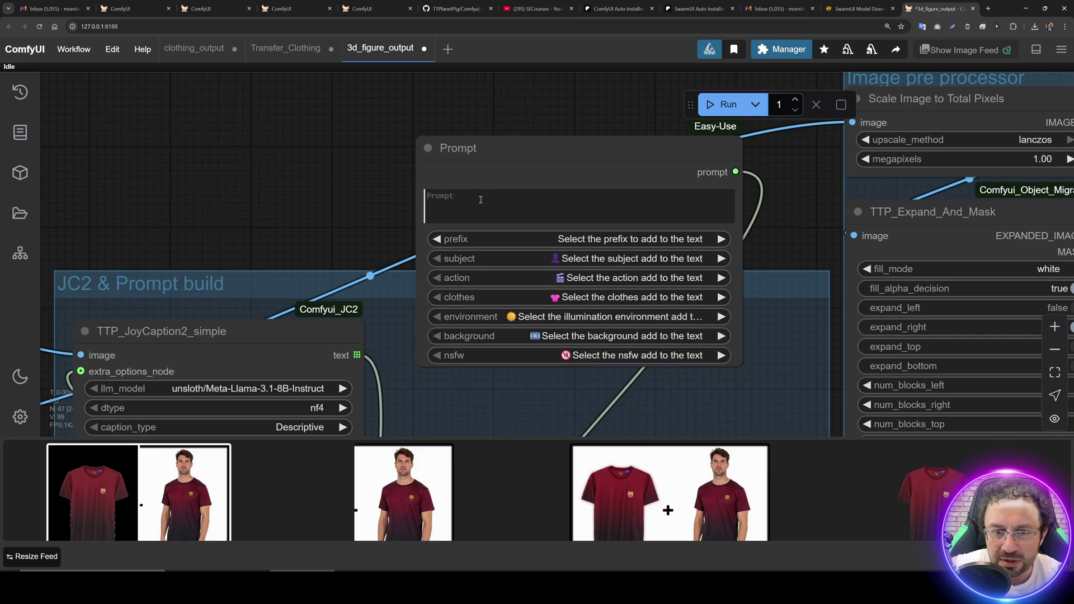
{"action": "scroll", "coordinate": [478, 251], "scroll_direction": "up", "scroll_amount": 2}
{"action": "mouse_move", "coordinate": [738, 419]}
{"action": "left_mouse_down"}
{"action": "mouse_move", "coordinate": [433, 194]}
{"action": "mouse_move", "coordinate": [482, 203]}
{"action": "left_mouse_up"}
{"action": "scroll", "coordinate": [481, 290], "scroll_direction": "up", "scroll_amount": 4}
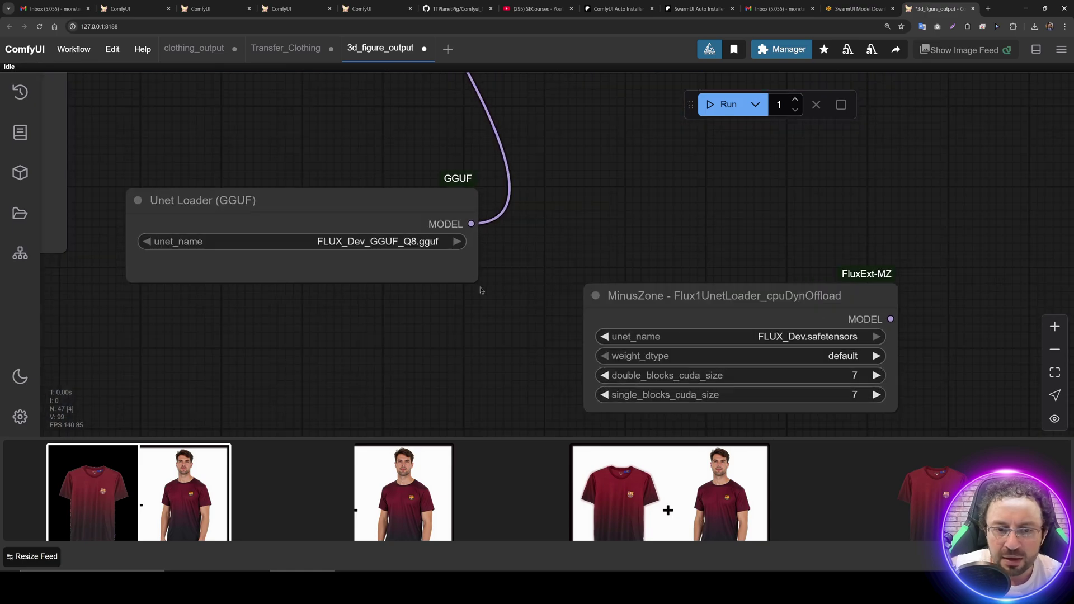
{"action": "left_click_drag", "start_coordinate": [646, 297], "coordinate": [597, 219]}
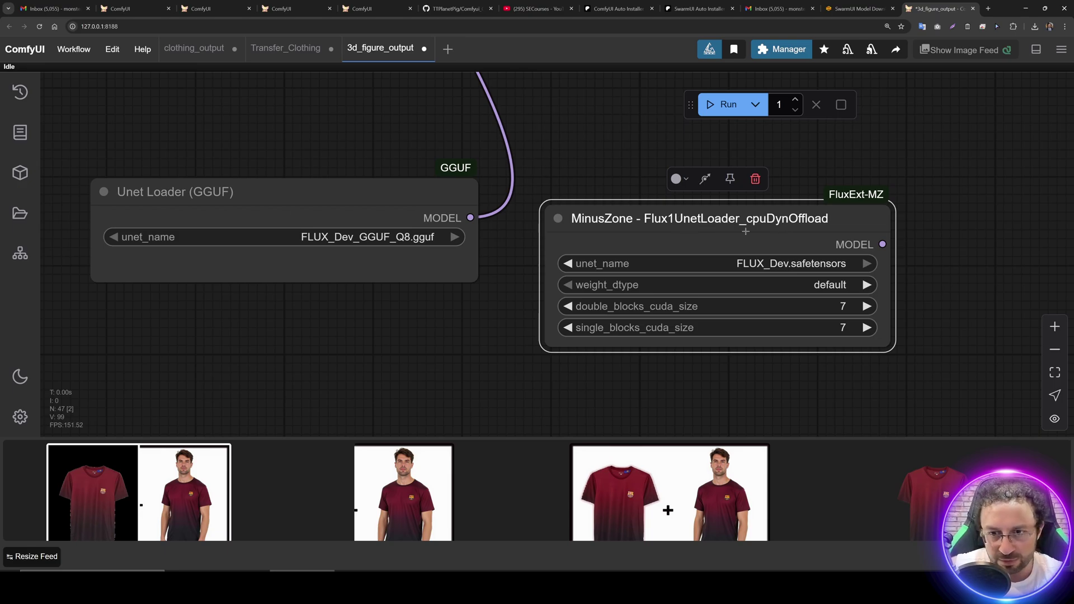
{"action": "scroll", "coordinate": [629, 205], "scroll_direction": "down", "scroll_amount": 4}
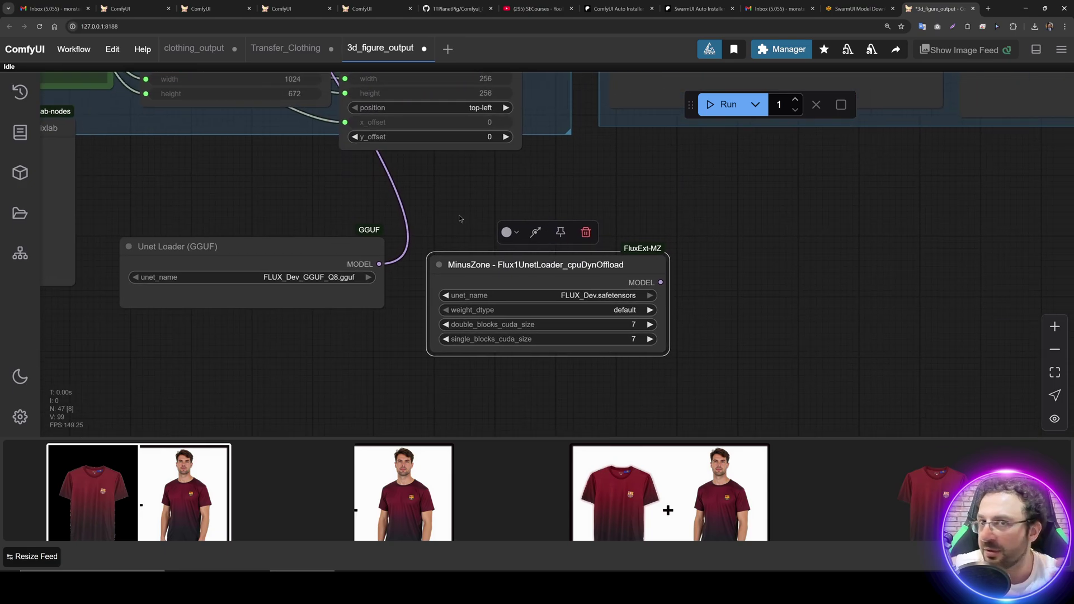
{"action": "left_click_drag", "start_coordinate": [609, 170], "coordinate": [525, 333]}
{"action": "scroll", "coordinate": [526, 333], "scroll_direction": "down", "scroll_amount": 2}
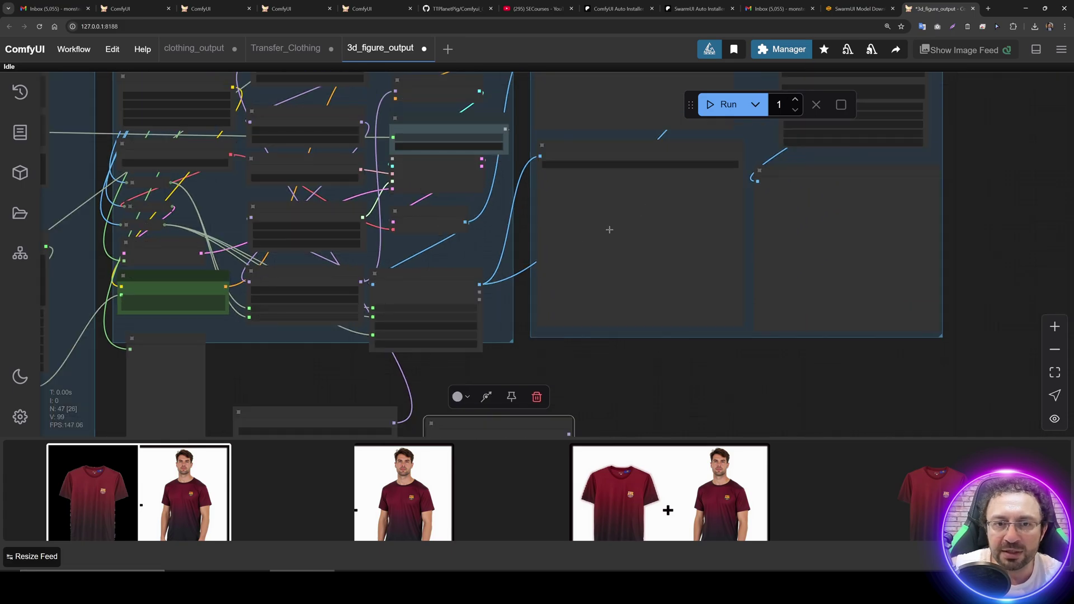
{"action": "scroll", "coordinate": [585, 293], "scroll_direction": "down", "scroll_amount": 1}
{"action": "scroll", "coordinate": [572, 249], "scroll_direction": "up", "scroll_amount": 2}
{"action": "scroll", "coordinate": [561, 204], "scroll_direction": "up", "scroll_amount": 1}
{"action": "scroll", "coordinate": [593, 294], "scroll_direction": "up", "scroll_amount": 1}
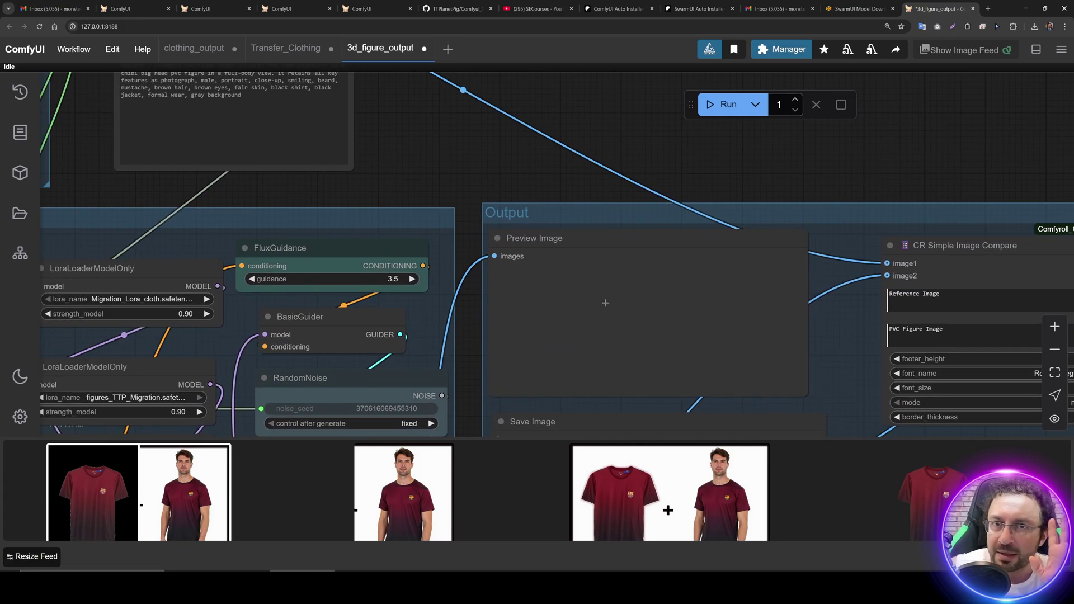
{"action": "scroll", "coordinate": [605, 303], "scroll_direction": "down", "scroll_amount": 1}
{"action": "scroll", "coordinate": [624, 346], "scroll_direction": "down", "scroll_amount": 1}
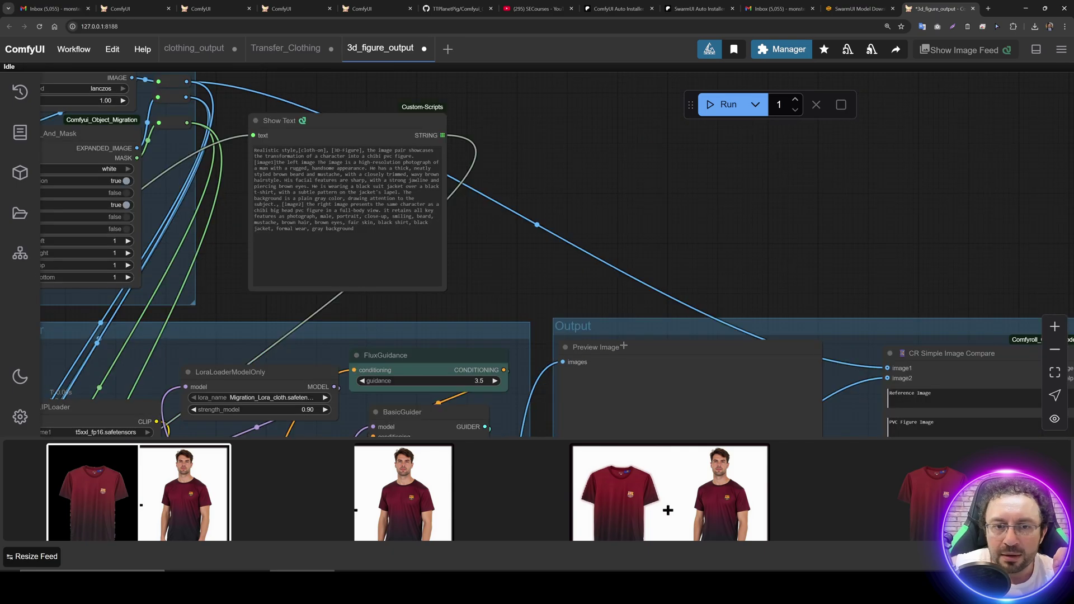
{"action": "scroll", "coordinate": [514, 284], "scroll_direction": "up", "scroll_amount": 1}
{"action": "scroll", "coordinate": [541, 205], "scroll_direction": "up", "scroll_amount": 1}
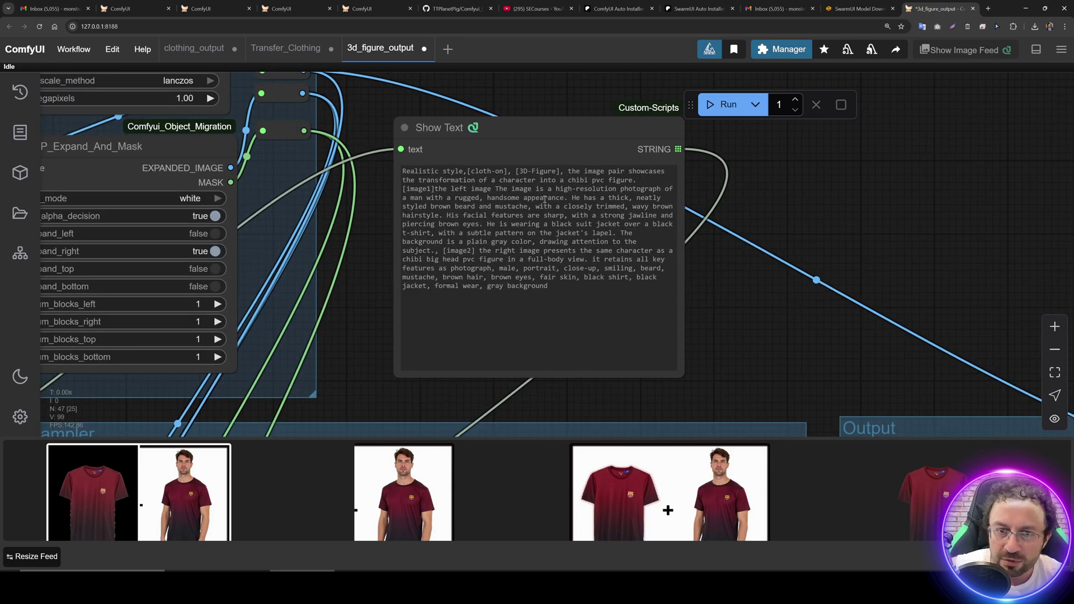
Queue the chibi PVC figure workflow and pan across the portrait, seed and output nodes.
{"action": "left_click", "coordinate": [722, 105]}
{"action": "scroll", "coordinate": [728, 302], "scroll_direction": "down", "scroll_amount": 2}
{"action": "scroll", "coordinate": [308, 195], "scroll_direction": "up", "scroll_amount": 2}
{"action": "left_click_drag", "start_coordinate": [307, 195], "coordinate": [748, 102]}
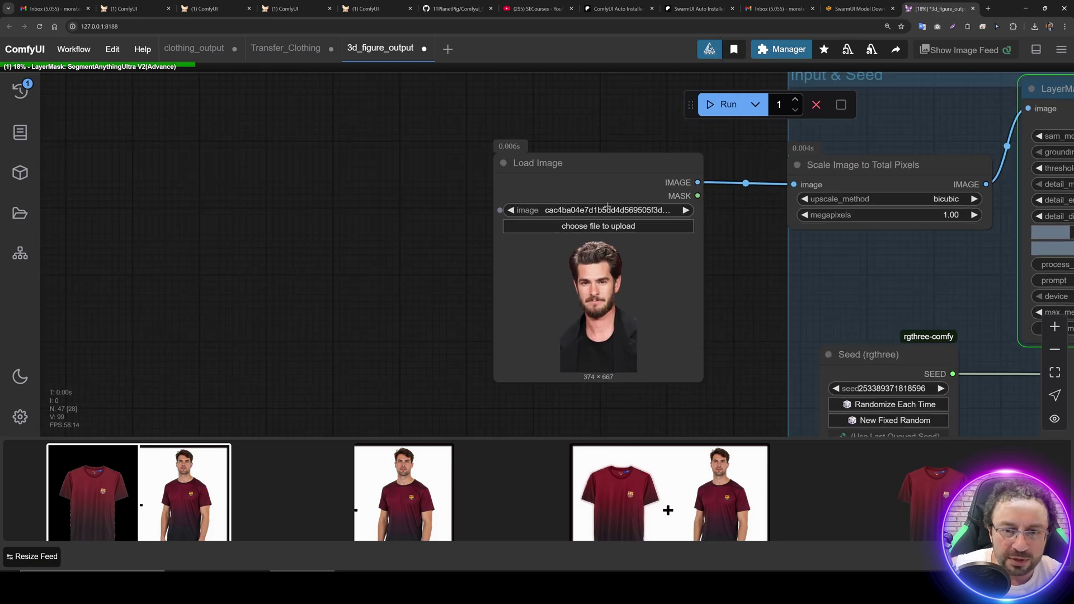
{"action": "scroll", "coordinate": [748, 285], "scroll_direction": "up", "scroll_amount": 1}
{"action": "left_click_drag", "start_coordinate": [747, 286], "coordinate": [566, 226]}
{"action": "scroll", "coordinate": [537, 243], "scroll_direction": "up", "scroll_amount": 2}
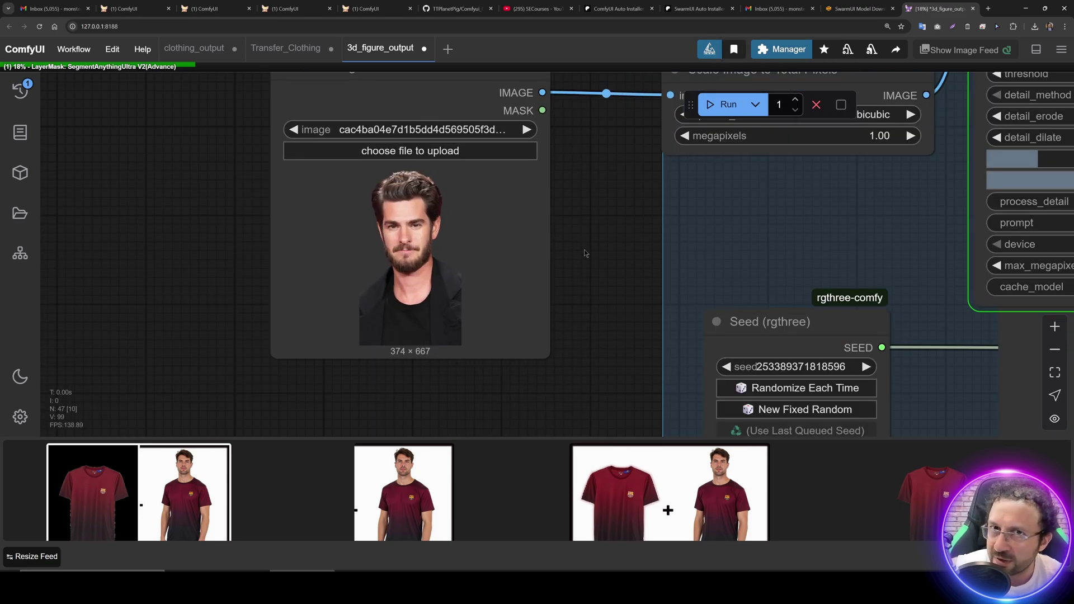
{"action": "scroll", "coordinate": [585, 252], "scroll_direction": "down", "scroll_amount": 2}
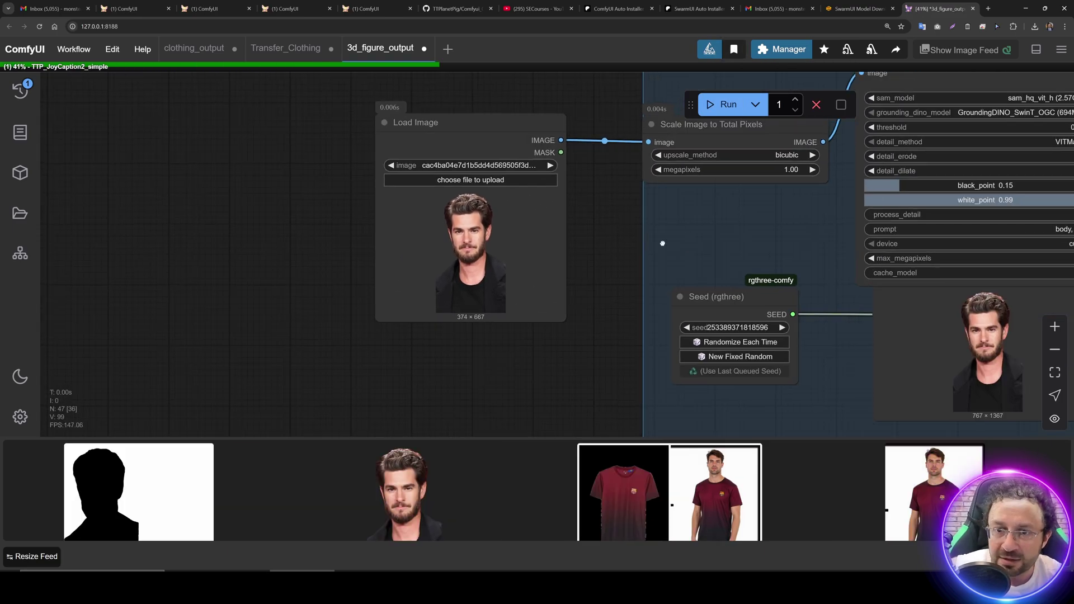
{"action": "scroll", "coordinate": [691, 235], "scroll_direction": "down", "scroll_amount": 2}
{"action": "scroll", "coordinate": [189, 239], "scroll_direction": "up", "scroll_amount": 2}
{"action": "left_click_drag", "start_coordinate": [839, 285], "coordinate": [193, 201]}
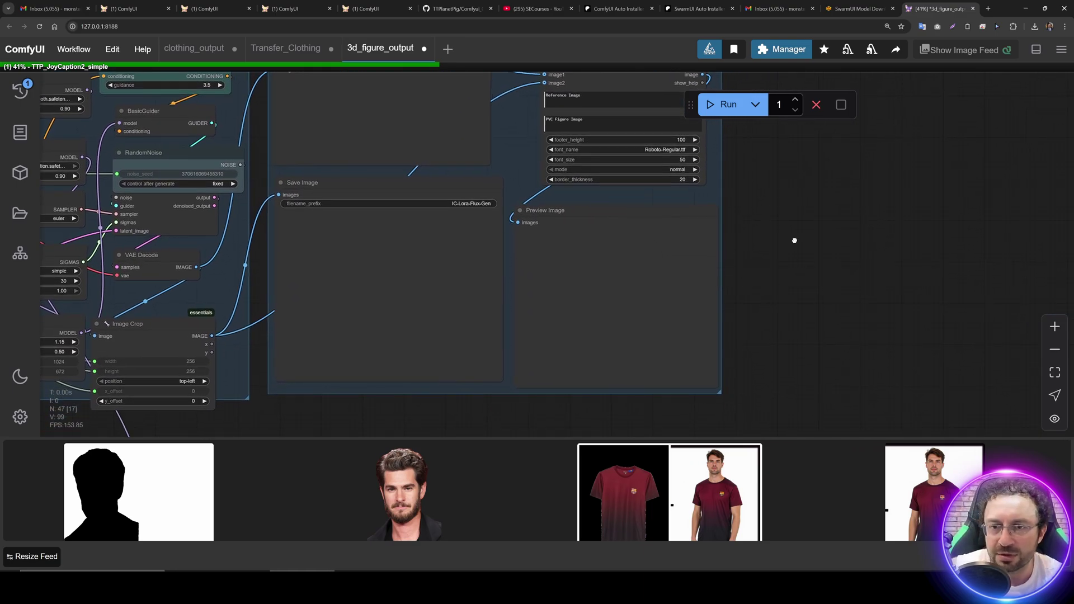
{"action": "left_click_drag", "start_coordinate": [786, 244], "coordinate": [898, 275]}
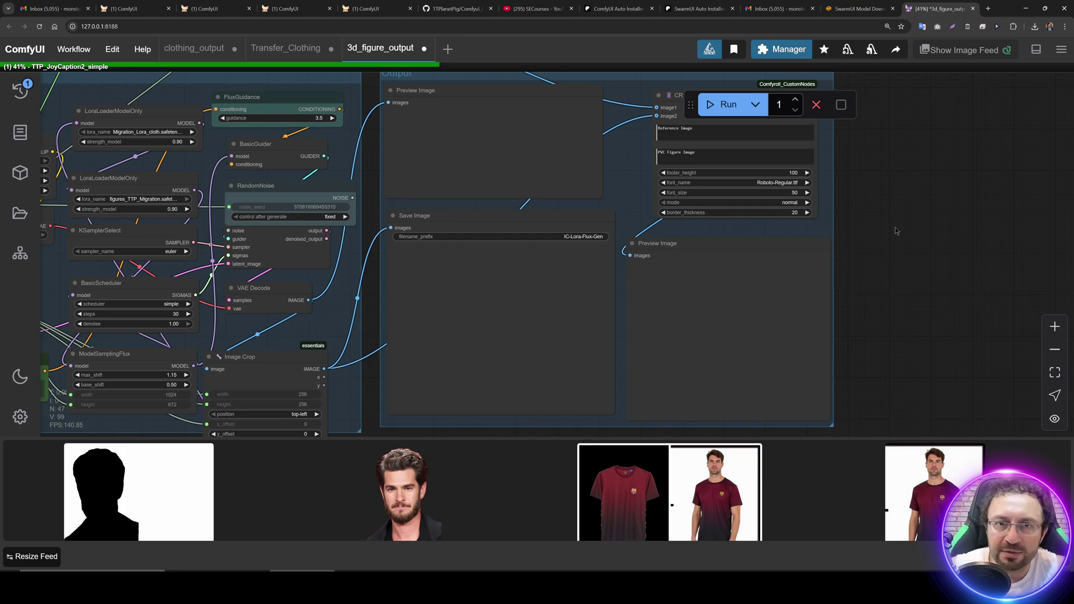
Bring up the cmd console and nvtop GPU monitor while the run progresses.
{"action": "key", "text": "ctrl+7"}
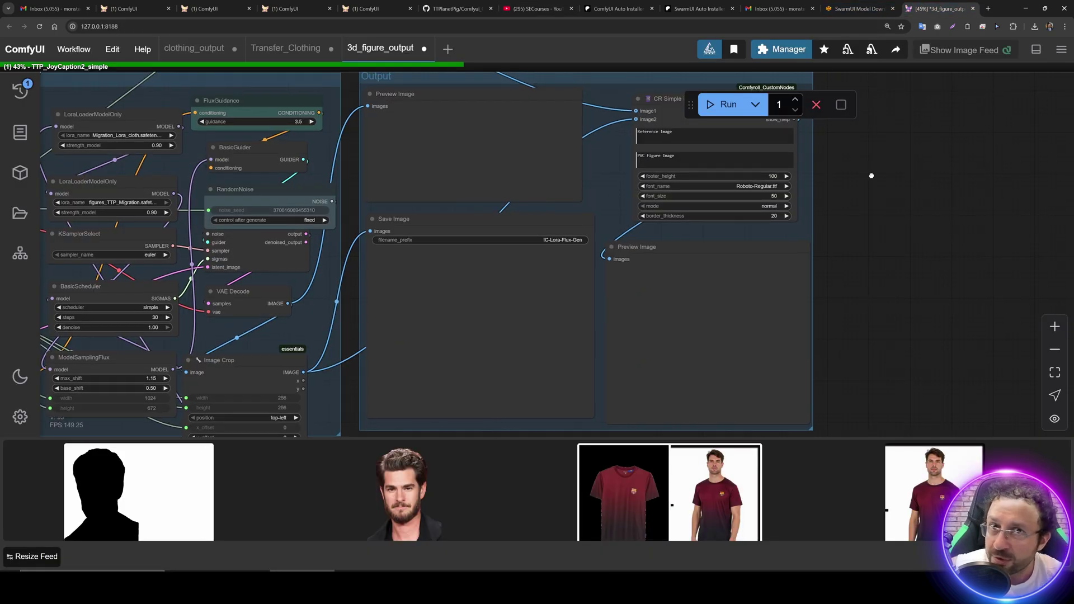
{"action": "left_click_drag", "start_coordinate": [869, 169], "coordinate": [899, 203]}
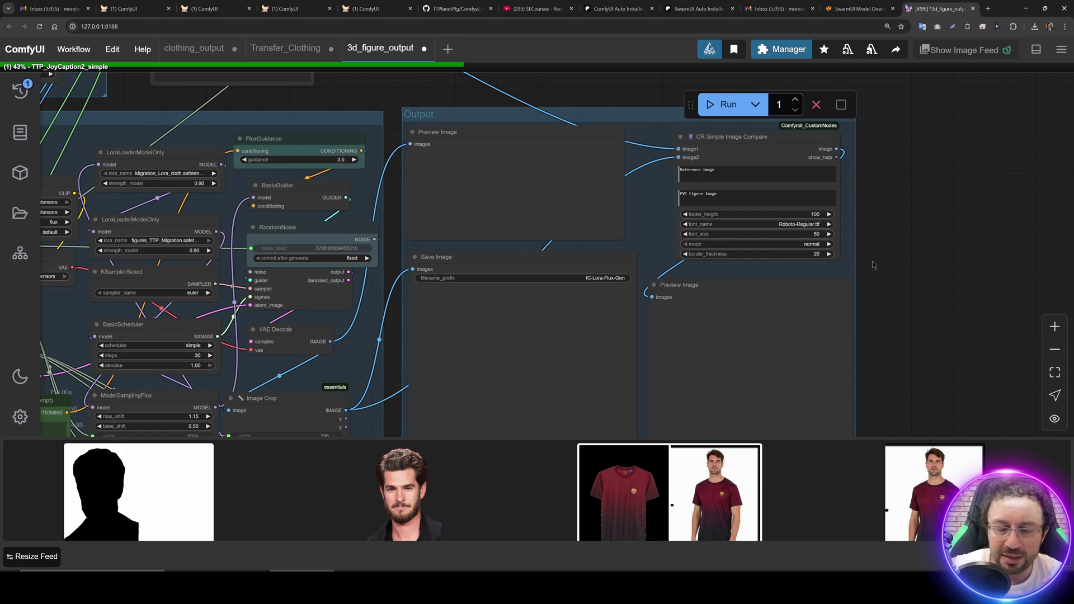
{"action": "key", "text": "alt+Tab"}
{"action": "key", "text": "alt+Tab"}
{"action": "scroll", "coordinate": [370, 268], "scroll_direction": "up", "scroll_amount": 5}
{"action": "scroll", "coordinate": [369, 268], "scroll_direction": "up", "scroll_amount": 10}
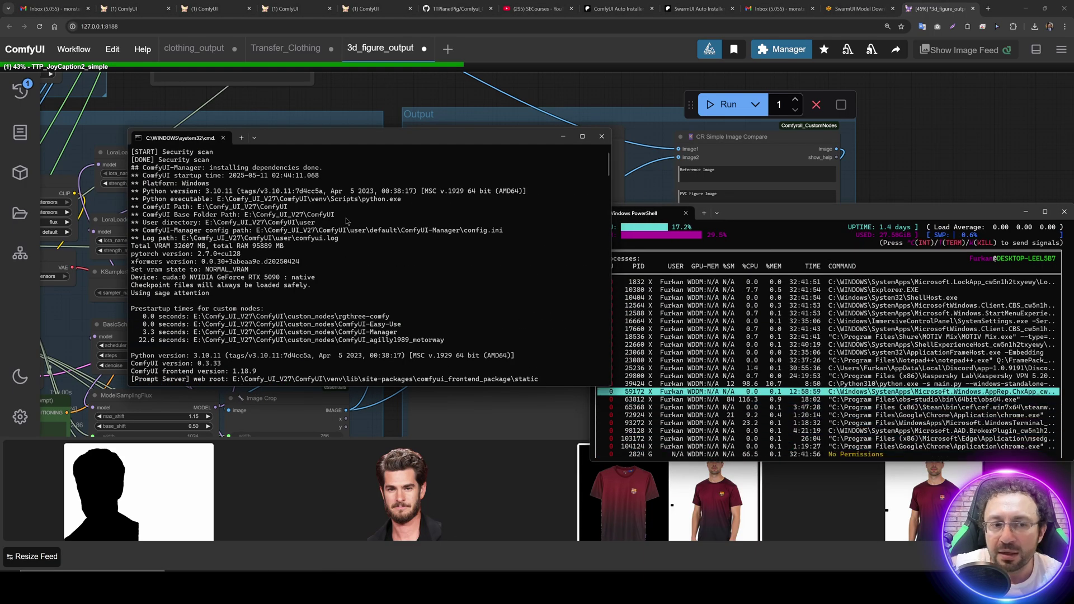
{"action": "scroll", "coordinate": [215, 277], "scroll_direction": "up", "scroll_amount": 2, "text": "ctrl"}
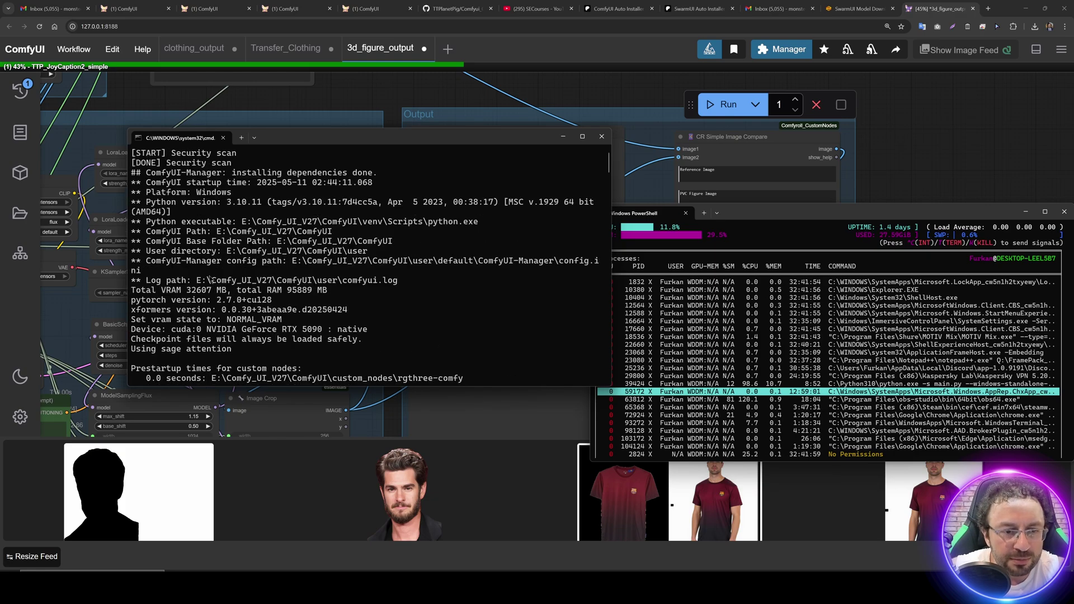
{"action": "scroll", "coordinate": [252, 309], "scroll_direction": "down", "scroll_amount": 1}
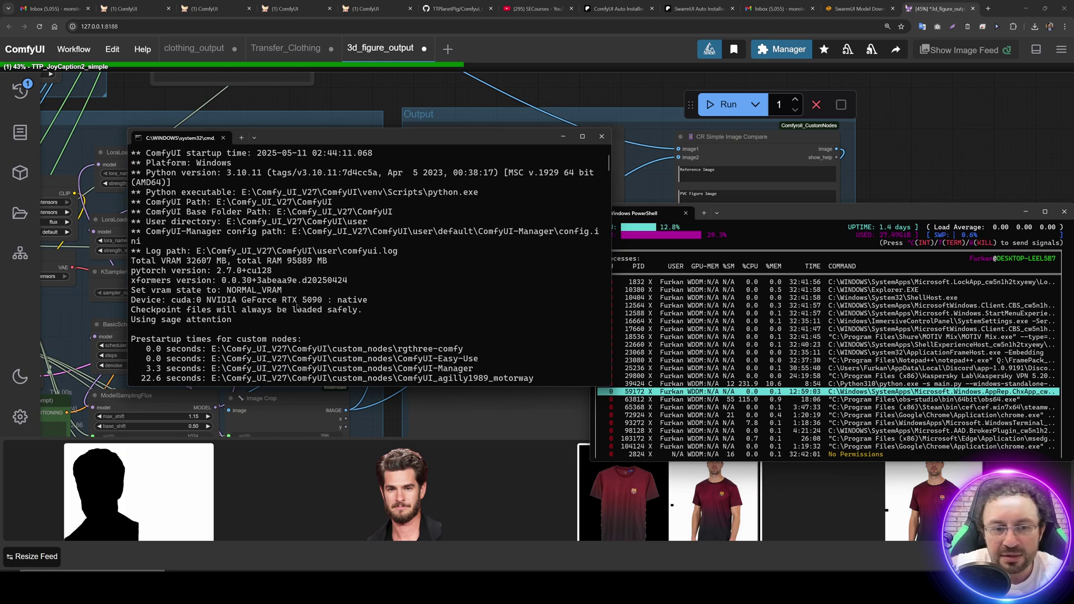
{"action": "scroll", "coordinate": [346, 291], "scroll_direction": "up", "scroll_amount": 1}
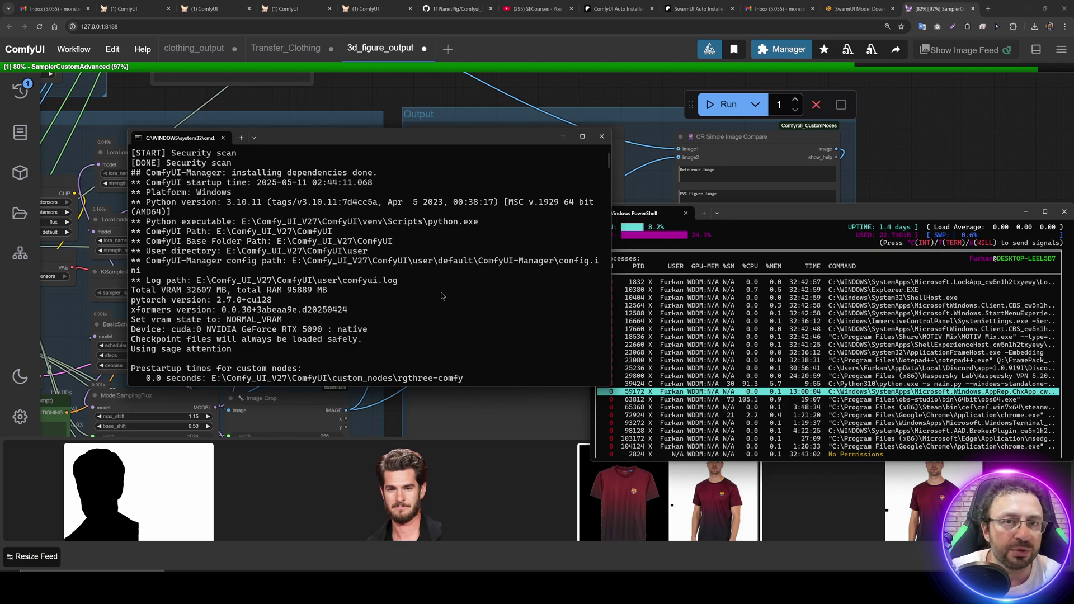
Back in ComfyUI, pan over the Output group's portrait-versus-PVC-figure comparison and caption.
{"action": "left_click", "coordinate": [906, 123]}
{"action": "scroll", "coordinate": [661, 264], "scroll_direction": "up", "scroll_amount": 5}
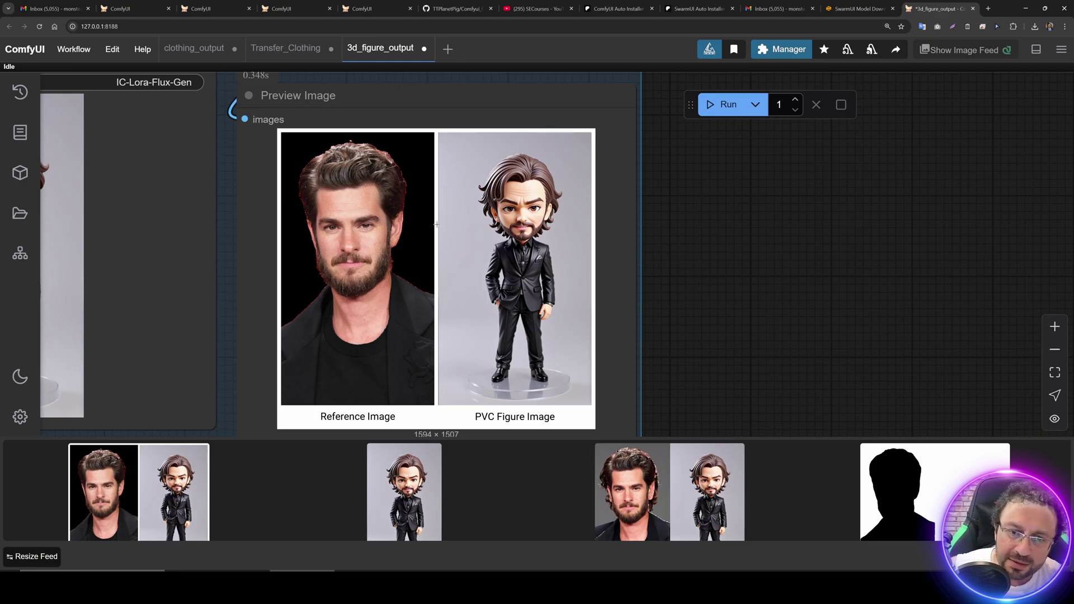
{"action": "left_click_drag", "start_coordinate": [420, 252], "coordinate": [491, 252]}
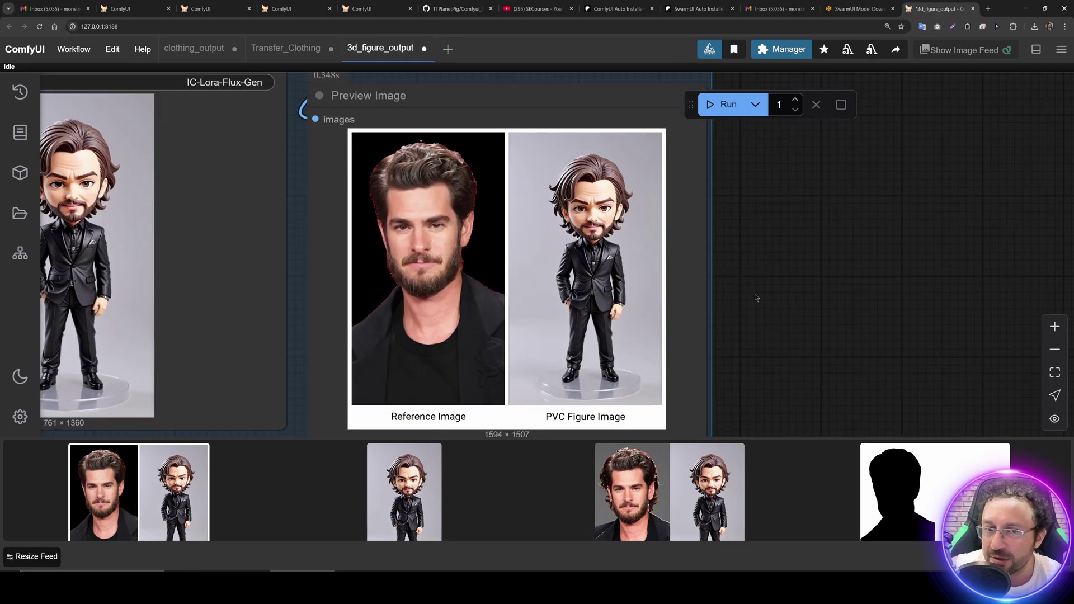
{"action": "scroll", "coordinate": [755, 297], "scroll_direction": "down", "scroll_amount": 5}
{"action": "scroll", "coordinate": [598, 152], "scroll_direction": "up", "scroll_amount": 10}
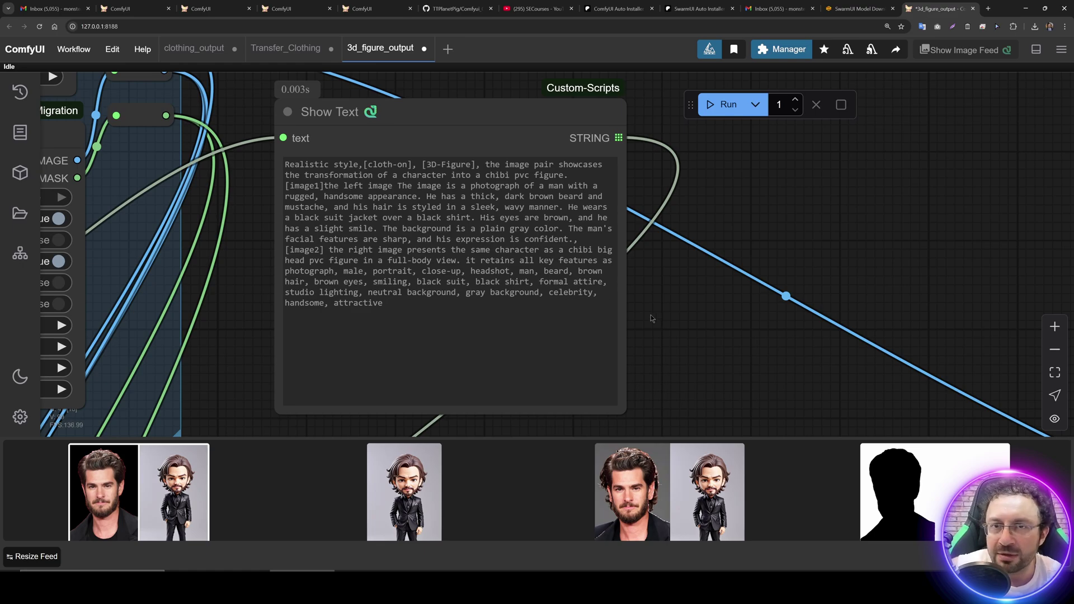
{"action": "scroll", "coordinate": [651, 315], "scroll_direction": "down", "scroll_amount": 3}
{"action": "left_click_drag", "start_coordinate": [852, 259], "coordinate": [703, 174]}
{"action": "scroll", "coordinate": [702, 173], "scroll_direction": "up", "scroll_amount": 3}
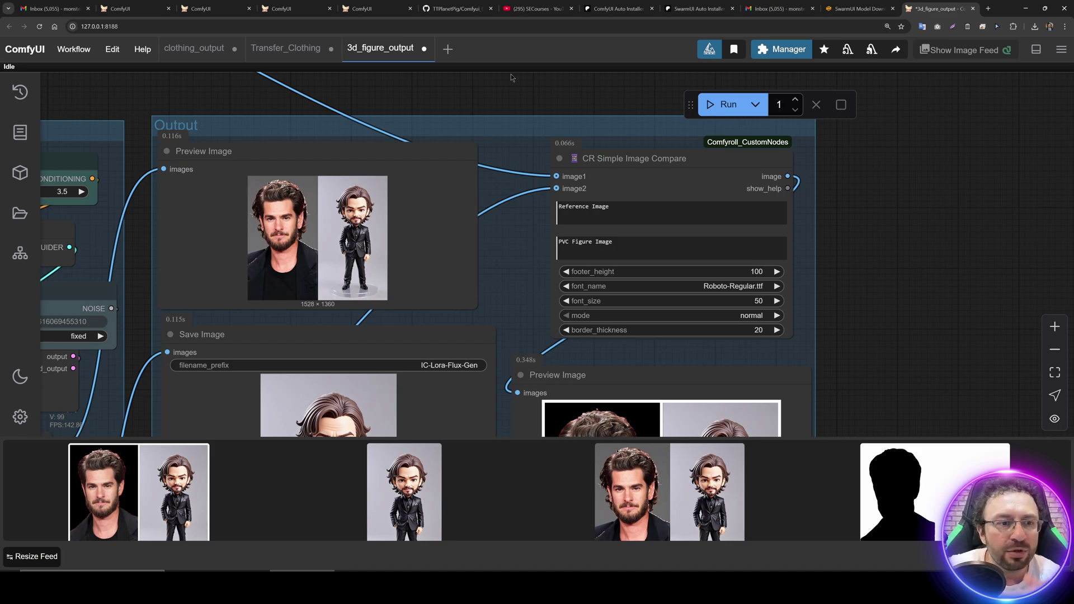
{"action": "scroll", "coordinate": [517, 83], "scroll_direction": "down", "scroll_amount": 2}
{"action": "scroll", "coordinate": [517, 83], "scroll_direction": "down", "scroll_amount": 1}
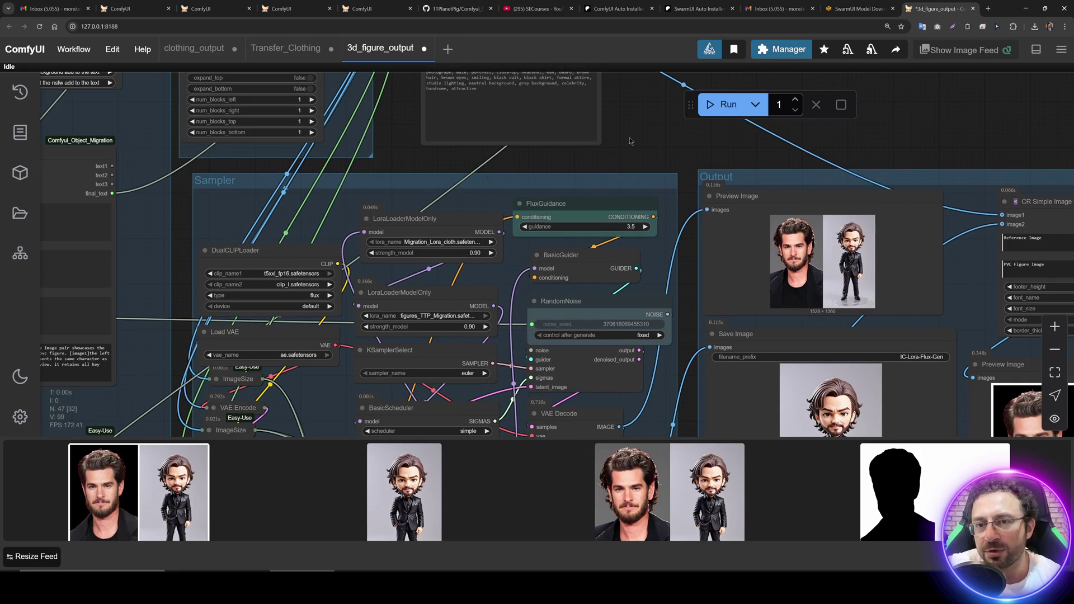
{"action": "scroll", "coordinate": [479, 288], "scroll_direction": "up", "scroll_amount": 4}
{"action": "scroll", "coordinate": [487, 290], "scroll_direction": "right", "scroll_amount": 3}
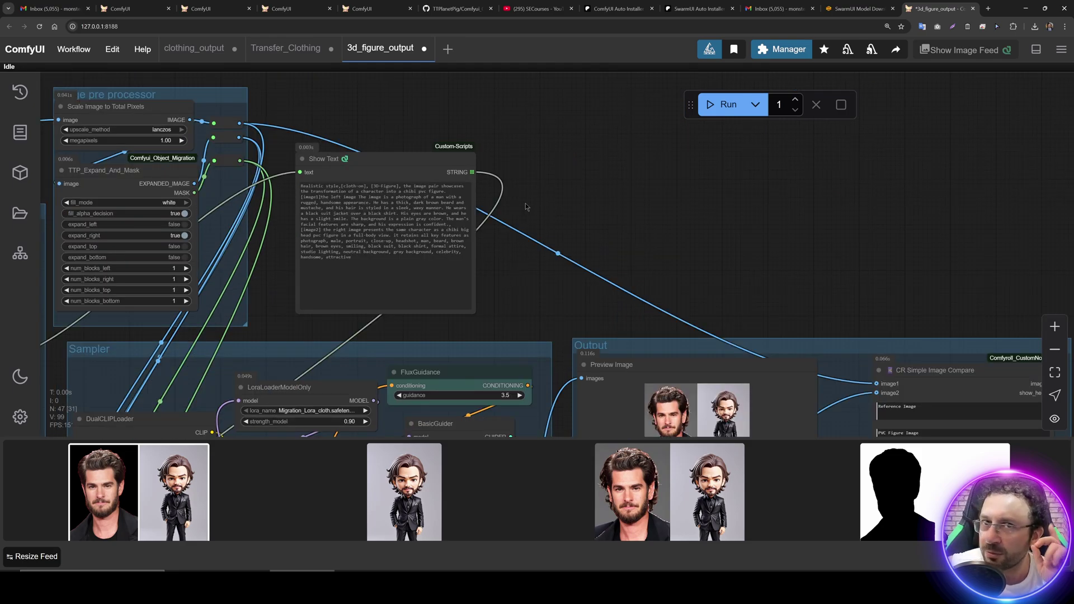